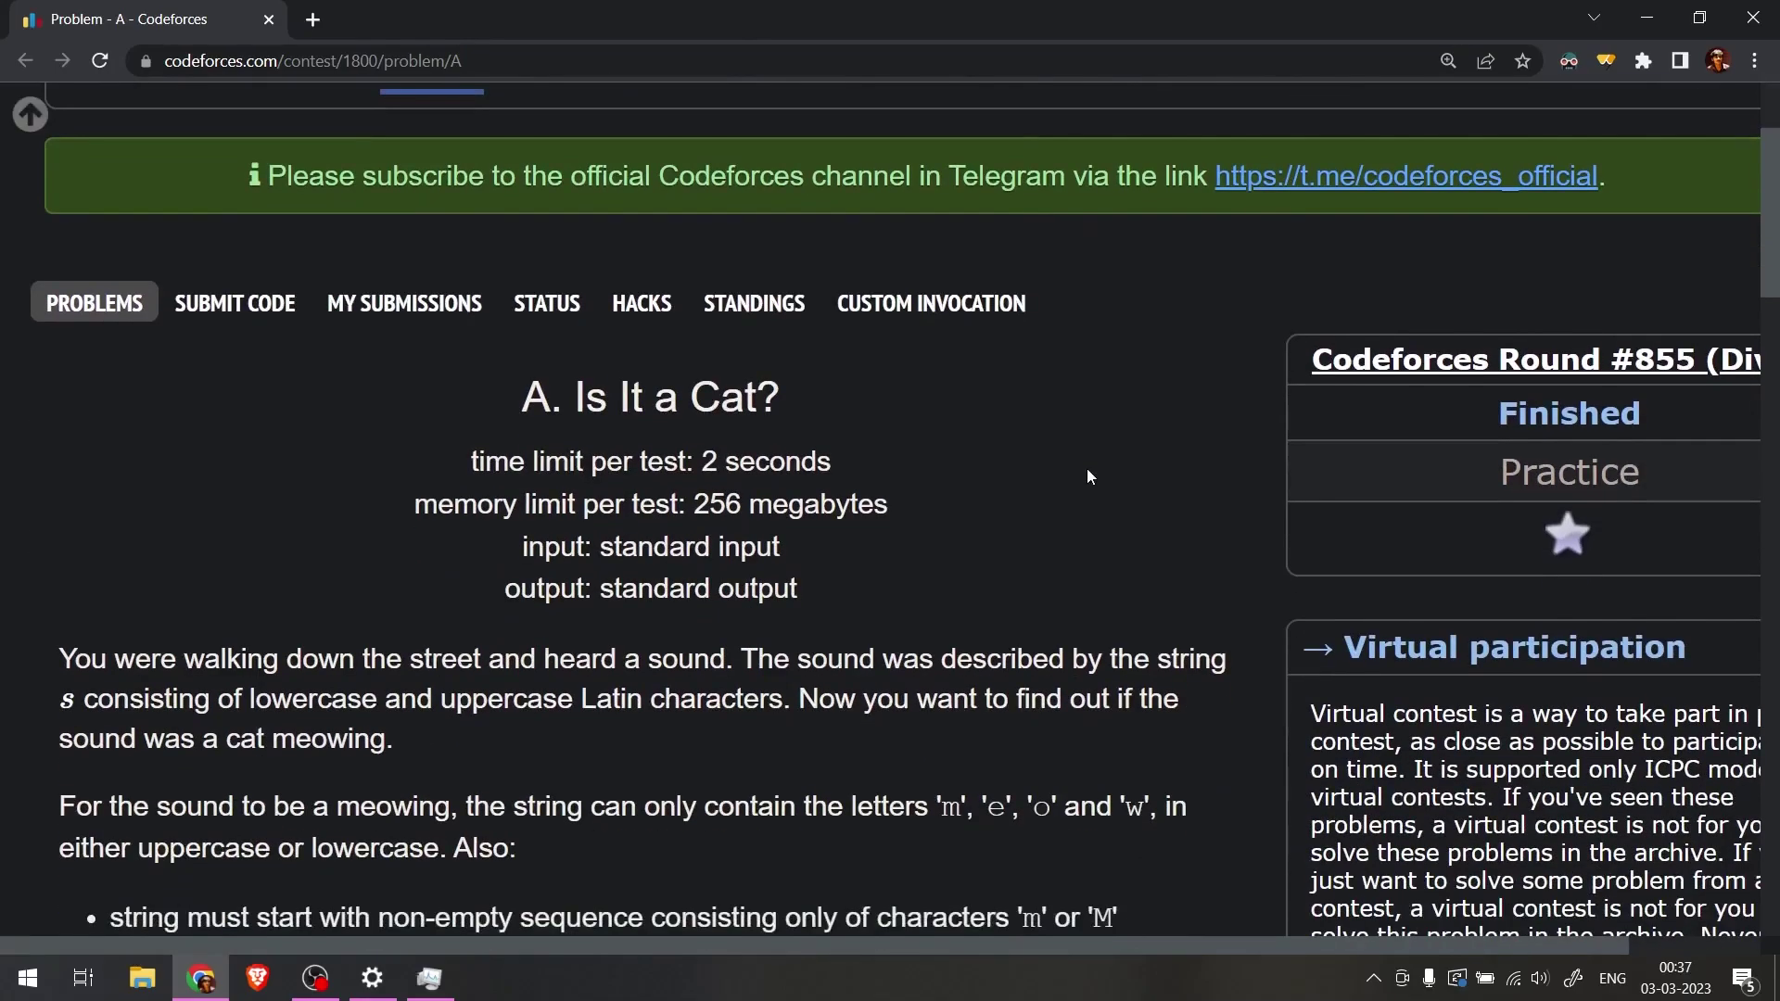
pyautogui.scroll(2, 1063, 583)
pyautogui.scroll(1, 1062, 591)
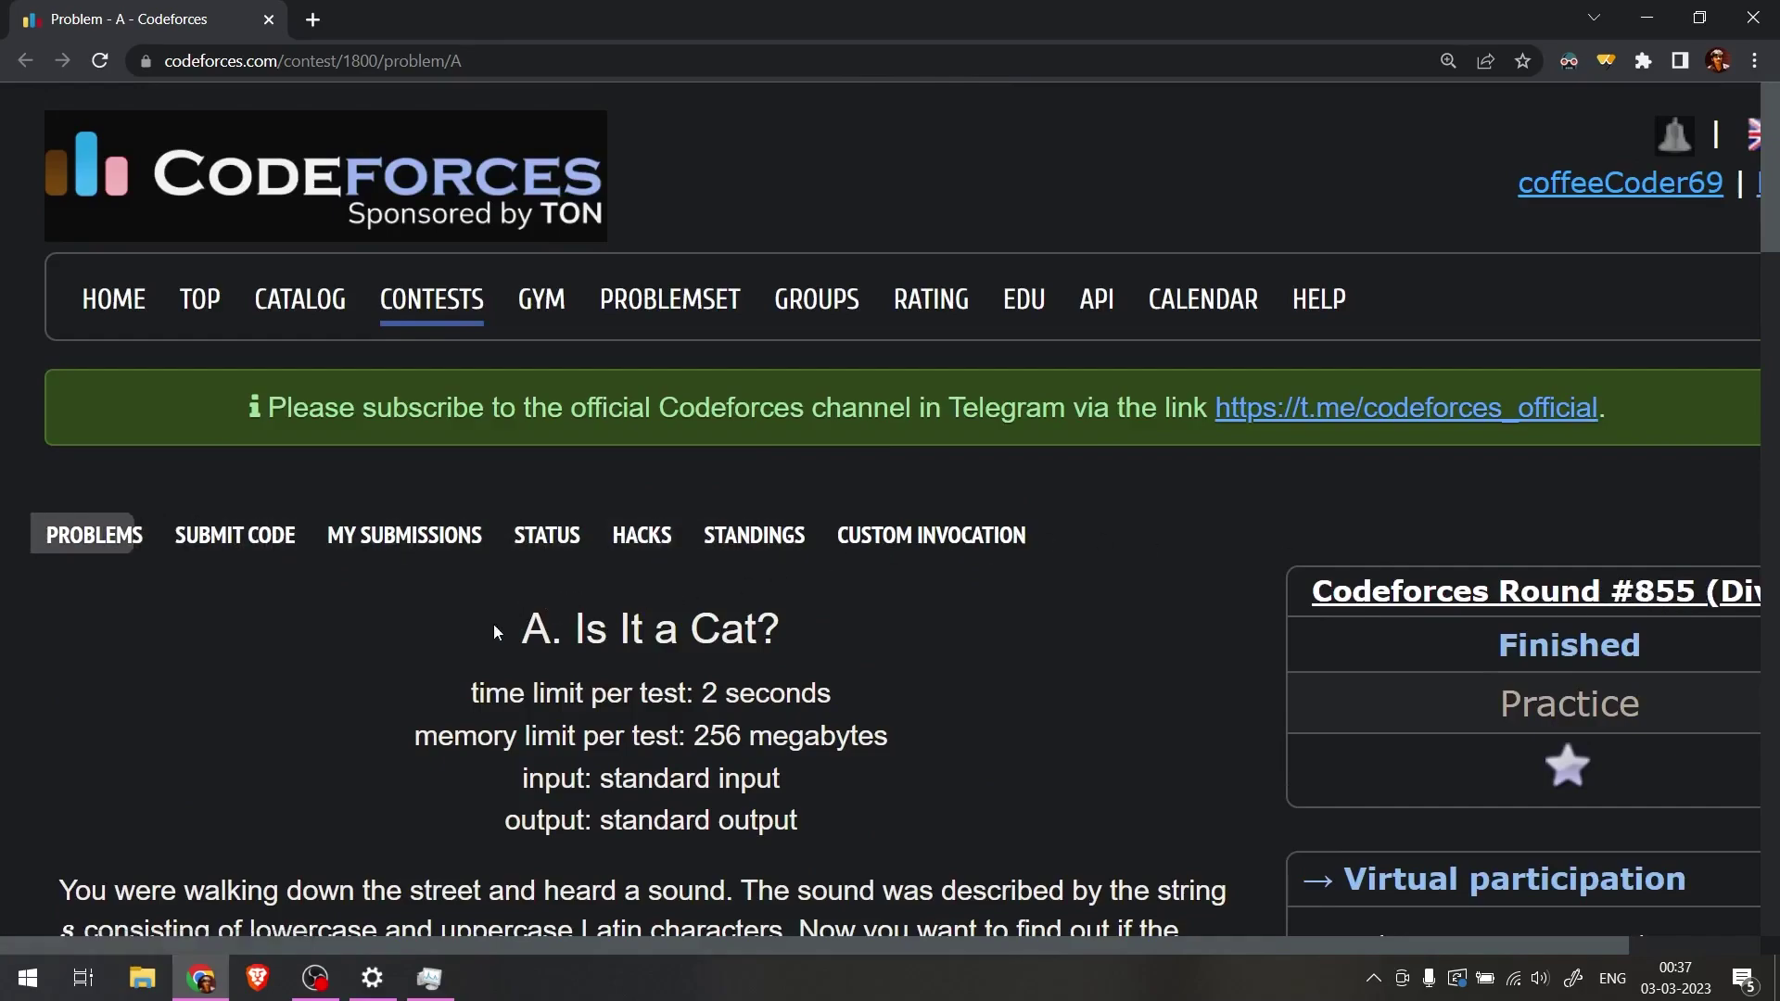
# Step: Highlight the problem title, allowed letters m/e/o/w, and examples mmmEeOWww, MmEW, meow
pyautogui.moveTo(494, 624); pyautogui.dragTo(915, 632)
pyautogui.click(915, 633)
pyautogui.scroll(-3, 915, 633)
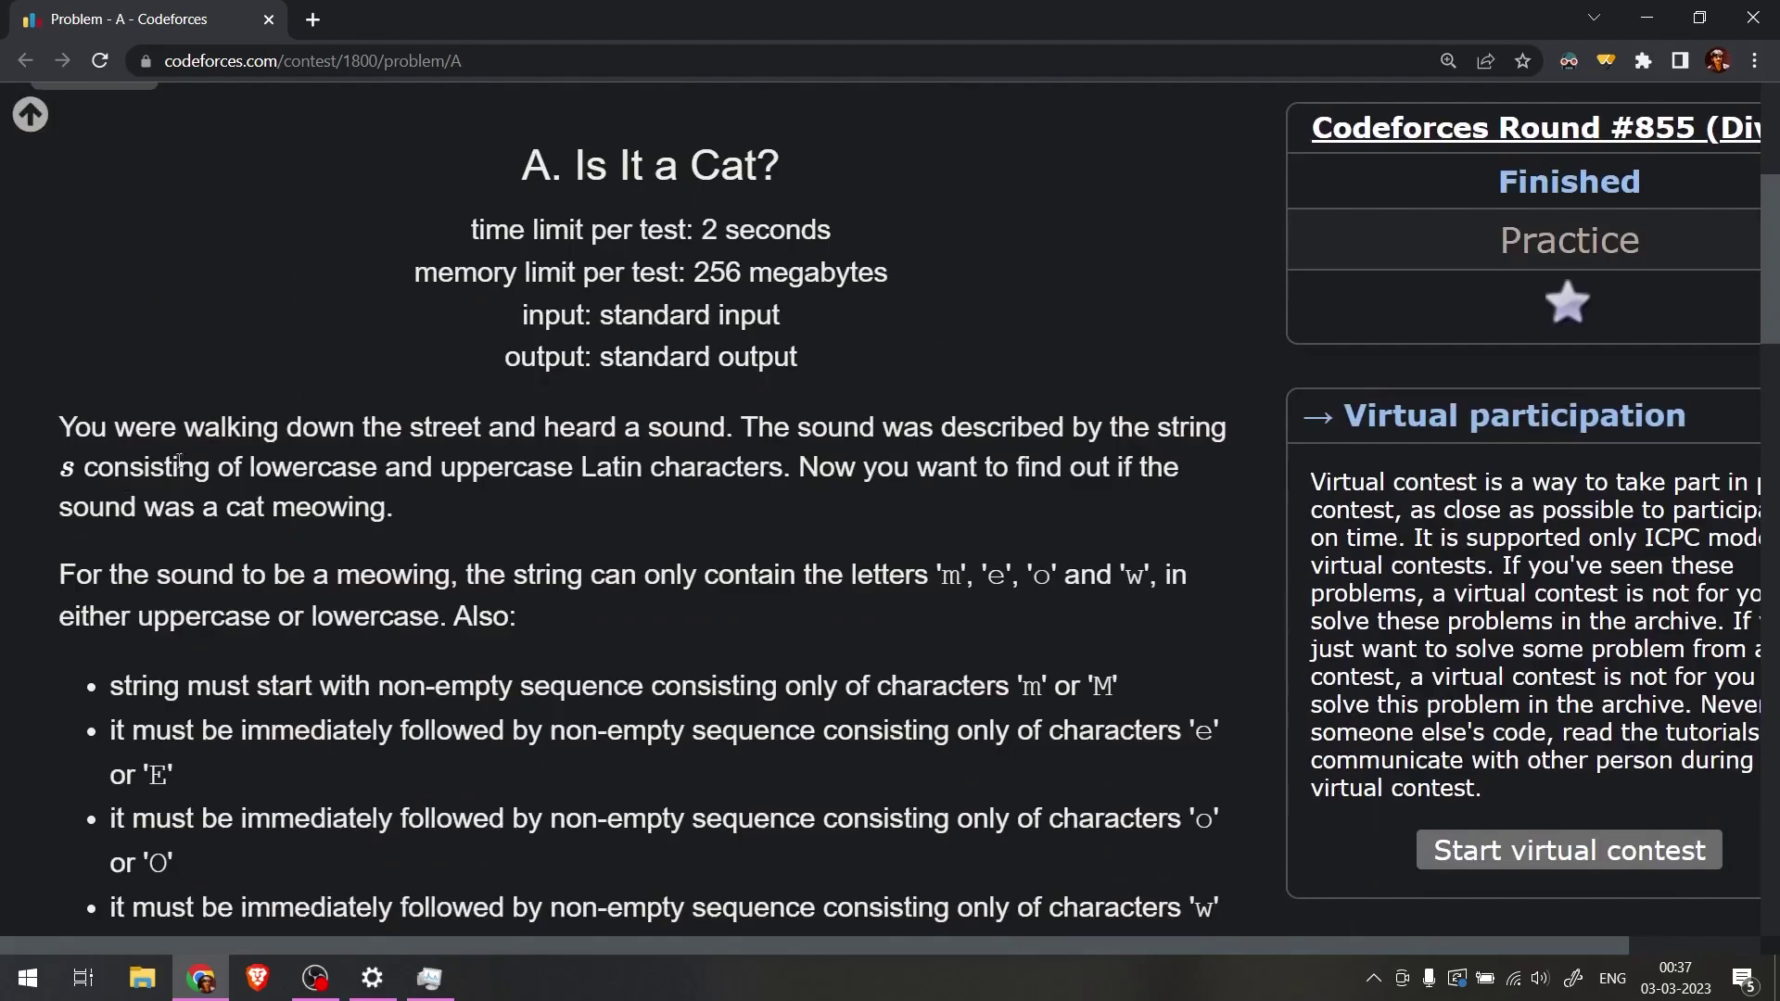
pyautogui.scroll(-1, 530, 462)
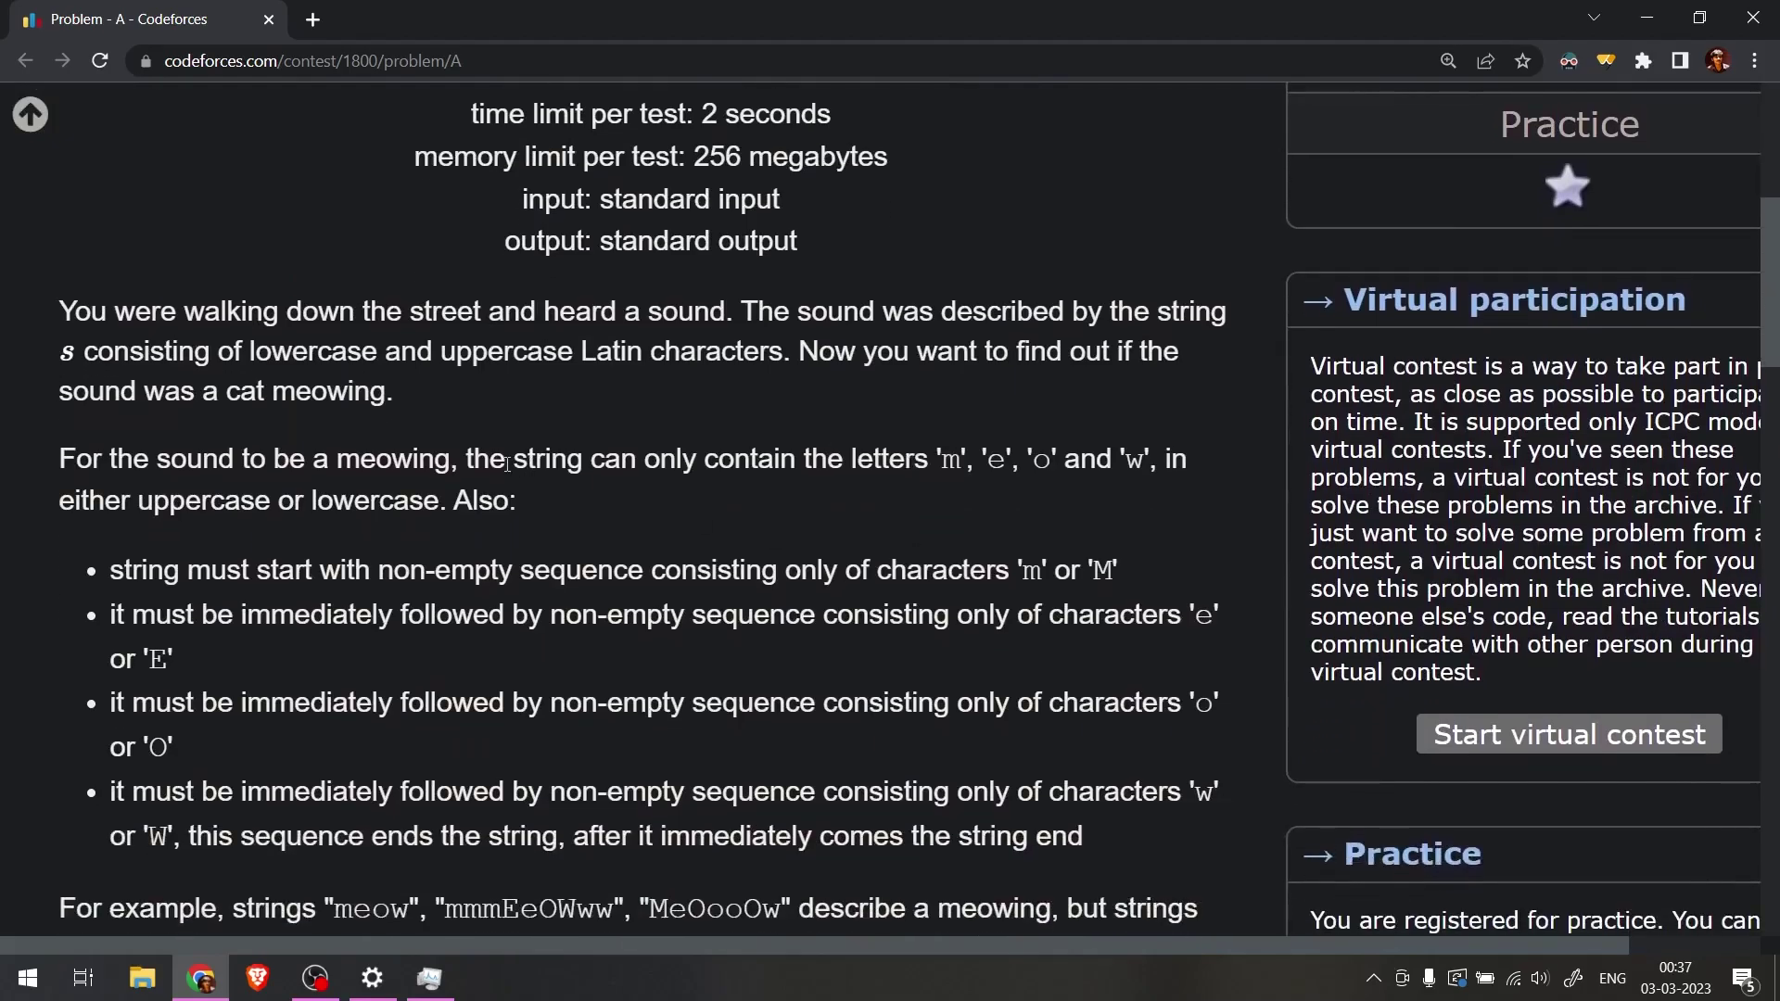
pyautogui.scroll(-1, 602, 486)
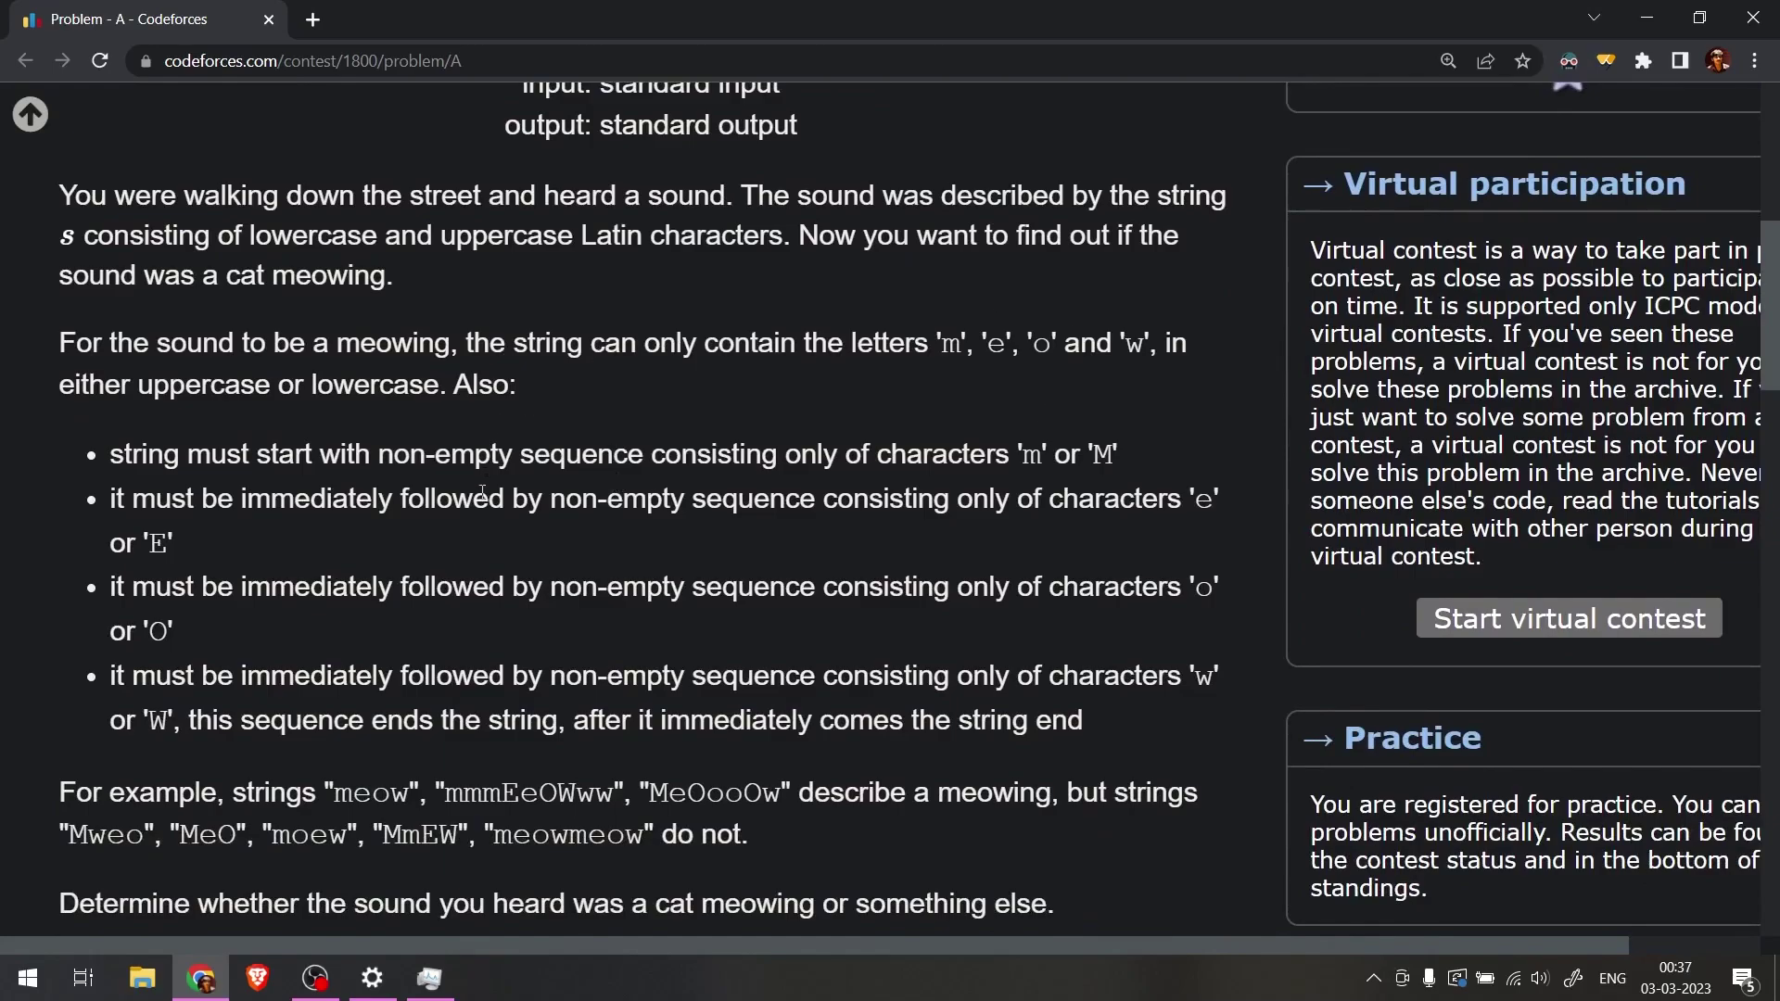
pyautogui.scroll(2, 481, 495)
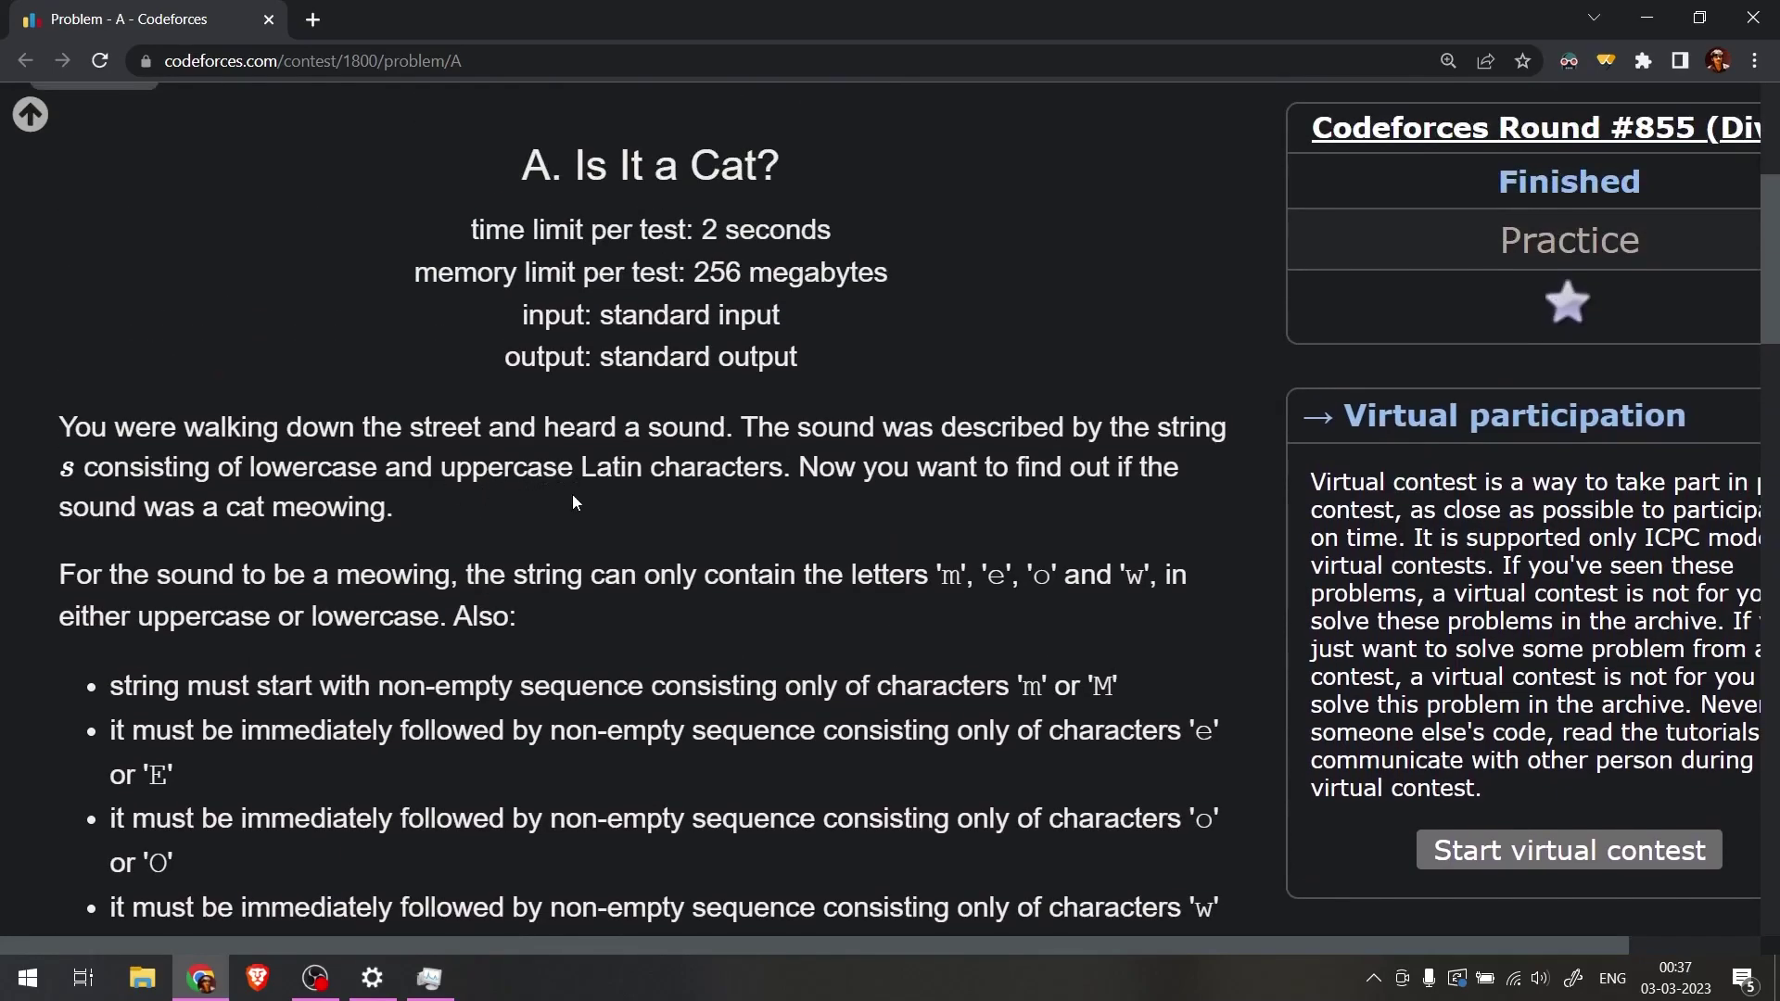
pyautogui.scroll(-2, 884, 404)
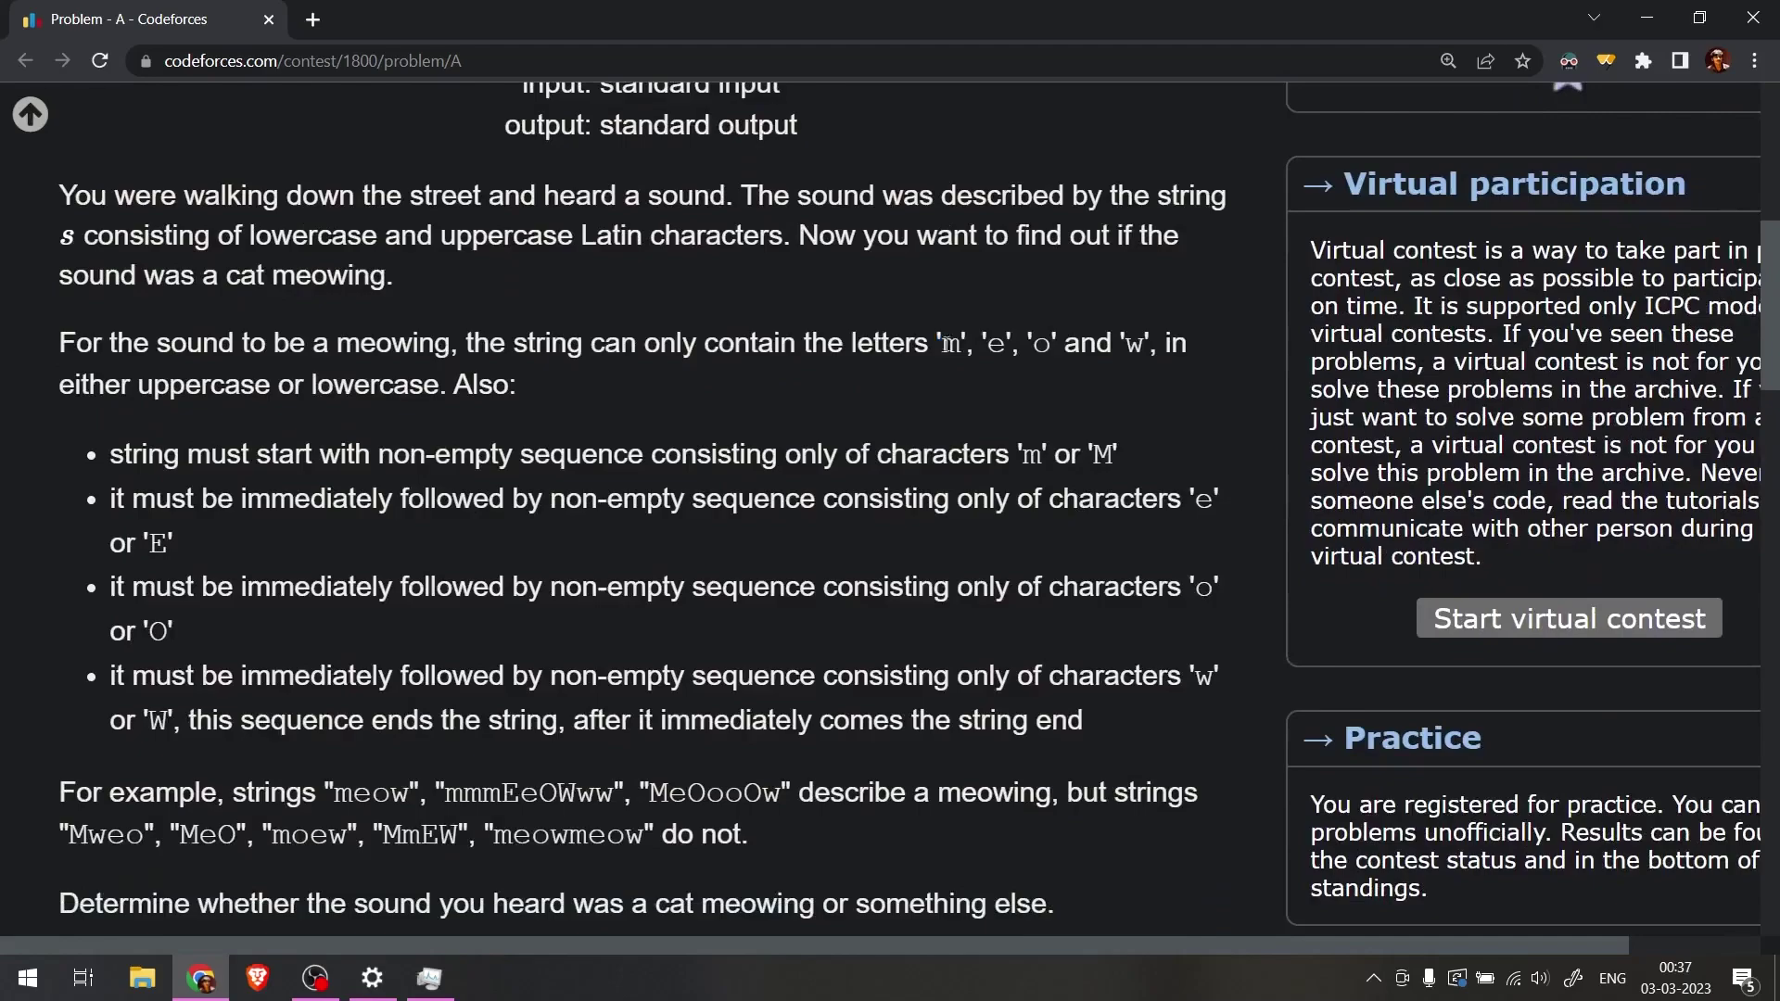
pyautogui.moveTo(942, 343); pyautogui.dragTo(1157, 340)
pyautogui.click(1157, 340)
pyautogui.scroll(-2, 396, 676)
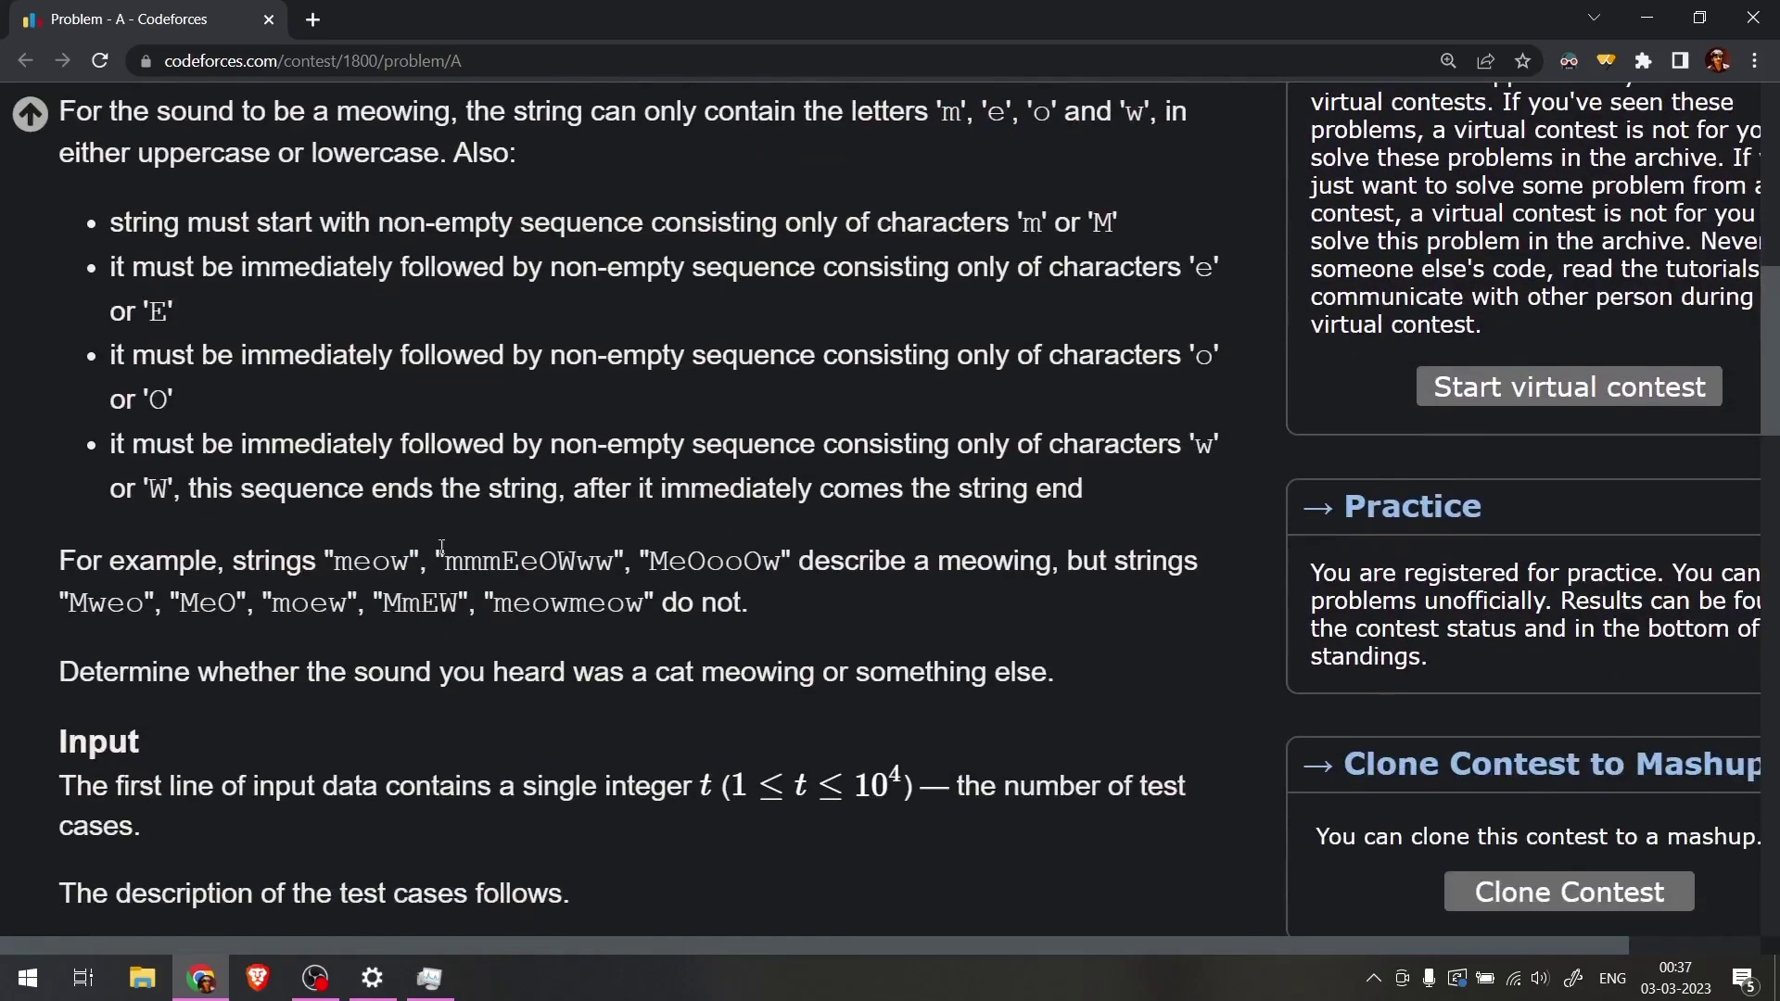
pyautogui.moveTo(440, 549); pyautogui.dragTo(578, 553)
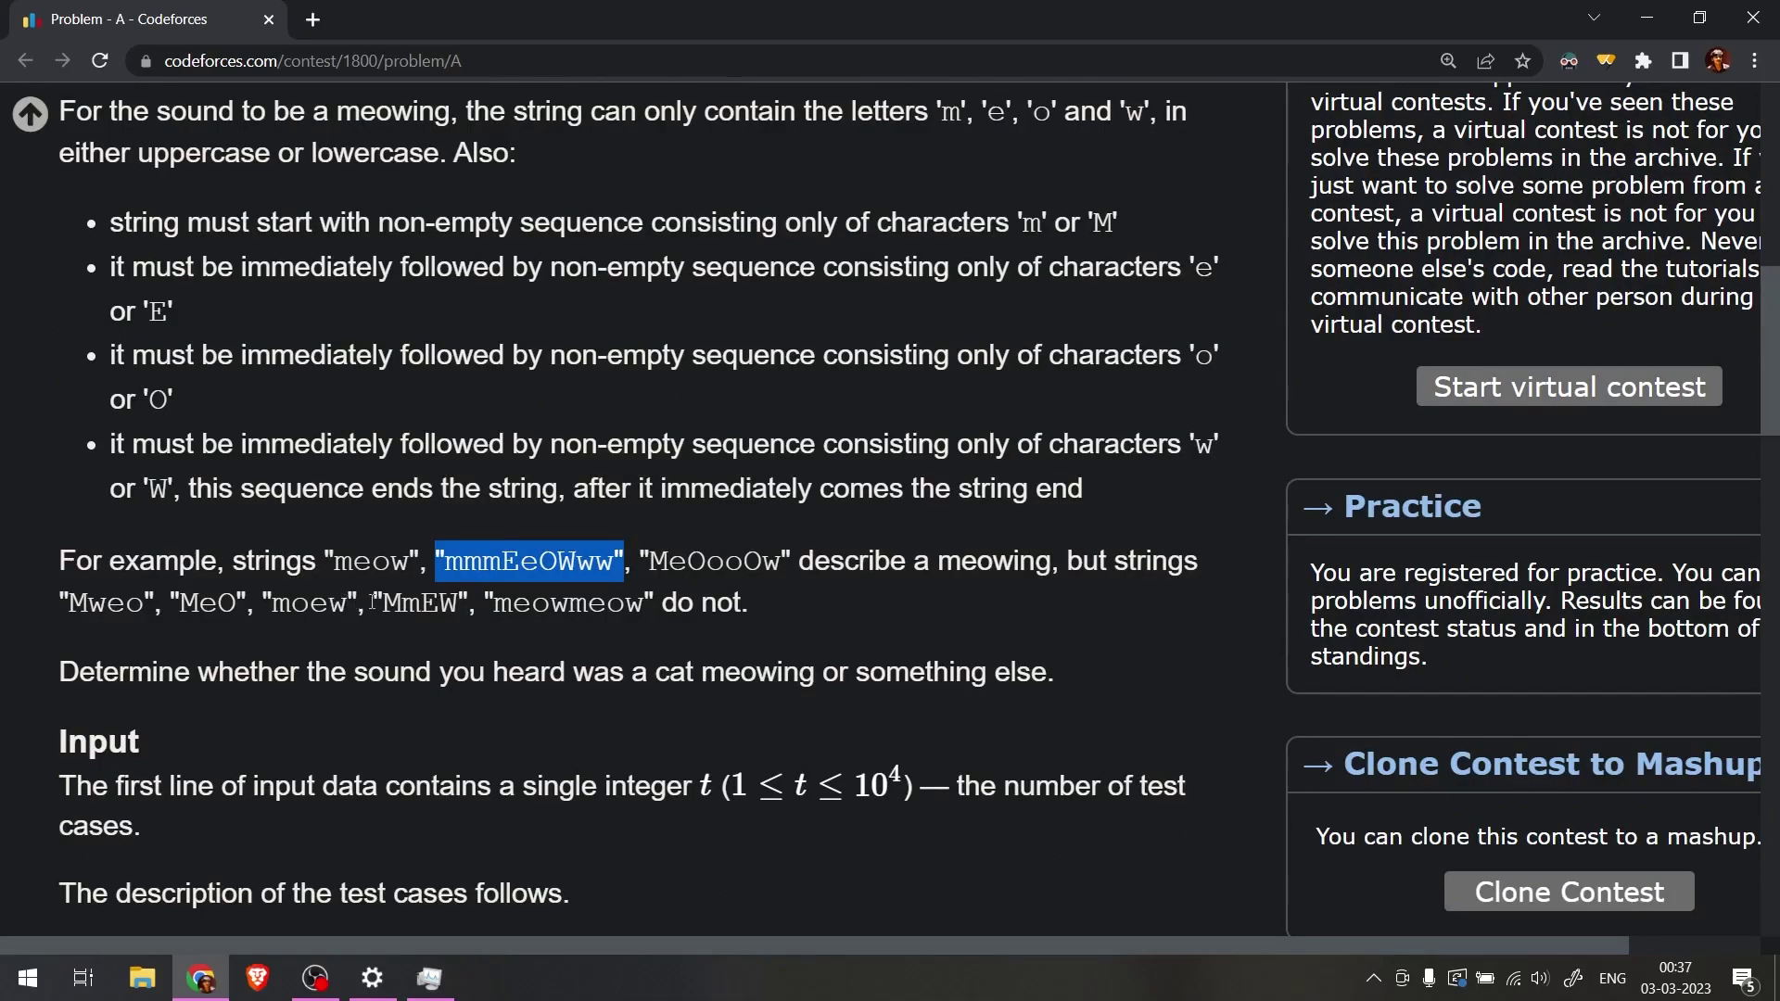
pyautogui.moveTo(382, 601); pyautogui.dragTo(454, 596)
pyautogui.scroll(1, 611, 716)
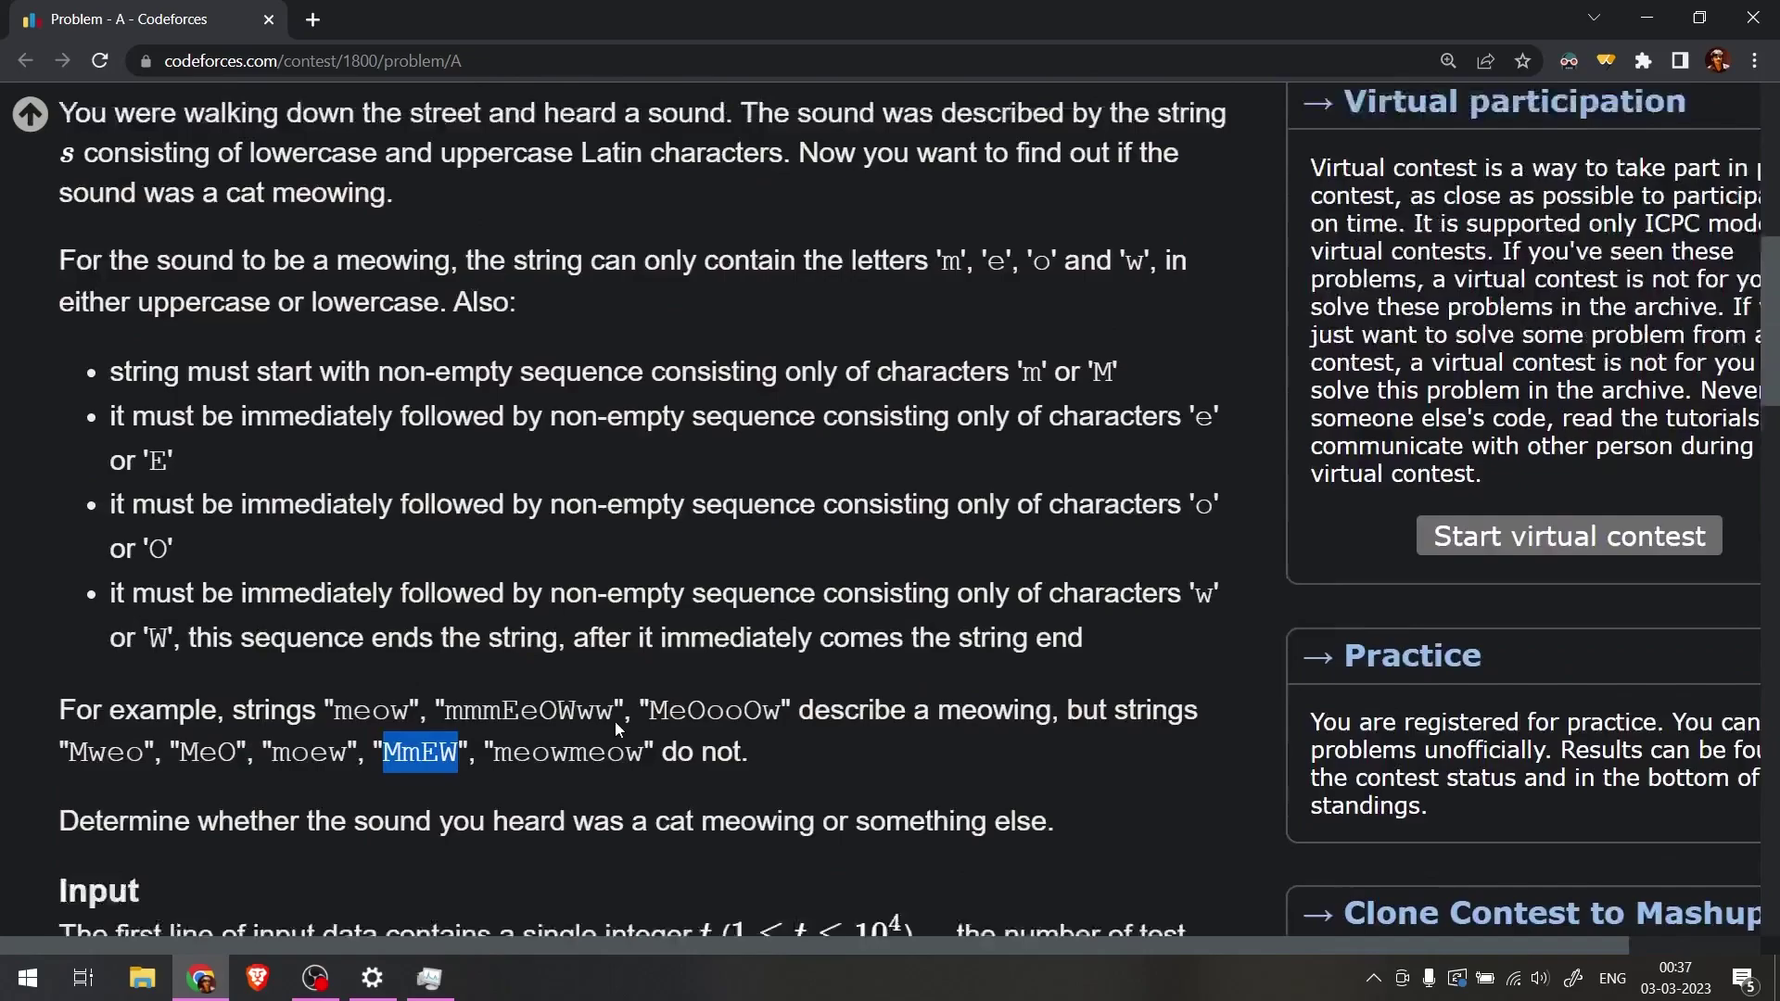
pyautogui.scroll(1, 607, 724)
pyautogui.scroll(2, 590, 653)
pyautogui.scroll(-2, 557, 486)
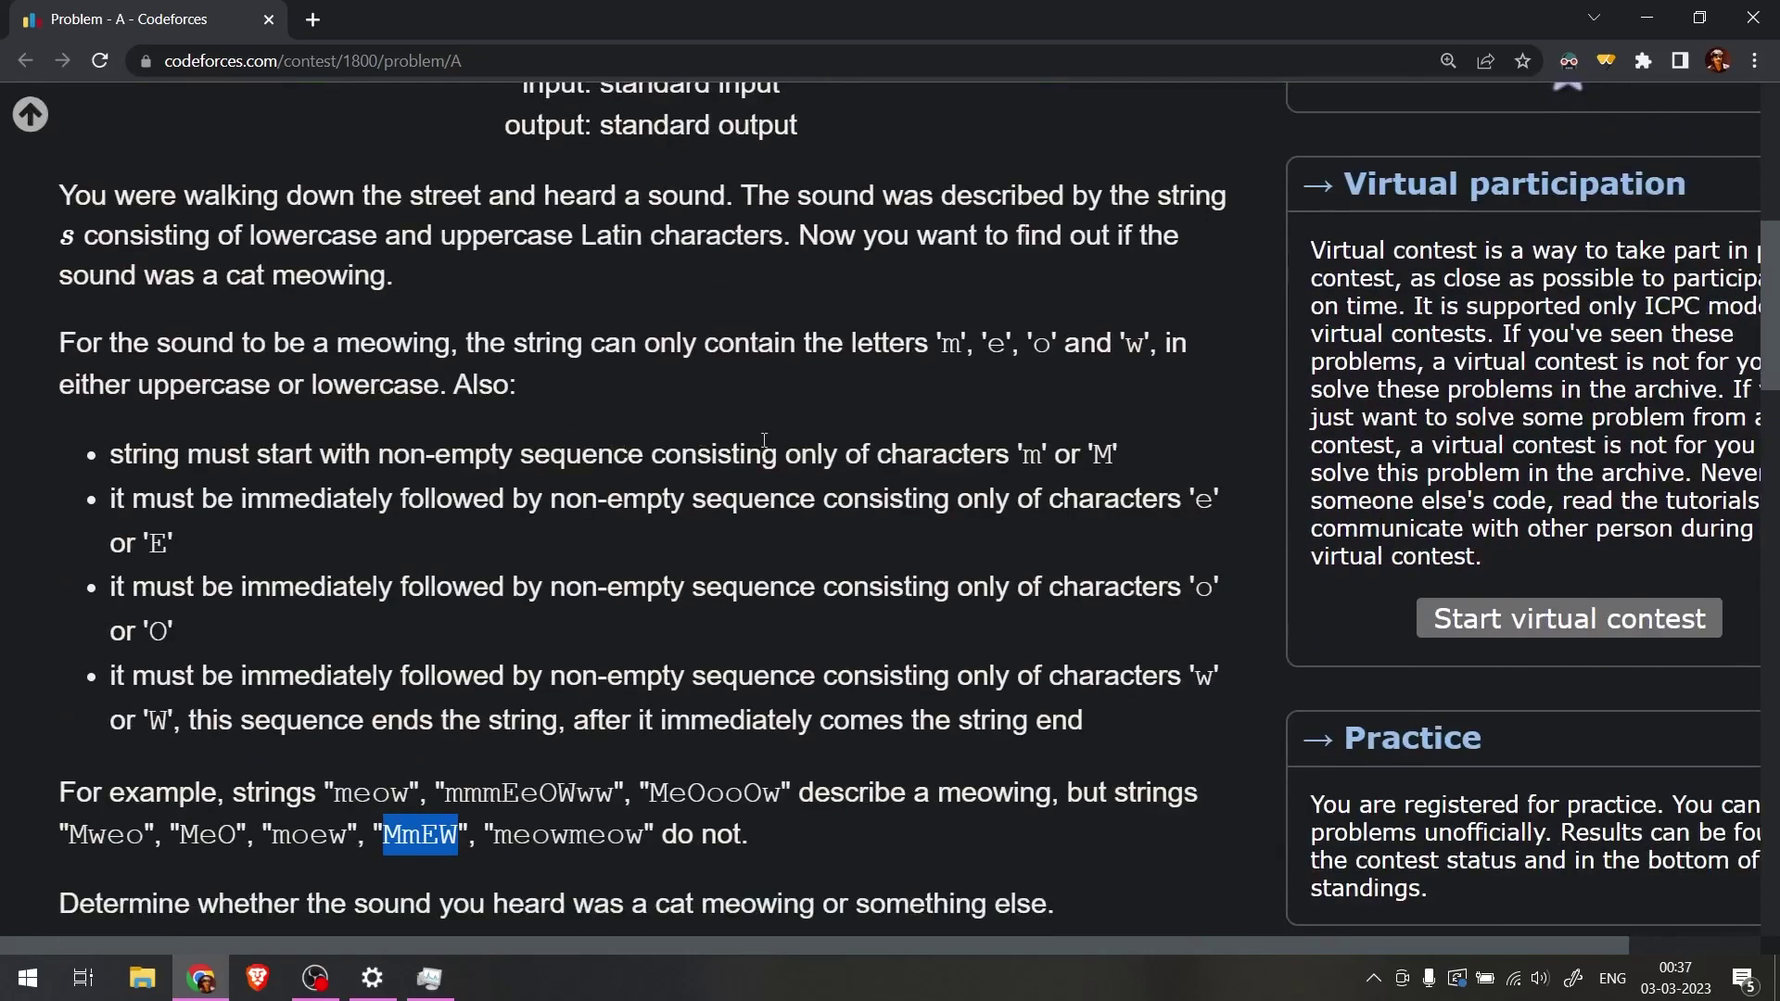
pyautogui.scroll(-2, 653, 579)
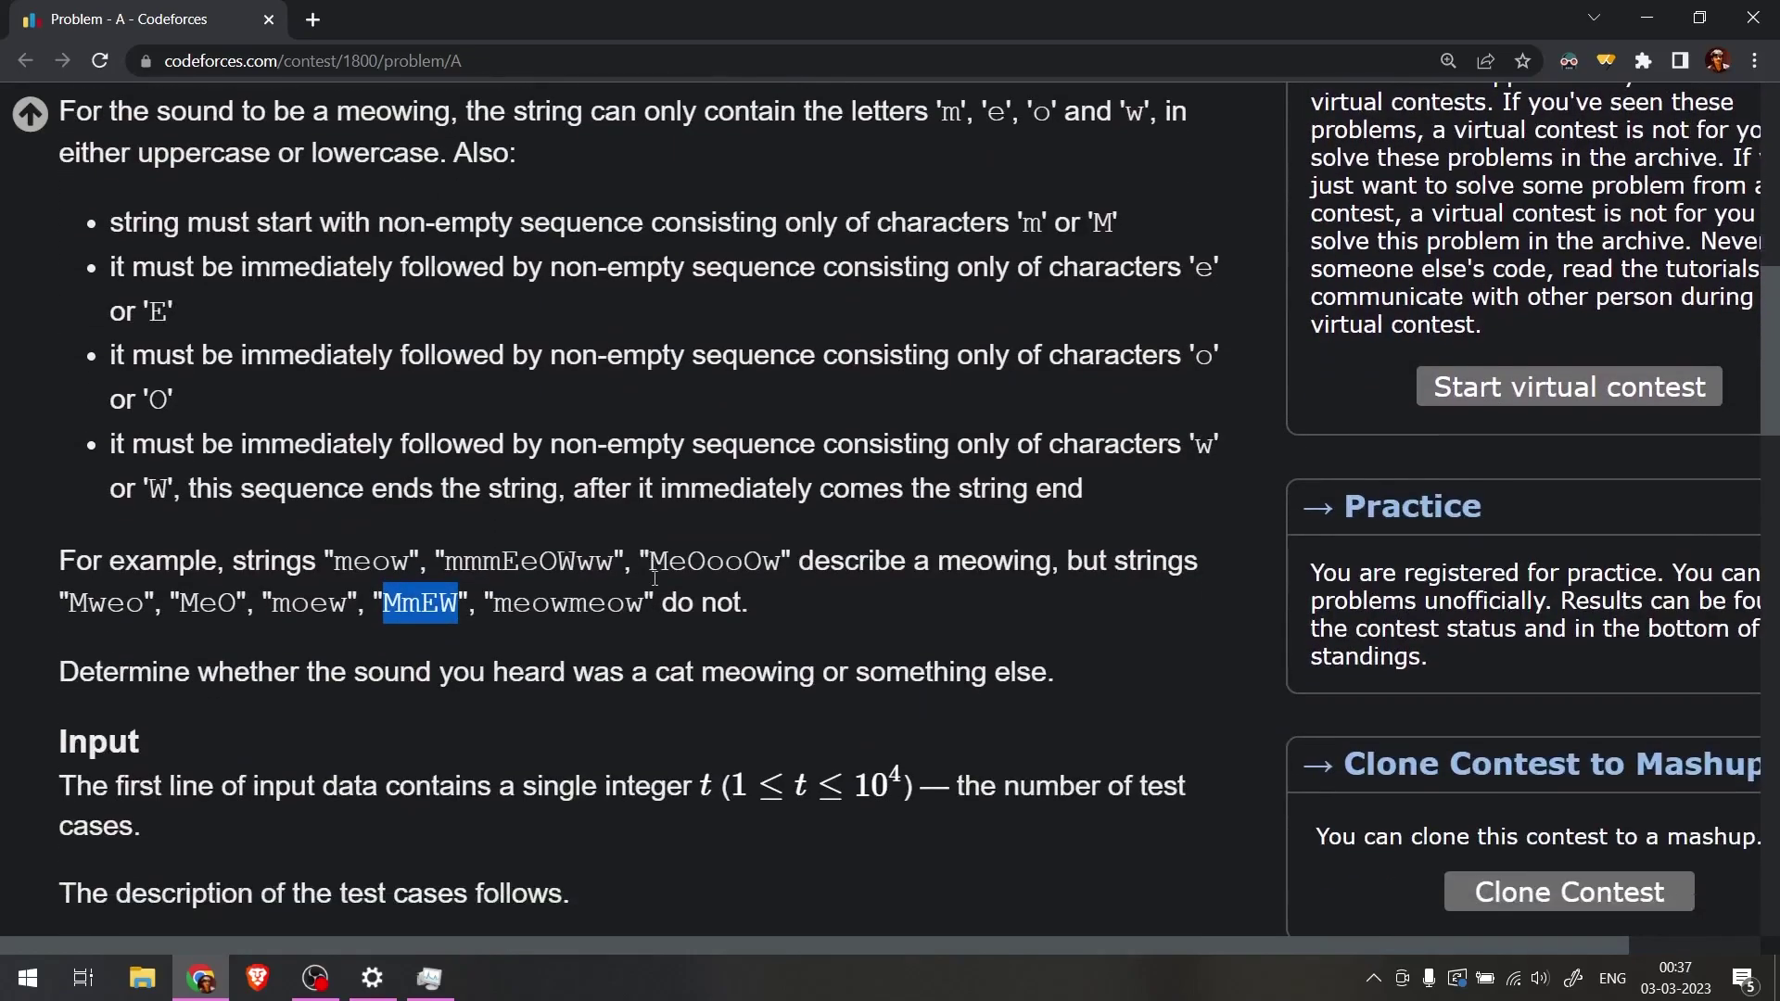
pyautogui.moveTo(340, 562); pyautogui.dragTo(436, 562)
pyautogui.click(677, 538)
pyautogui.scroll(-2, 677, 507)
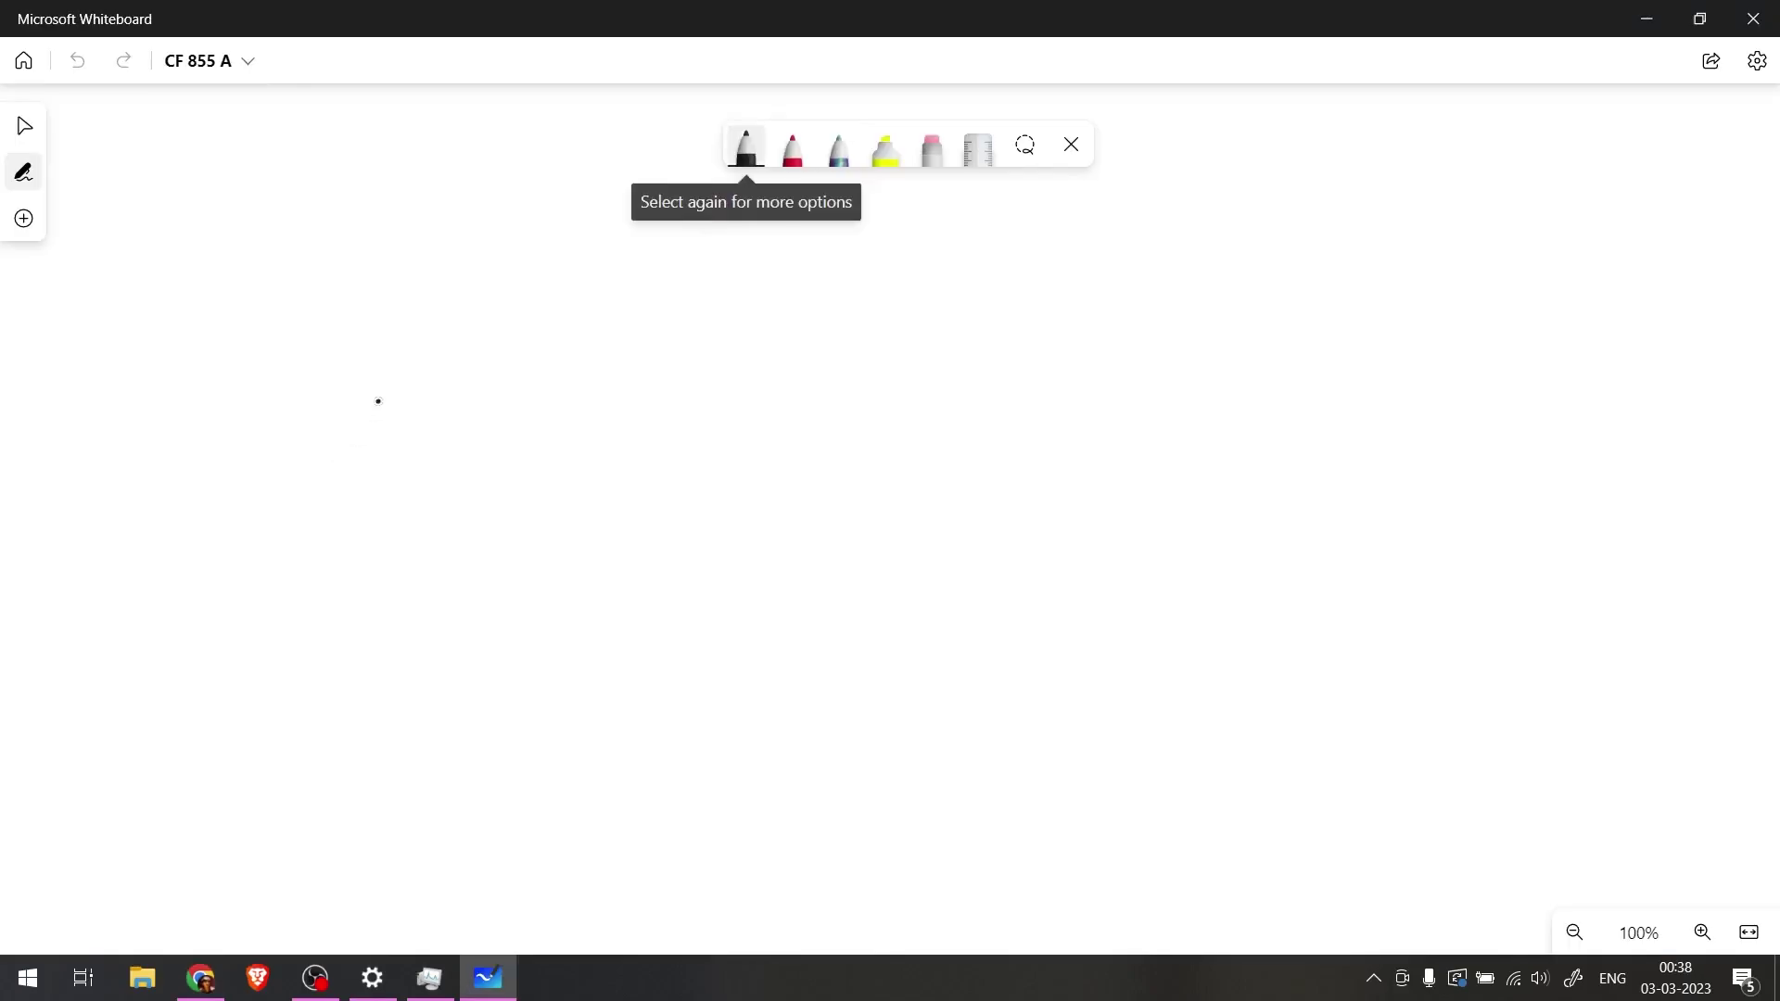
# Step: Handwrite 'String s' and the letters M, E, O, W on the board
pyautogui.moveTo(283, 350)
pyautogui.mouseDown()
pyautogui.moveTo(231, 420)
pyautogui.moveTo(353, 403)
pyautogui.moveTo(417, 445)
pyautogui.mouseUp()
pyautogui.moveTo(472, 371)
pyautogui.mouseDown()
pyautogui.moveTo(448, 403)
pyautogui.moveTo(512, 410)
pyautogui.mouseUp()
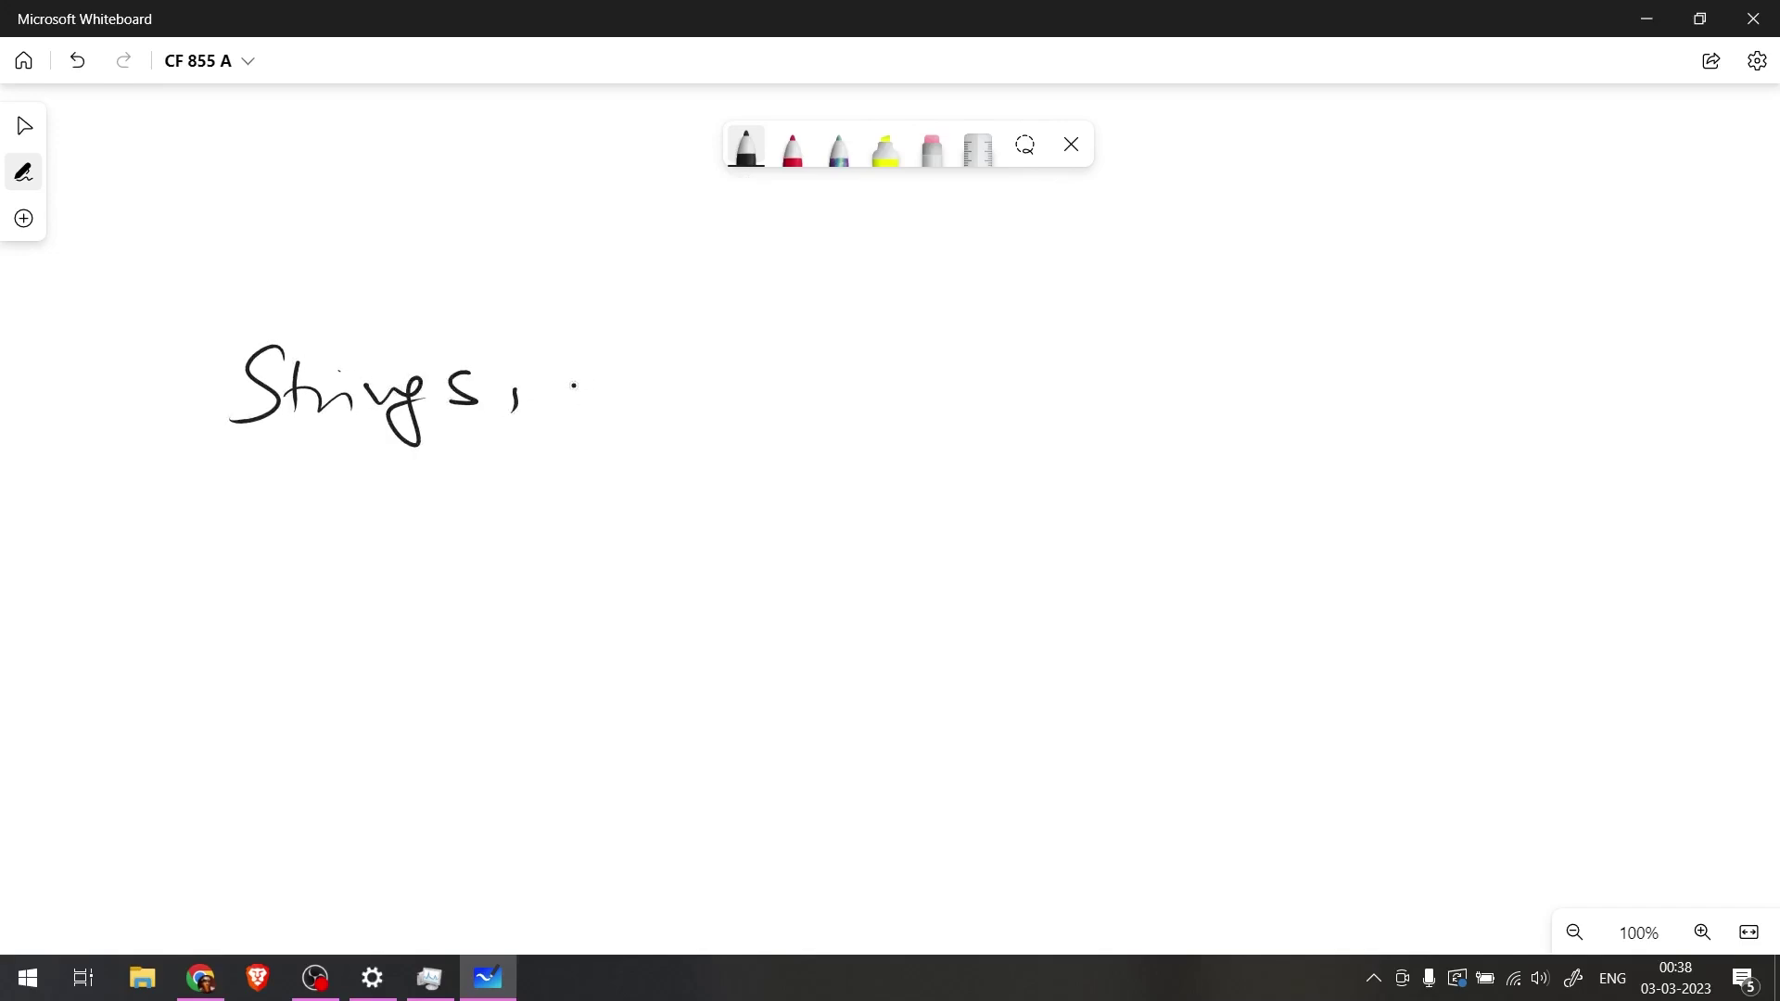
pyautogui.moveTo(606, 508)
pyautogui.mouseDown()
pyautogui.moveTo(646, 445)
pyautogui.moveTo(657, 510)
pyautogui.moveTo(679, 518)
pyautogui.mouseUp()
pyautogui.moveTo(711, 453)
pyautogui.mouseDown()
pyautogui.moveTo(737, 509)
pyautogui.moveTo(743, 459)
pyautogui.mouseUp()
pyautogui.moveTo(745, 483); pyautogui.dragTo(740, 523)
pyautogui.moveTo(791, 465); pyautogui.dragTo(815, 531)
pyautogui.moveTo(851, 459); pyautogui.dragTo(890, 447)
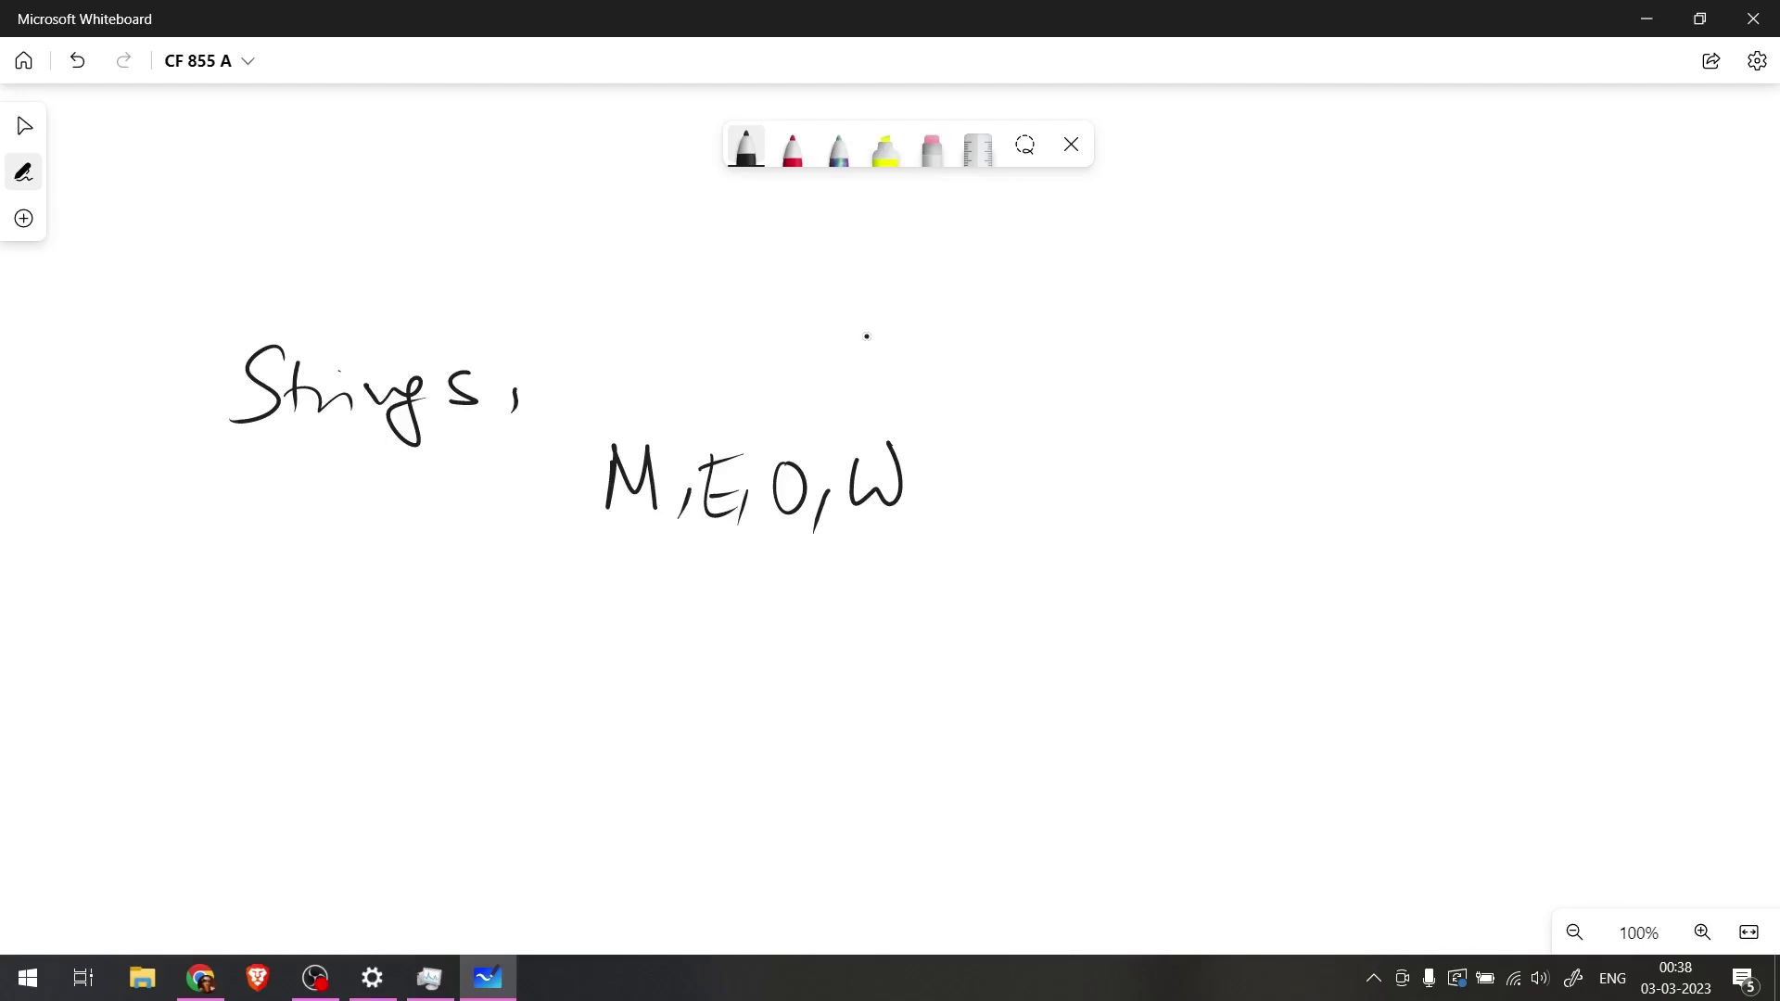
# Step: Handwrite 's.toLowerCase();' above the letters
pyautogui.click(936, 322)
pyautogui.moveTo(914, 297)
pyautogui.mouseDown()
pyautogui.moveTo(893, 328)
pyautogui.moveTo(953, 330)
pyautogui.mouseUp()
pyautogui.moveTo(989, 309)
pyautogui.mouseDown()
pyautogui.moveTo(1038, 352)
pyautogui.moveTo(1193, 315)
pyautogui.mouseUp()
pyautogui.click(1162, 334)
pyautogui.moveTo(1213, 289)
pyautogui.mouseDown()
pyautogui.moveTo(1227, 342)
pyautogui.moveTo(1307, 341)
pyautogui.mouseUp()
pyautogui.moveTo(1347, 284); pyautogui.dragTo(1364, 360)
pyautogui.moveTo(948, 308); pyautogui.dragTo(974, 305)
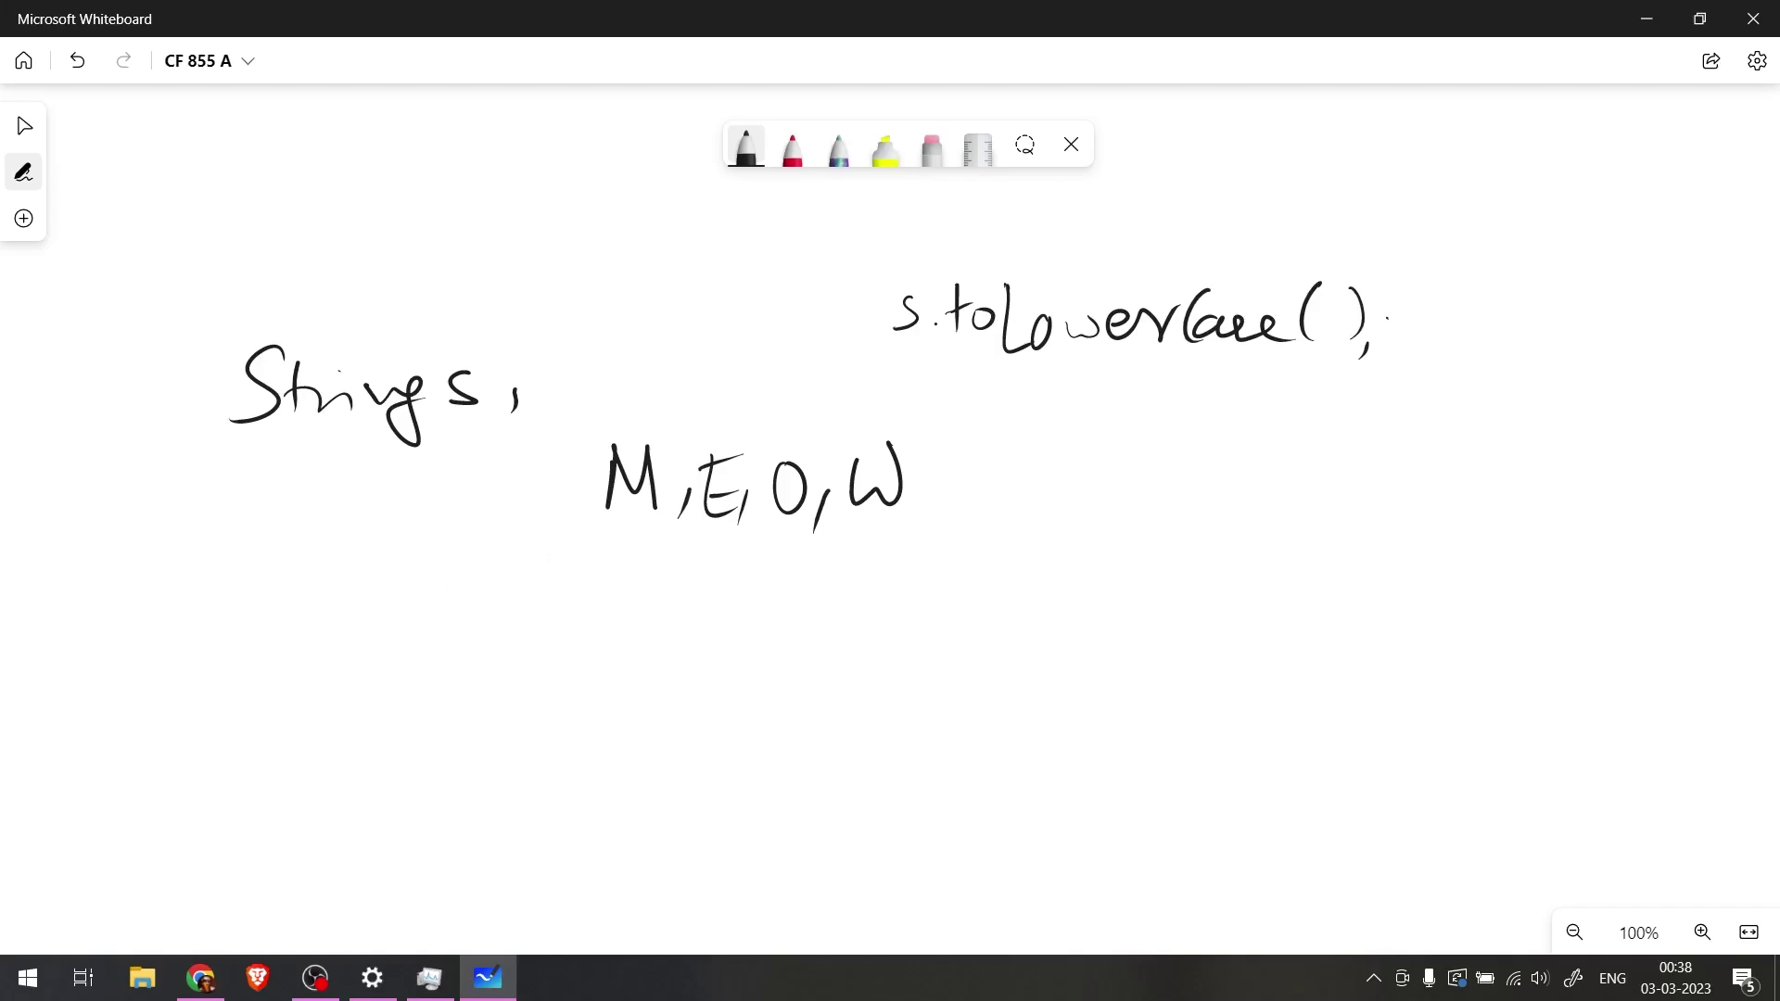
# Step: Write condition 1: 'all 4 are present'
pyautogui.moveTo(342, 597); pyautogui.dragTo(352, 629)
pyautogui.moveTo(347, 574); pyautogui.dragTo(342, 575)
pyautogui.moveTo(439, 616)
pyautogui.mouseDown()
pyautogui.moveTo(431, 651)
pyautogui.moveTo(558, 659)
pyautogui.mouseUp()
pyautogui.moveTo(653, 628)
pyautogui.mouseDown()
pyautogui.moveTo(656, 657)
pyautogui.moveTo(710, 625)
pyautogui.moveTo(762, 655)
pyautogui.moveTo(981, 630)
pyautogui.moveTo(1060, 653)
pyautogui.moveTo(1076, 615)
pyautogui.mouseUp()
# Step: Write condition 2: 'no extra is present (eg: MEOWA)'
pyautogui.moveTo(295, 737)
pyautogui.mouseDown()
pyautogui.moveTo(345, 787)
pyautogui.moveTo(329, 726)
pyautogui.moveTo(443, 790)
pyautogui.moveTo(623, 793)
pyautogui.mouseUp()
pyautogui.moveTo(621, 759); pyautogui.dragTo(595, 798)
pyautogui.moveTo(635, 746)
pyautogui.mouseDown()
pyautogui.moveTo(634, 779)
pyautogui.moveTo(667, 765)
pyautogui.moveTo(723, 787)
pyautogui.mouseUp()
pyautogui.moveTo(786, 752)
pyautogui.mouseDown()
pyautogui.moveTo(787, 788)
pyautogui.moveTo(876, 820)
pyautogui.mouseUp()
pyautogui.moveTo(891, 787)
pyautogui.mouseDown()
pyautogui.moveTo(907, 768)
pyautogui.moveTo(1113, 787)
pyautogui.mouseUp()
pyautogui.moveTo(1073, 766)
pyautogui.mouseDown()
pyautogui.moveTo(1154, 761)
pyautogui.moveTo(1208, 797)
pyautogui.moveTo(1297, 780)
pyautogui.moveTo(1258, 828)
pyautogui.mouseUp()
pyautogui.click(1329, 781)
pyautogui.moveTo(1370, 801)
pyautogui.mouseDown()
pyautogui.moveTo(1391, 756)
pyautogui.moveTo(1432, 799)
pyautogui.moveTo(1477, 801)
pyautogui.moveTo(1490, 760)
pyautogui.moveTo(1560, 765)
pyautogui.moveTo(1626, 805)
pyautogui.moveTo(1610, 836)
pyautogui.mouseUp()
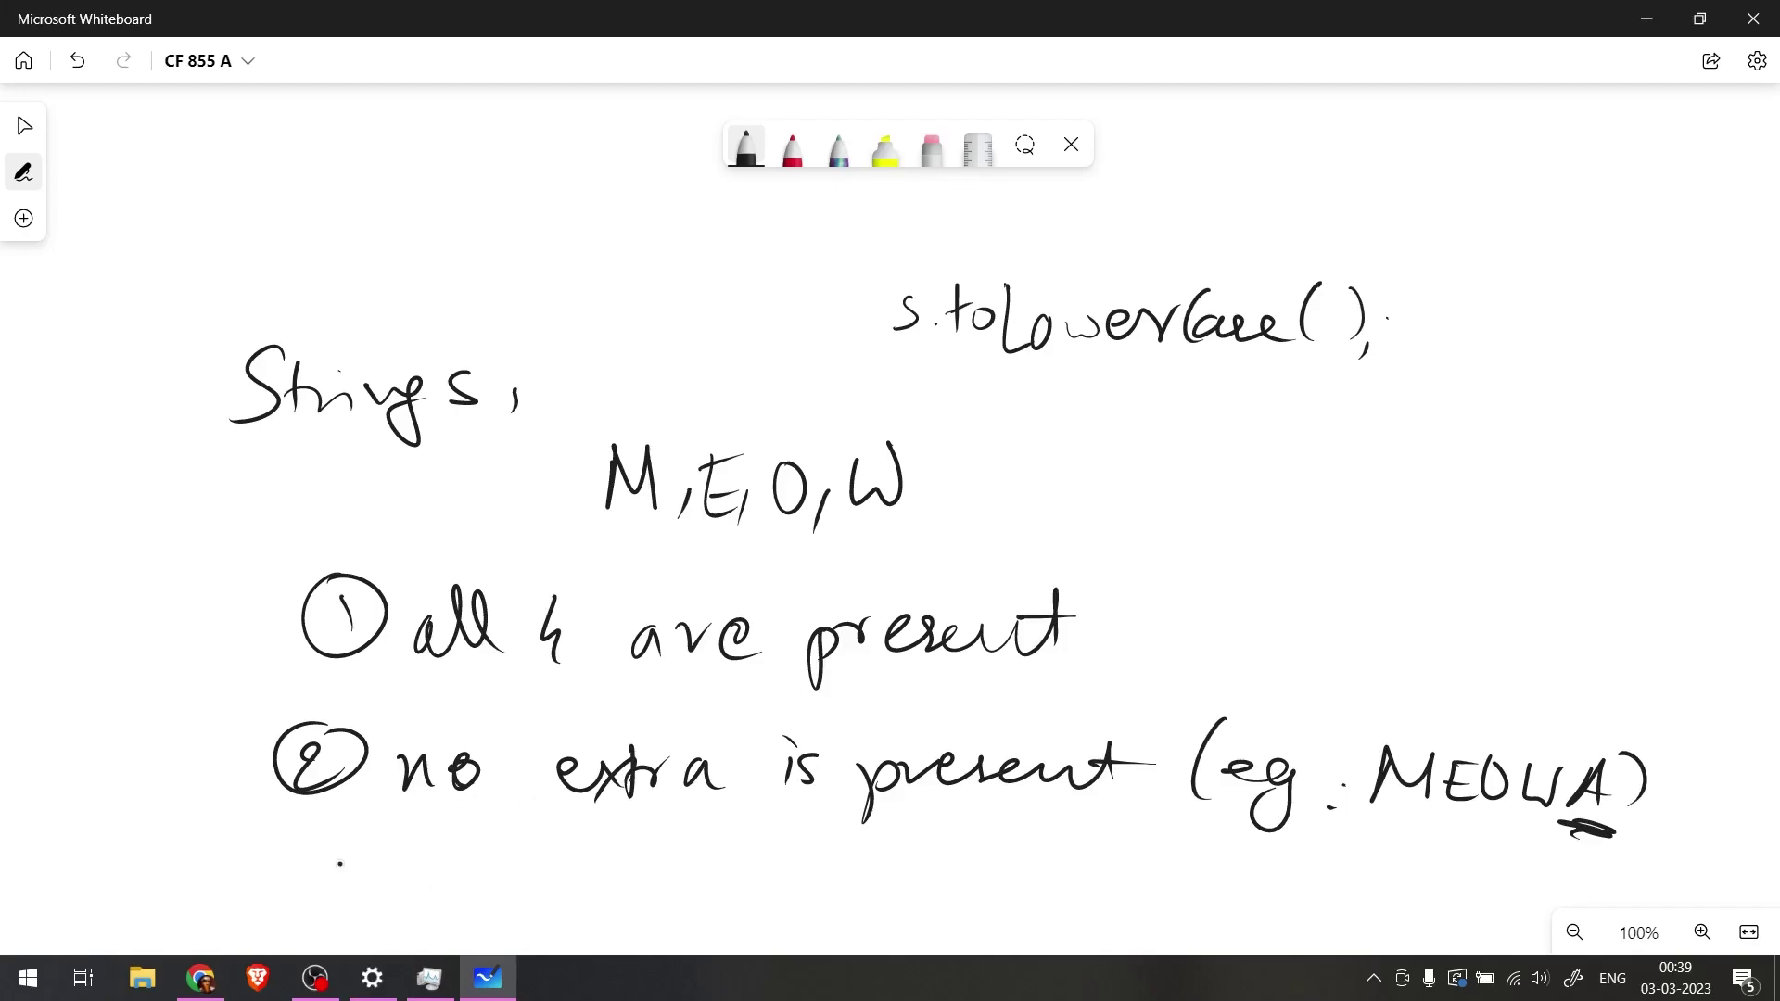
# Step: Write condition 3 'Sequence', then pan the board up for space
pyautogui.moveTo(340, 863)
pyautogui.mouseDown()
pyautogui.moveTo(340, 904)
pyautogui.moveTo(342, 851)
pyautogui.mouseUp()
pyautogui.moveTo(503, 859)
pyautogui.mouseDown()
pyautogui.moveTo(459, 907)
pyautogui.moveTo(728, 891)
pyautogui.mouseUp()
pyautogui.moveTo(740, 871); pyautogui.dragTo(801, 891)
pyautogui.click(24, 125)
pyautogui.moveTo(1051, 643)
pyautogui.mouseDown()
pyautogui.moveTo(881, 274)
pyautogui.moveTo(908, 258)
pyautogui.mouseUp()
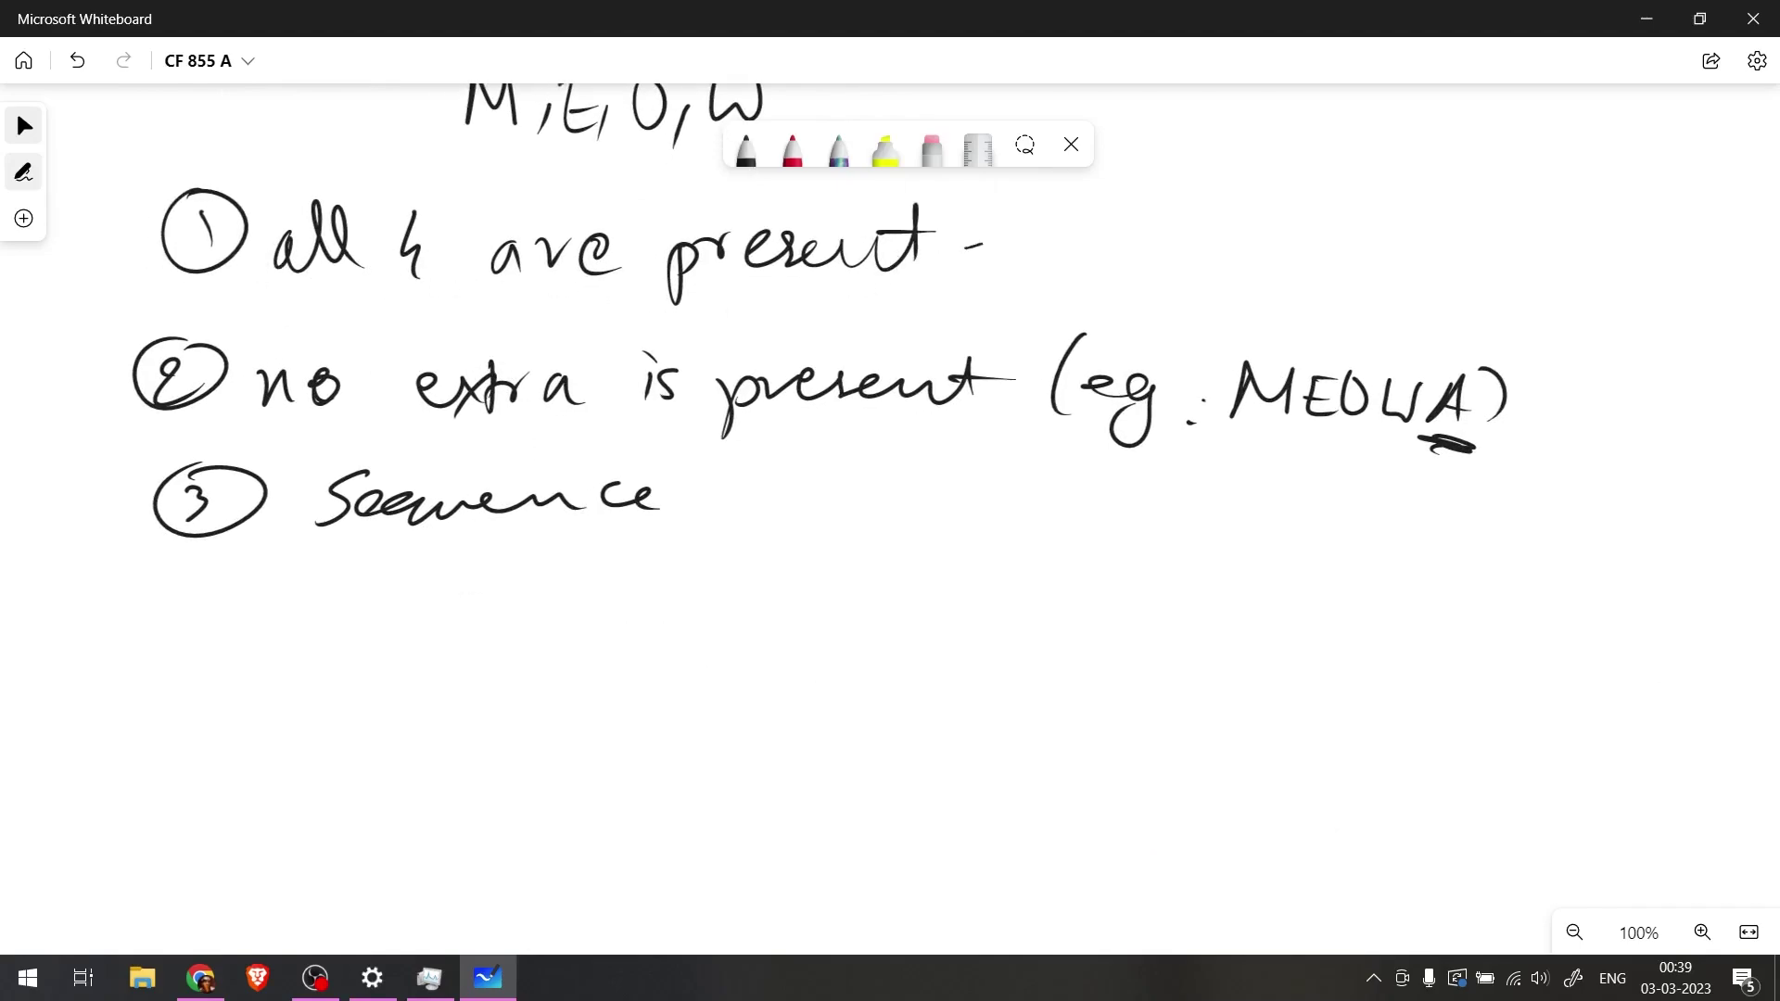
# Step: Add an arrow and 'n ≥ 4' beside condition 1
pyautogui.moveTo(965, 248)
pyautogui.mouseDown()
pyautogui.moveTo(1110, 203)
pyautogui.moveTo(1093, 231)
pyautogui.moveTo(1186, 212)
pyautogui.mouseUp()
pyautogui.moveTo(1215, 175)
pyautogui.mouseDown()
pyautogui.moveTo(1260, 209)
pyautogui.moveTo(1321, 201)
pyautogui.mouseUp()
pyautogui.moveTo(1316, 178); pyautogui.dragTo(1316, 212)
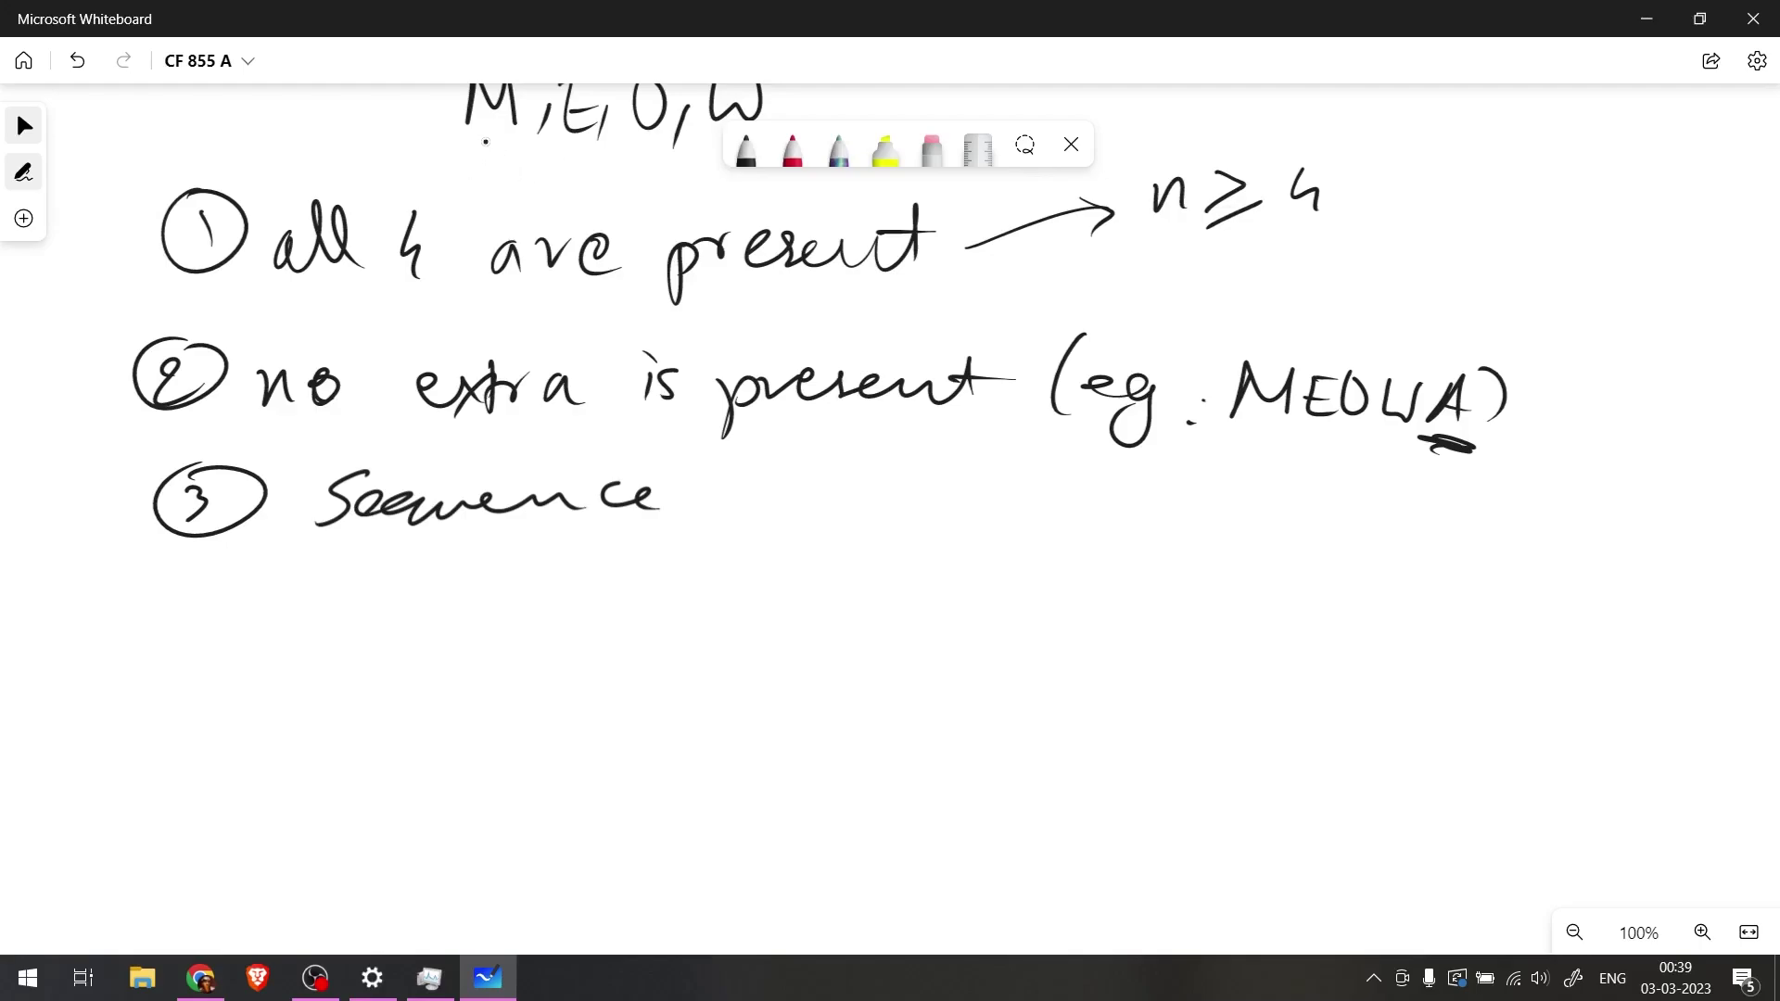
# Step: Switch to red ink and write indexOf('m'), e, o, w under n ≥ 4
pyautogui.click(791, 147)
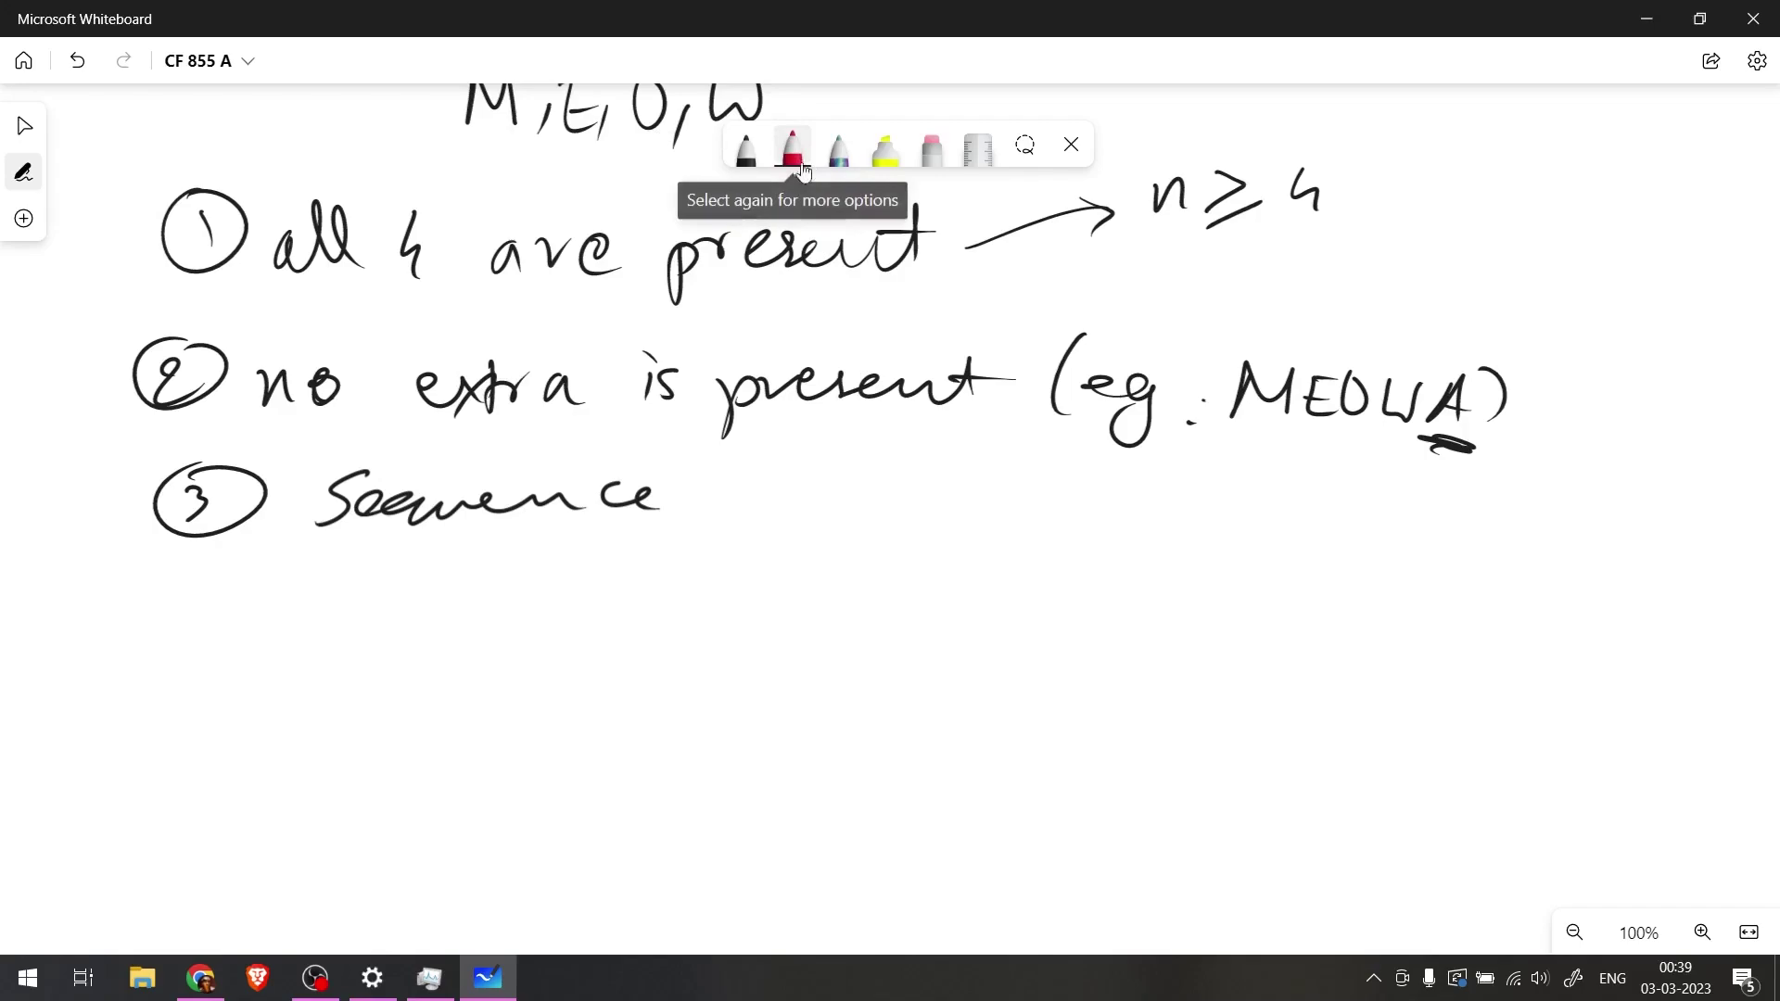
pyautogui.click(791, 149)
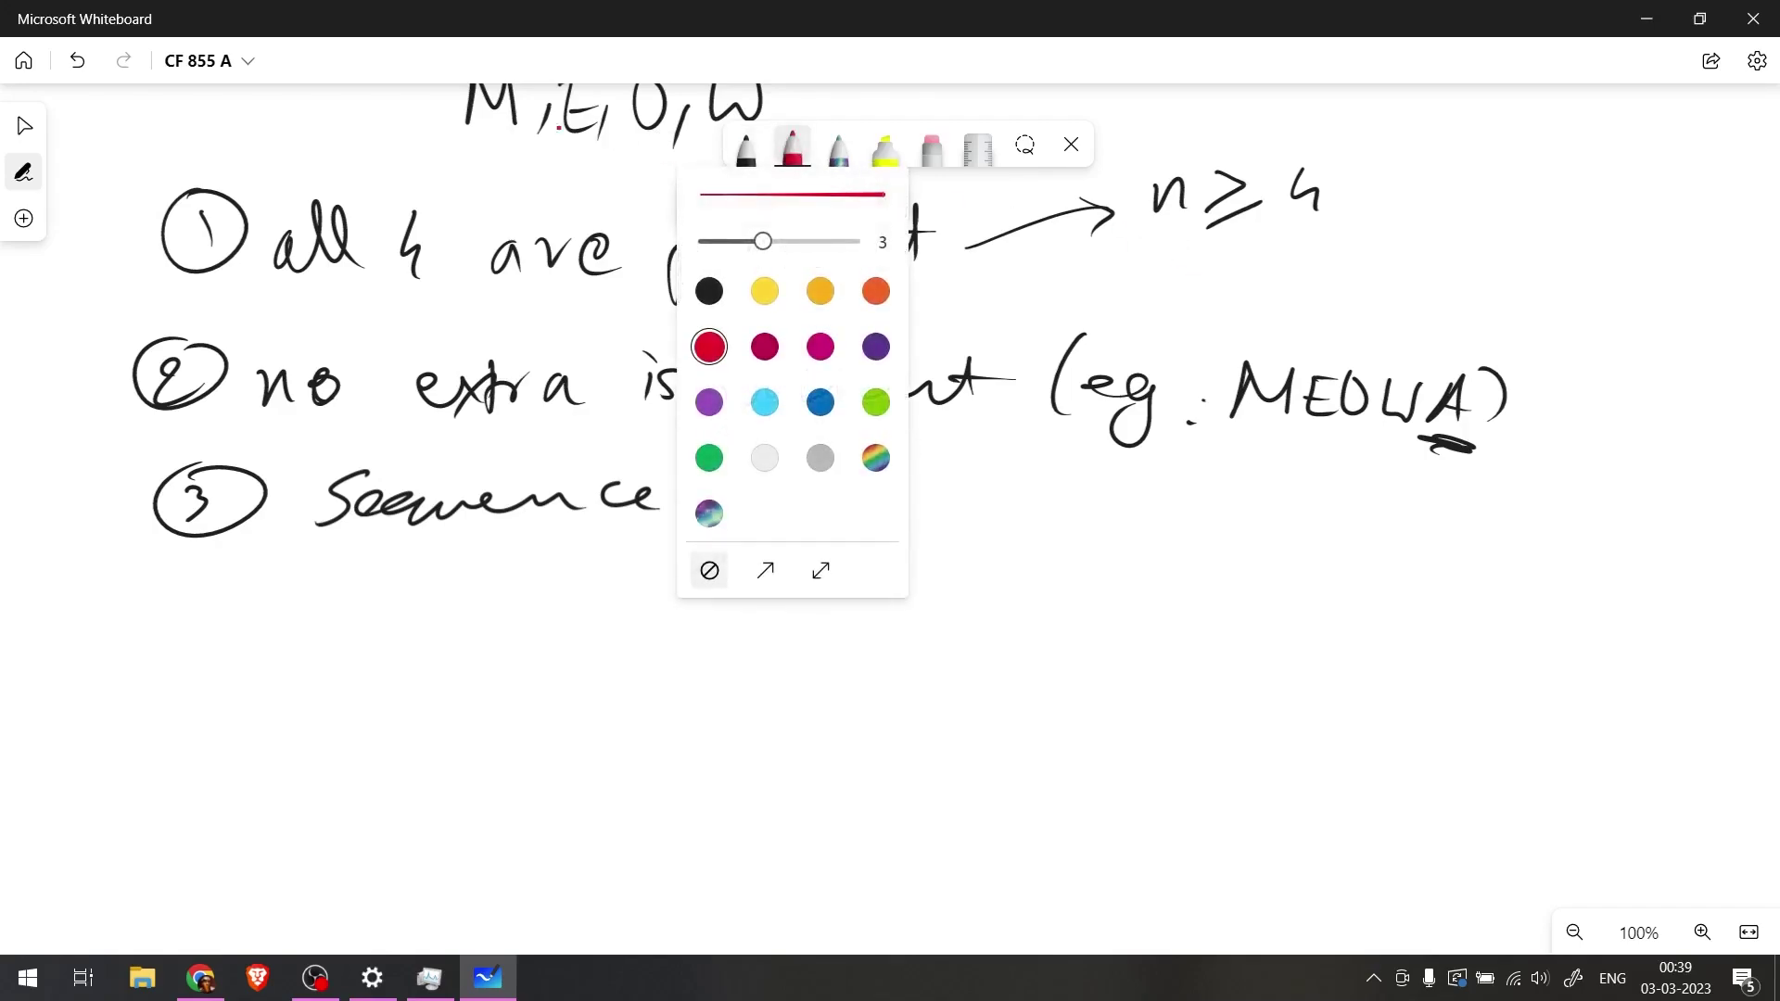
pyautogui.click(791, 151)
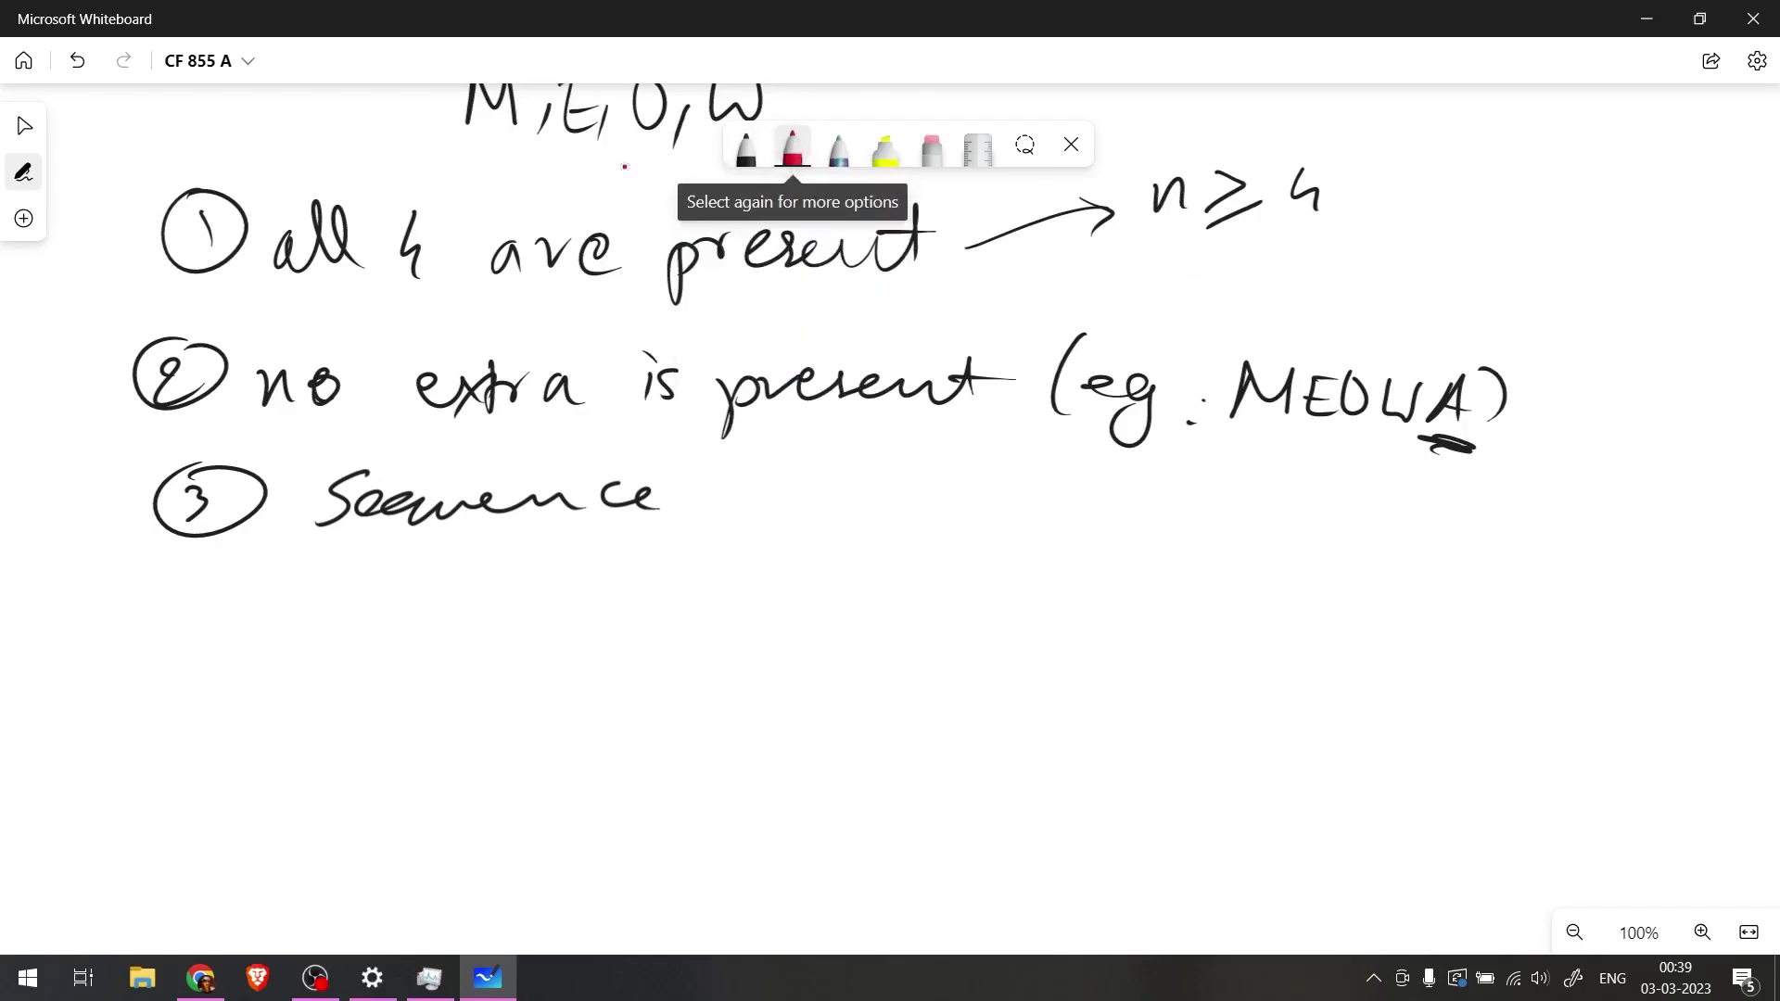
pyautogui.moveTo(1085, 270)
pyautogui.mouseDown()
pyautogui.moveTo(1276, 320)
pyautogui.moveTo(1338, 320)
pyautogui.moveTo(1365, 295)
pyautogui.moveTo(1407, 317)
pyautogui.mouseUp()
pyautogui.moveTo(1423, 267)
pyautogui.mouseDown()
pyautogui.moveTo(1452, 327)
pyautogui.moveTo(1555, 323)
pyautogui.mouseUp()
pyautogui.moveTo(1571, 290); pyautogui.dragTo(1594, 335)
pyautogui.moveTo(1624, 309); pyautogui.dragTo(1672, 323)
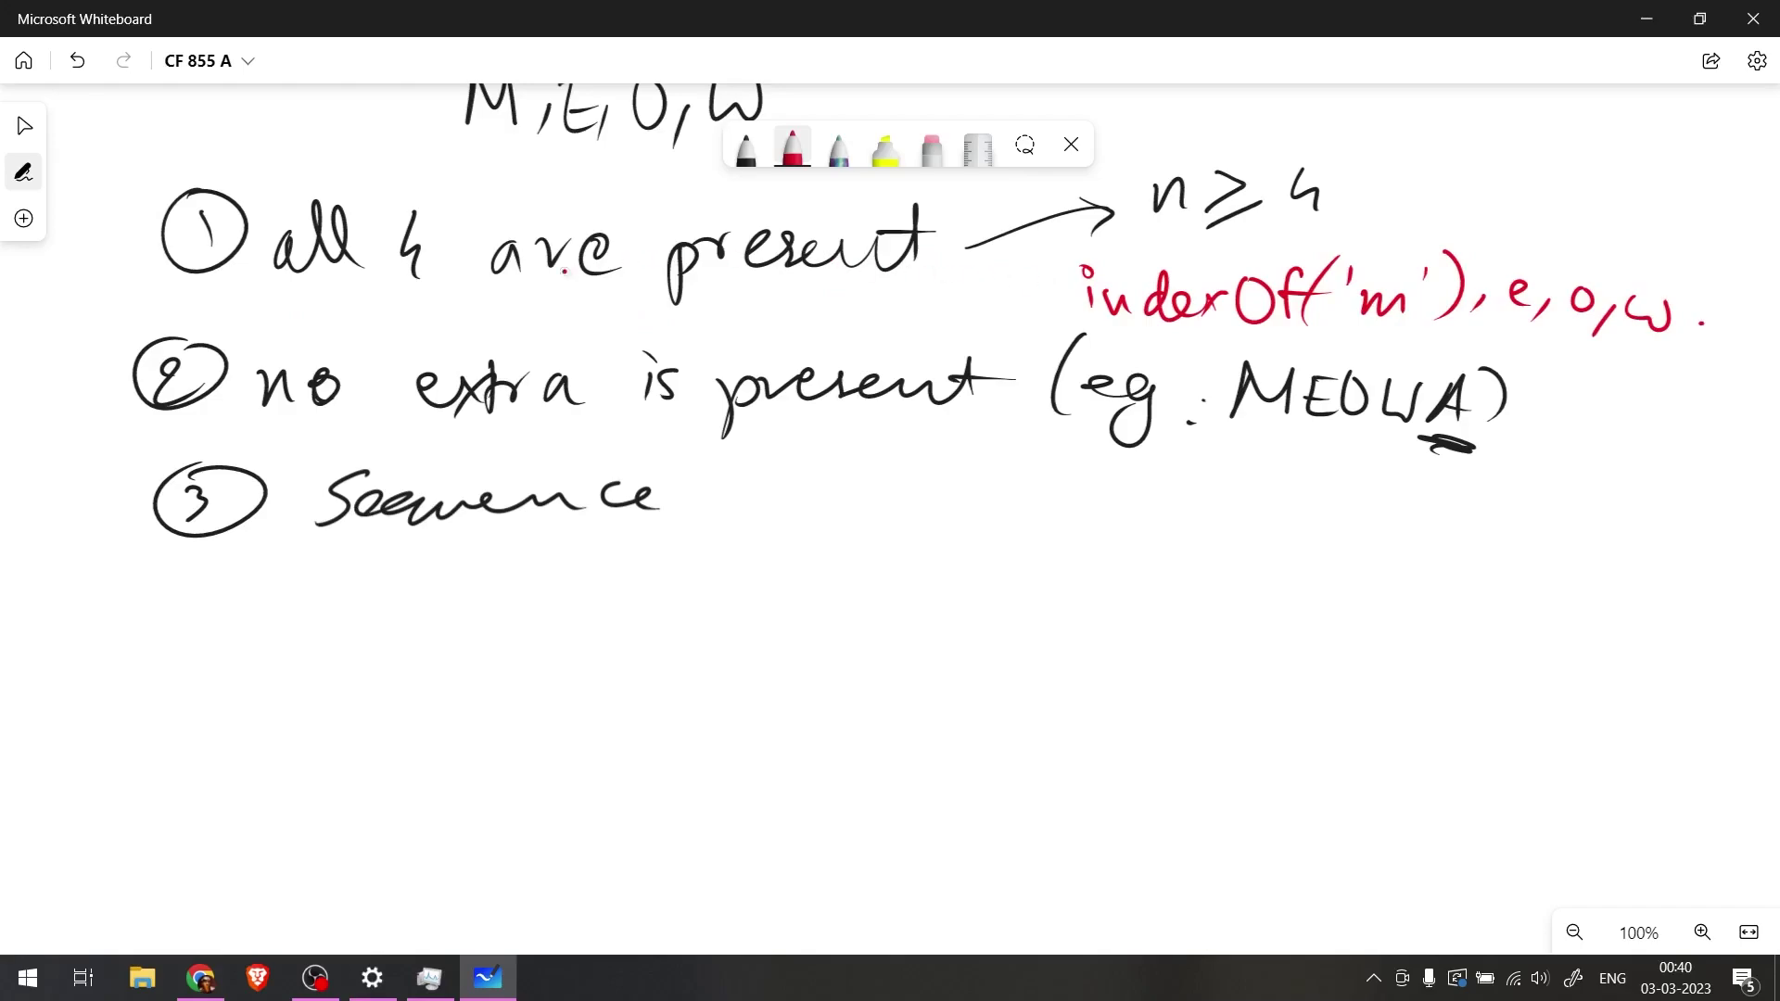
# Step: Write red 'NO.', tick and bracket MEOWA, 'diff' arrow to NO, underline Sequence
pyautogui.moveTo(450, 333); pyautogui.dragTo(500, 304)
pyautogui.click(535, 320)
pyautogui.moveTo(1248, 426)
pyautogui.mouseDown()
pyautogui.moveTo(1251, 466)
pyautogui.moveTo(1386, 485)
pyautogui.mouseUp()
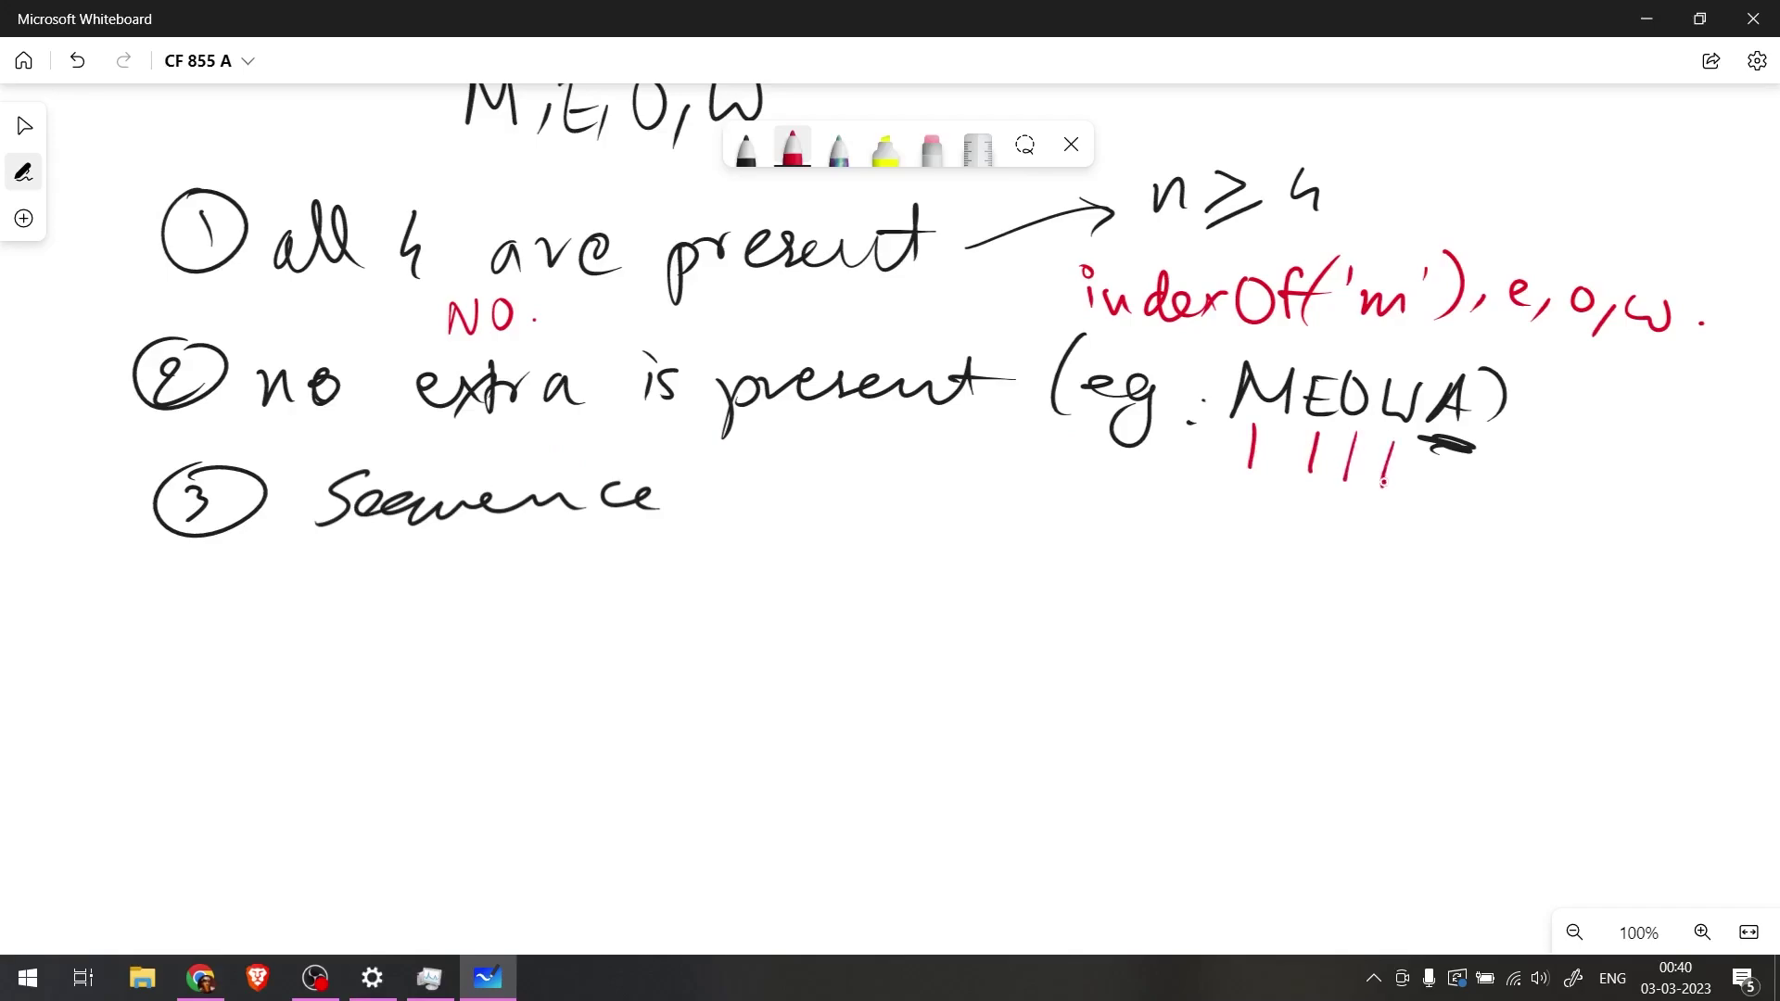
pyautogui.moveTo(1219, 468)
pyautogui.mouseDown()
pyautogui.moveTo(1405, 479)
pyautogui.moveTo(1460, 520)
pyautogui.moveTo(1504, 512)
pyautogui.mouseUp()
pyautogui.moveTo(1535, 474)
pyautogui.mouseDown()
pyautogui.moveTo(1544, 495)
pyautogui.moveTo(1489, 585)
pyautogui.moveTo(1519, 554)
pyautogui.mouseUp()
pyautogui.moveTo(1418, 667)
pyautogui.mouseDown()
pyautogui.moveTo(1458, 621)
pyautogui.moveTo(1493, 634)
pyautogui.mouseUp()
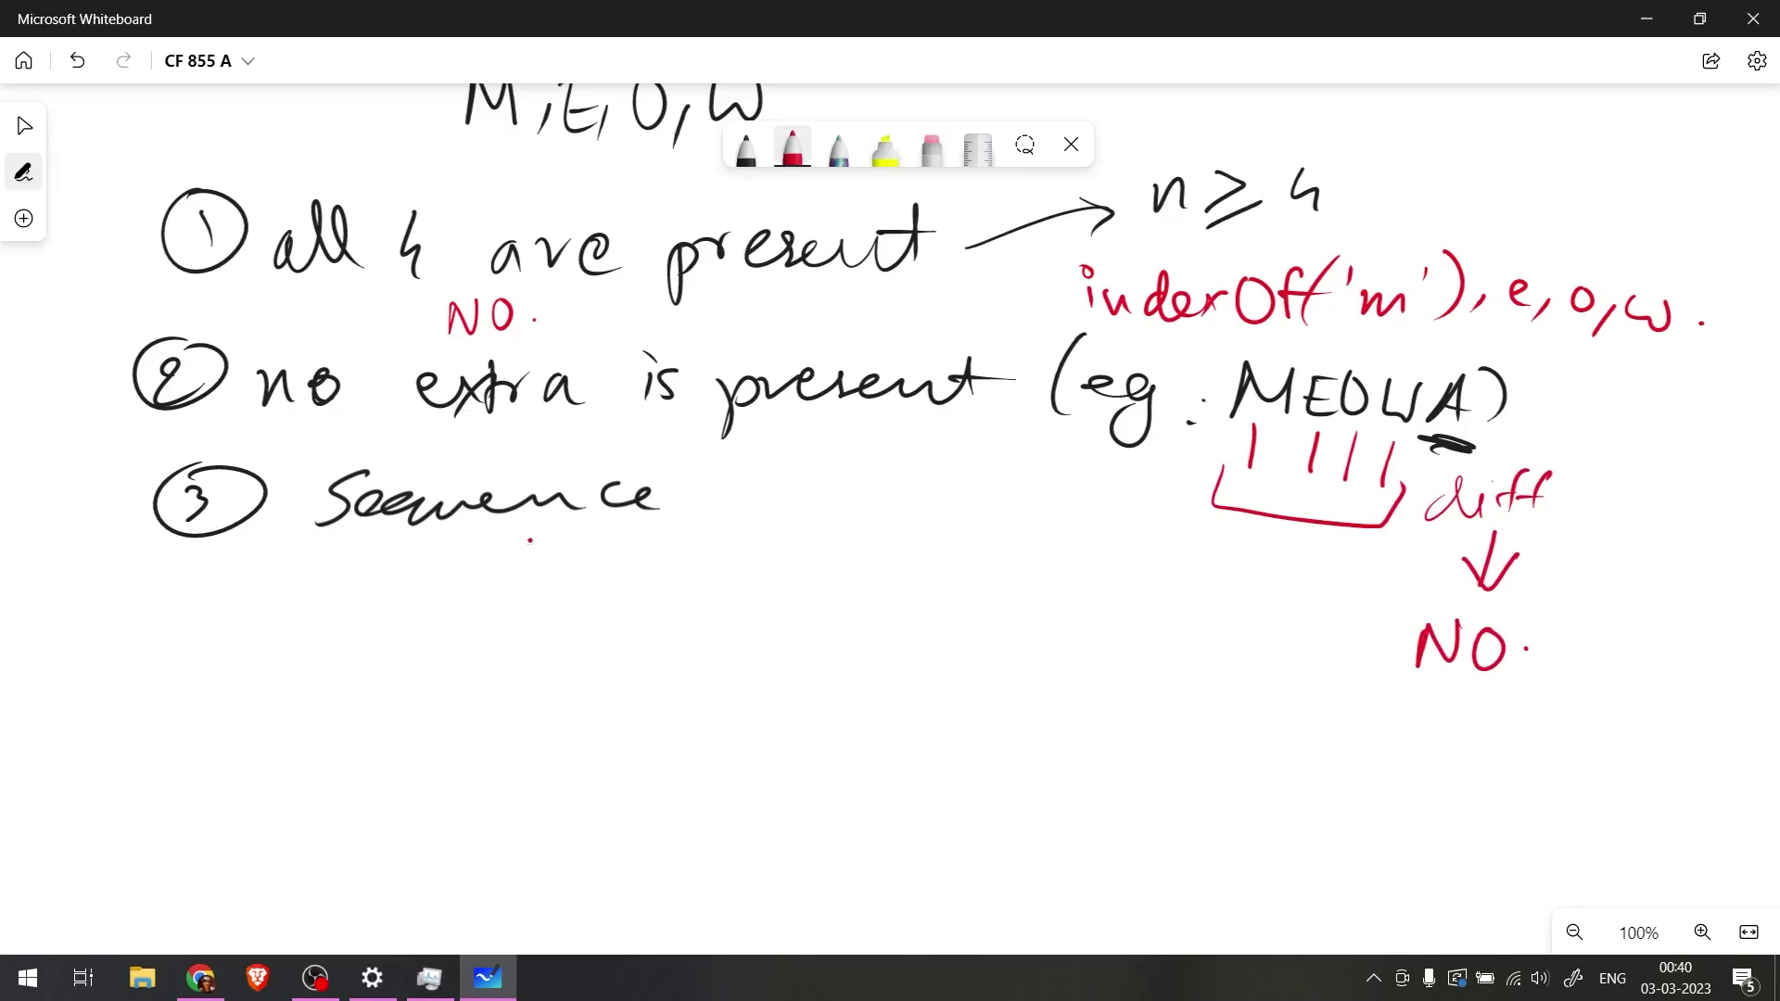
pyautogui.moveTo(335, 531); pyautogui.dragTo(606, 527)
# Step: Write 'MMM E O W' with a dotted trail under Sequence
pyautogui.moveTo(399, 634)
pyautogui.mouseDown()
pyautogui.moveTo(415, 612)
pyautogui.moveTo(441, 634)
pyautogui.moveTo(456, 587)
pyautogui.moveTo(482, 635)
pyautogui.moveTo(540, 634)
pyautogui.mouseUp()
pyautogui.click(553, 612)
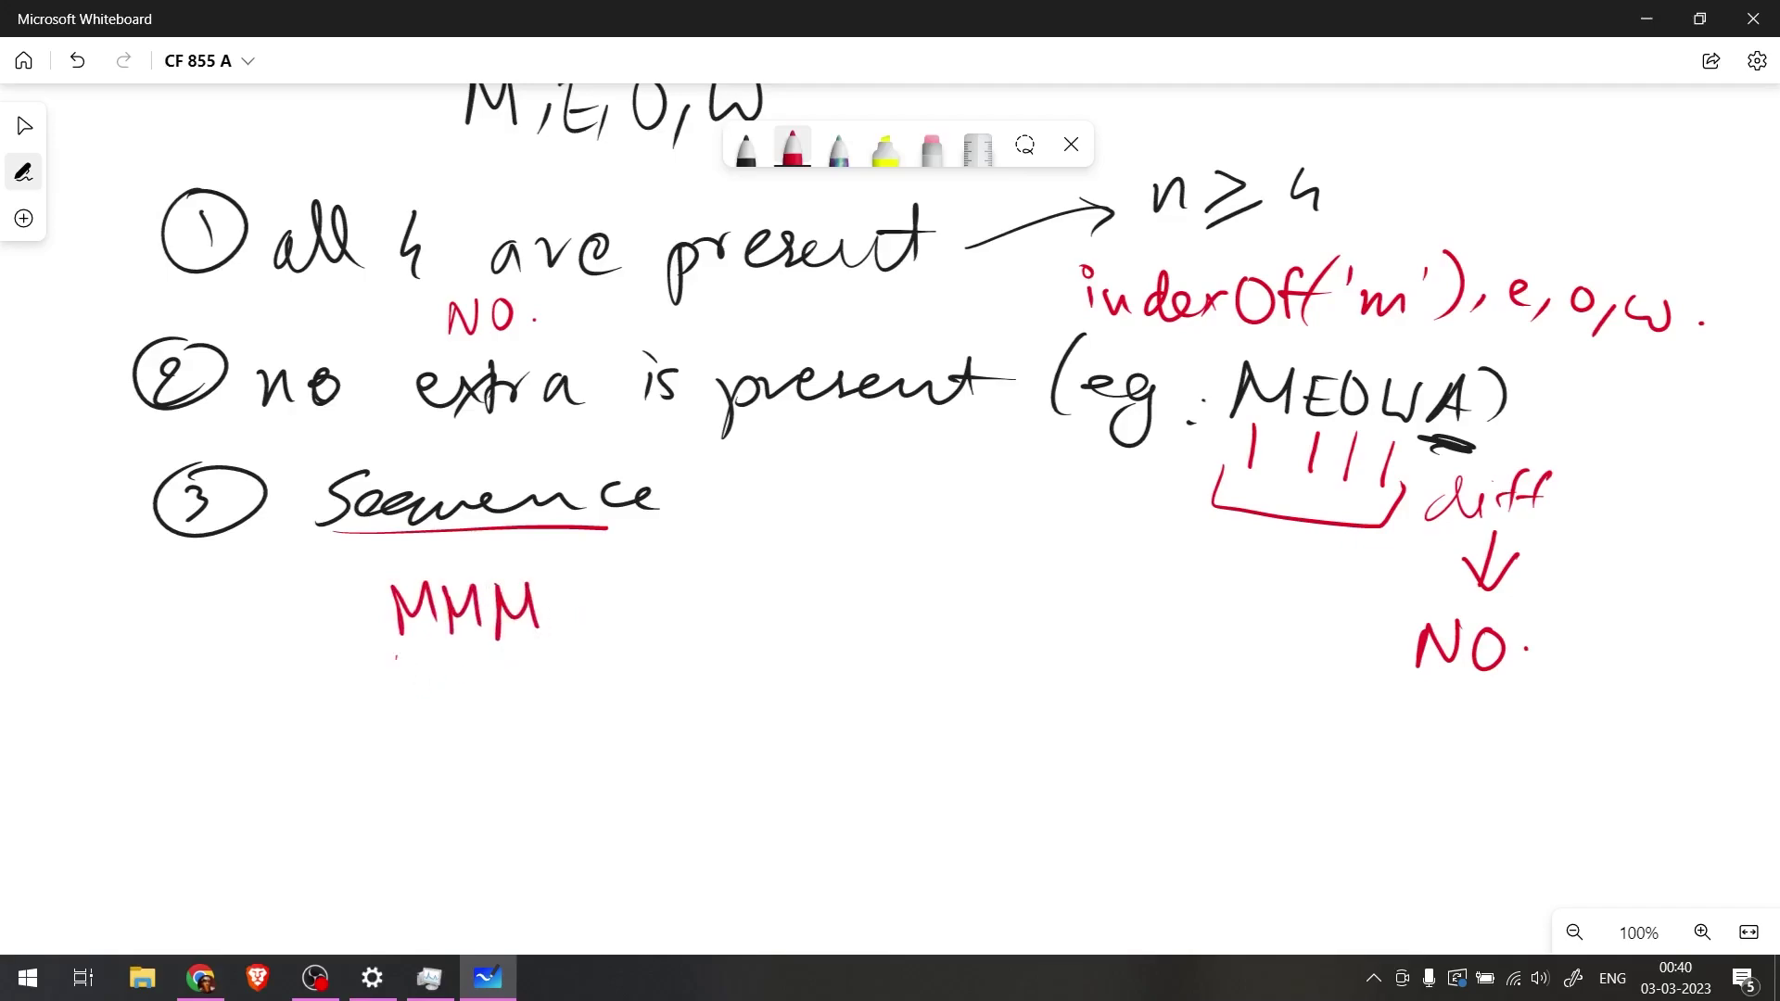
pyautogui.moveTo(397, 660)
pyautogui.mouseDown()
pyautogui.moveTo(640, 643)
pyautogui.moveTo(635, 626)
pyautogui.mouseUp()
pyautogui.moveTo(603, 601); pyautogui.dragTo(644, 601)
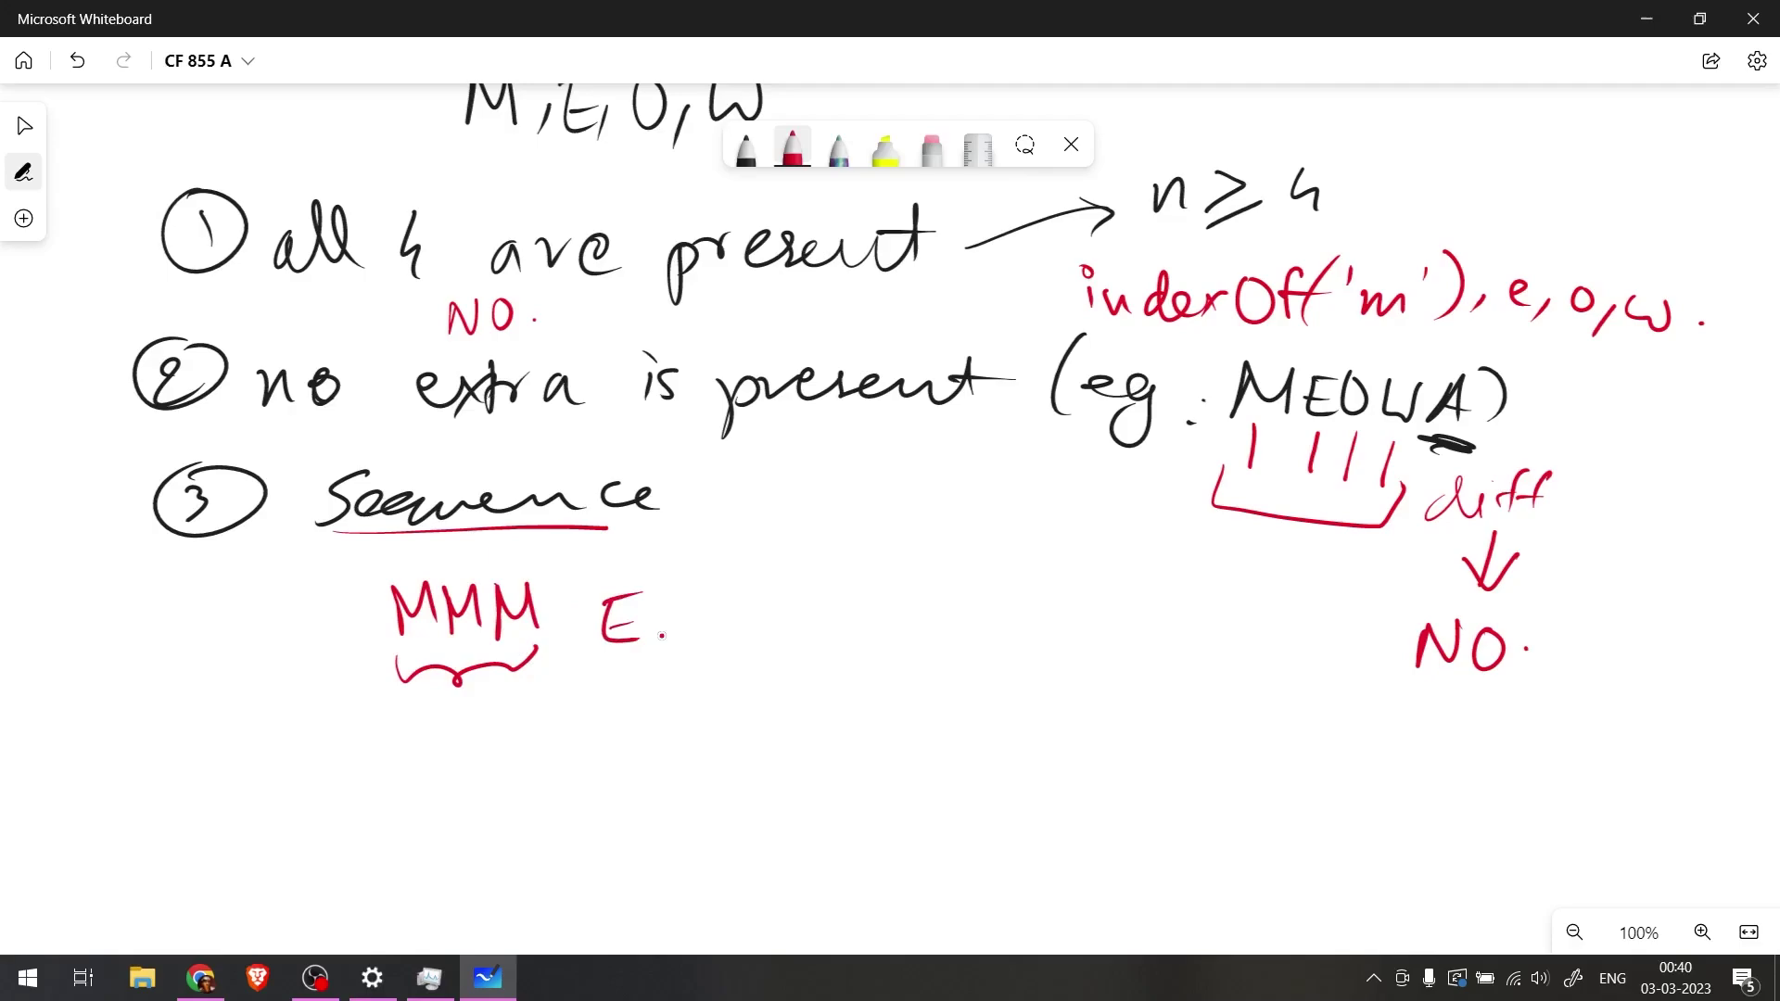
pyautogui.moveTo(787, 601)
pyautogui.mouseDown()
pyautogui.moveTo(842, 625)
pyautogui.moveTo(994, 609)
pyautogui.mouseUp()
pyautogui.click(1008, 635)
pyautogui.click(1099, 629)
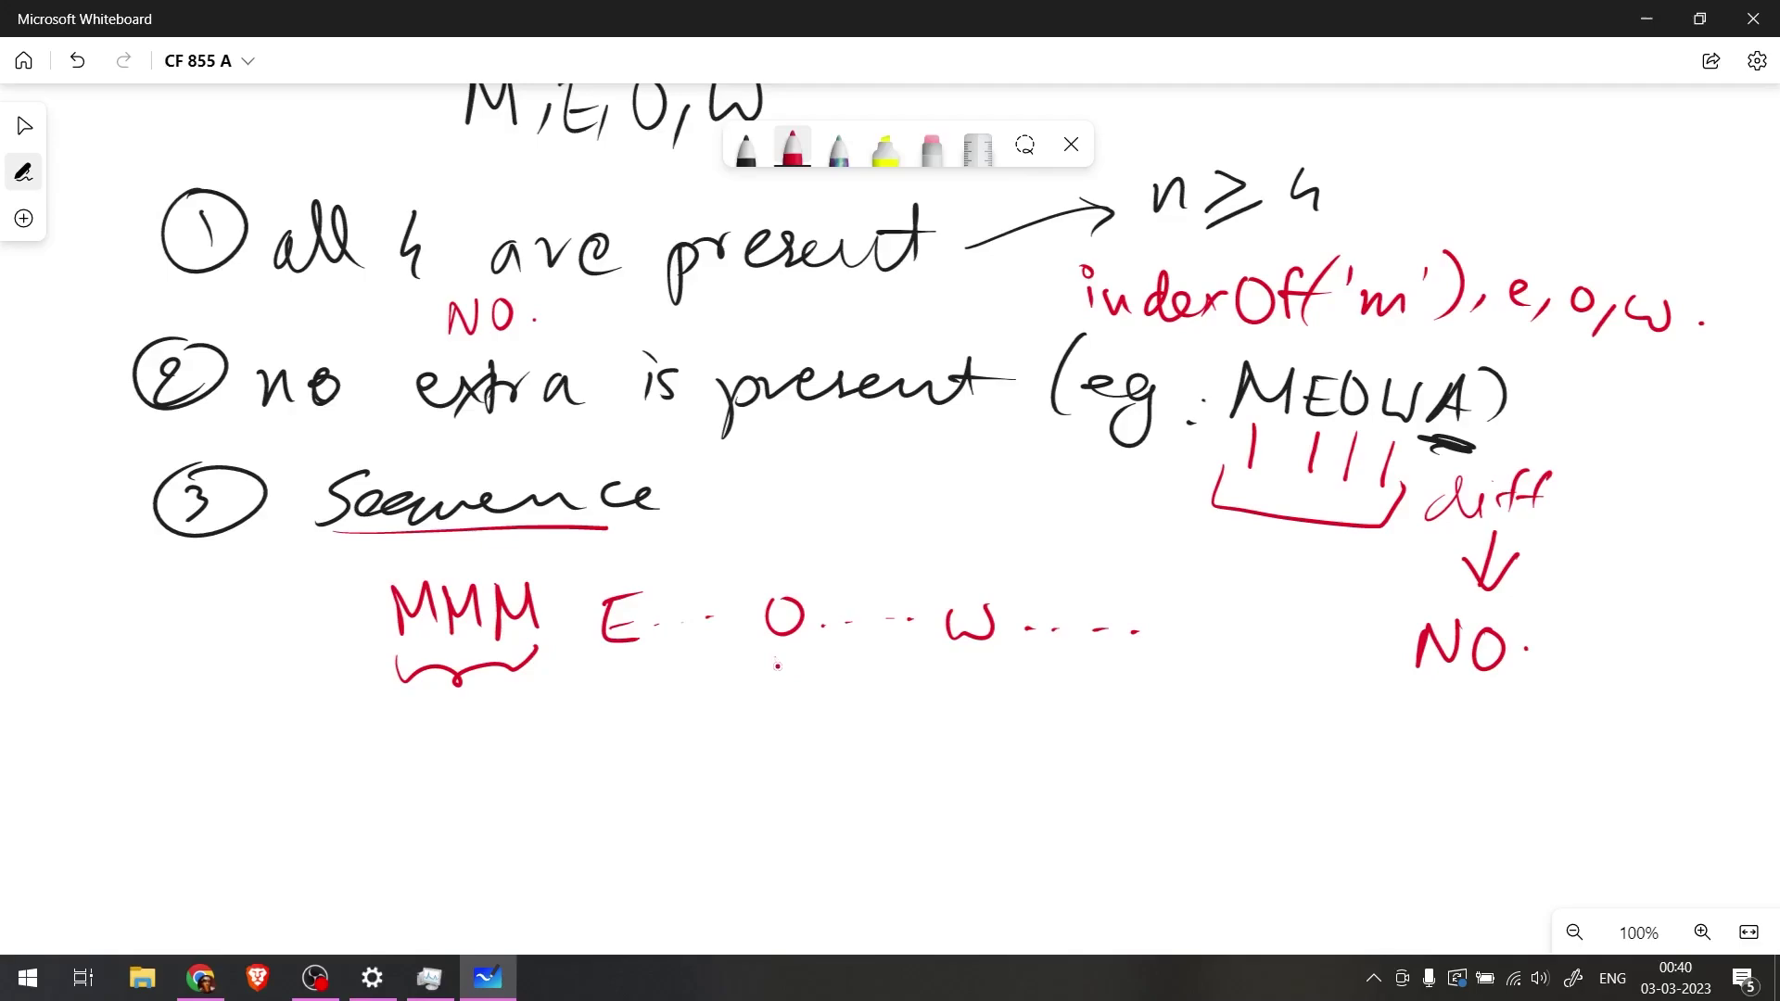
# Step: Brace the letter groups, add < marks between them, and number them 1–3
pyautogui.moveTo(779, 654); pyautogui.dragTo(936, 667)
pyautogui.moveTo(591, 672); pyautogui.dragTo(723, 674)
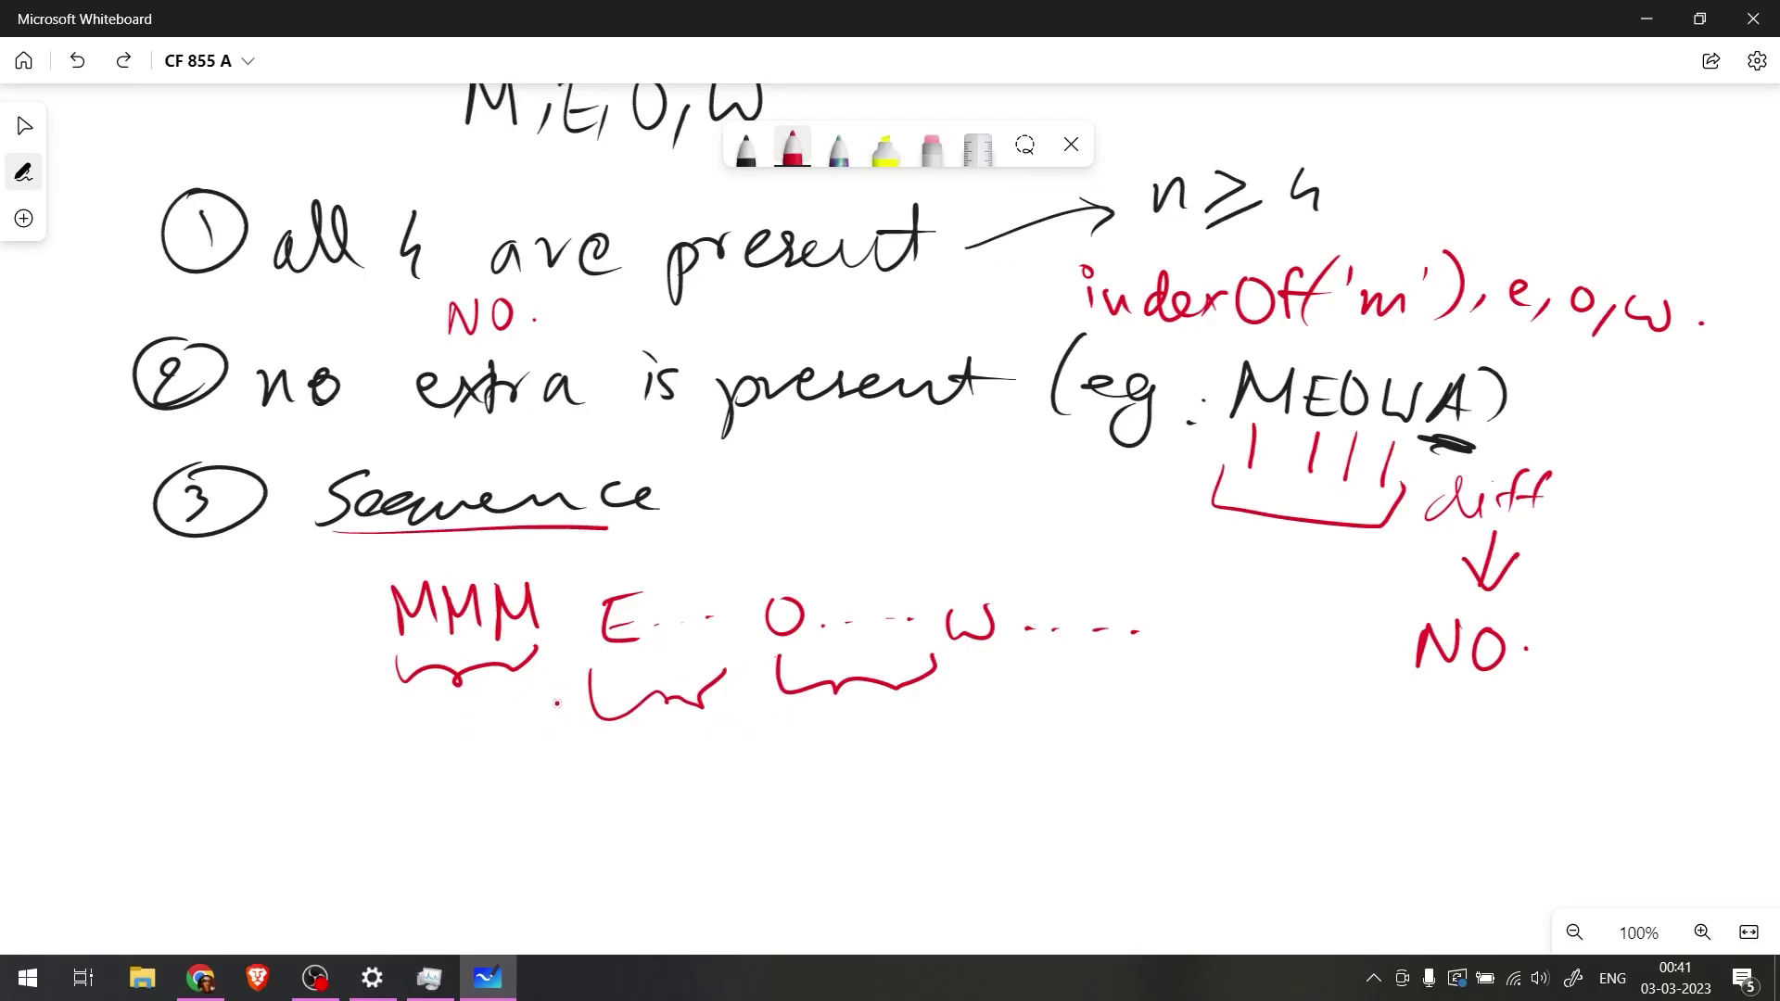
pyautogui.moveTo(556, 680); pyautogui.dragTo(557, 725)
pyautogui.moveTo(752, 685); pyautogui.dragTo(759, 729)
pyautogui.moveTo(970, 690); pyautogui.dragTo(971, 724)
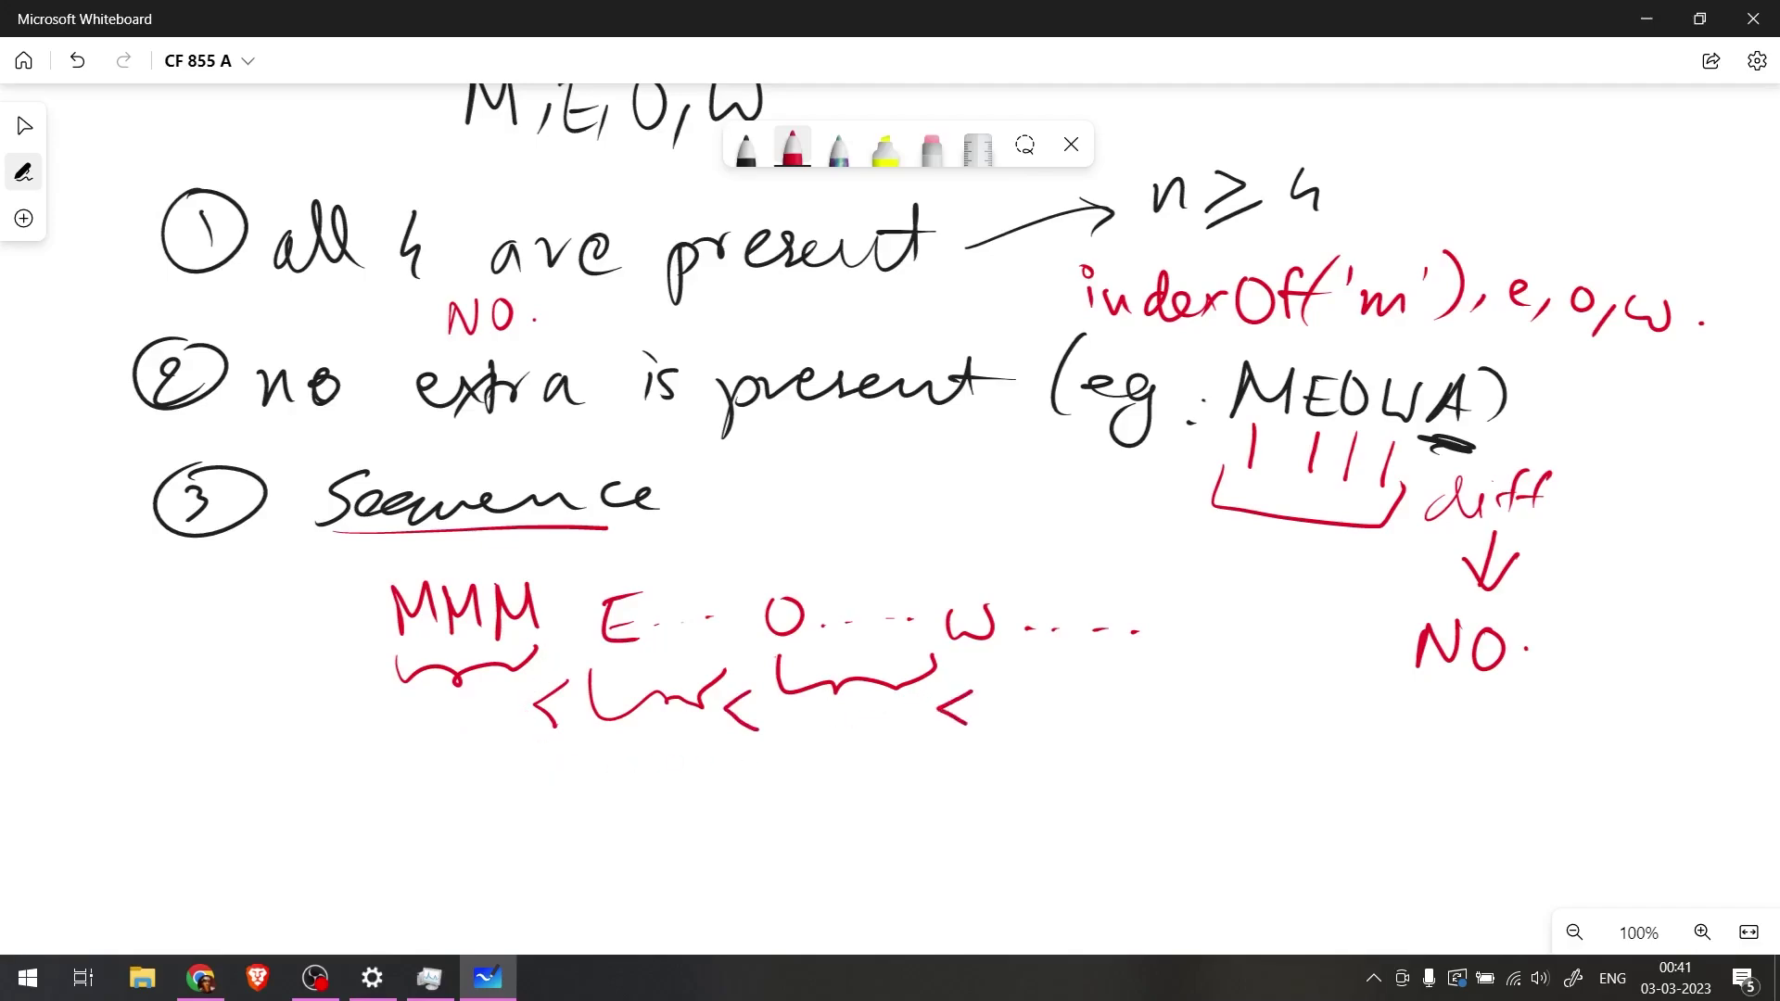
pyautogui.moveTo(531, 770)
pyautogui.mouseDown()
pyautogui.moveTo(533, 795)
pyautogui.moveTo(528, 754)
pyautogui.mouseUp()
pyautogui.moveTo(785, 754)
pyautogui.mouseDown()
pyautogui.moveTo(813, 784)
pyautogui.moveTo(832, 749)
pyautogui.mouseUp()
pyautogui.moveTo(979, 748)
pyautogui.mouseDown()
pyautogui.moveTo(996, 760)
pyautogui.moveTo(973, 784)
pyautogui.mouseUp()
pyautogui.moveTo(991, 741); pyautogui.dragTo(1030, 749)
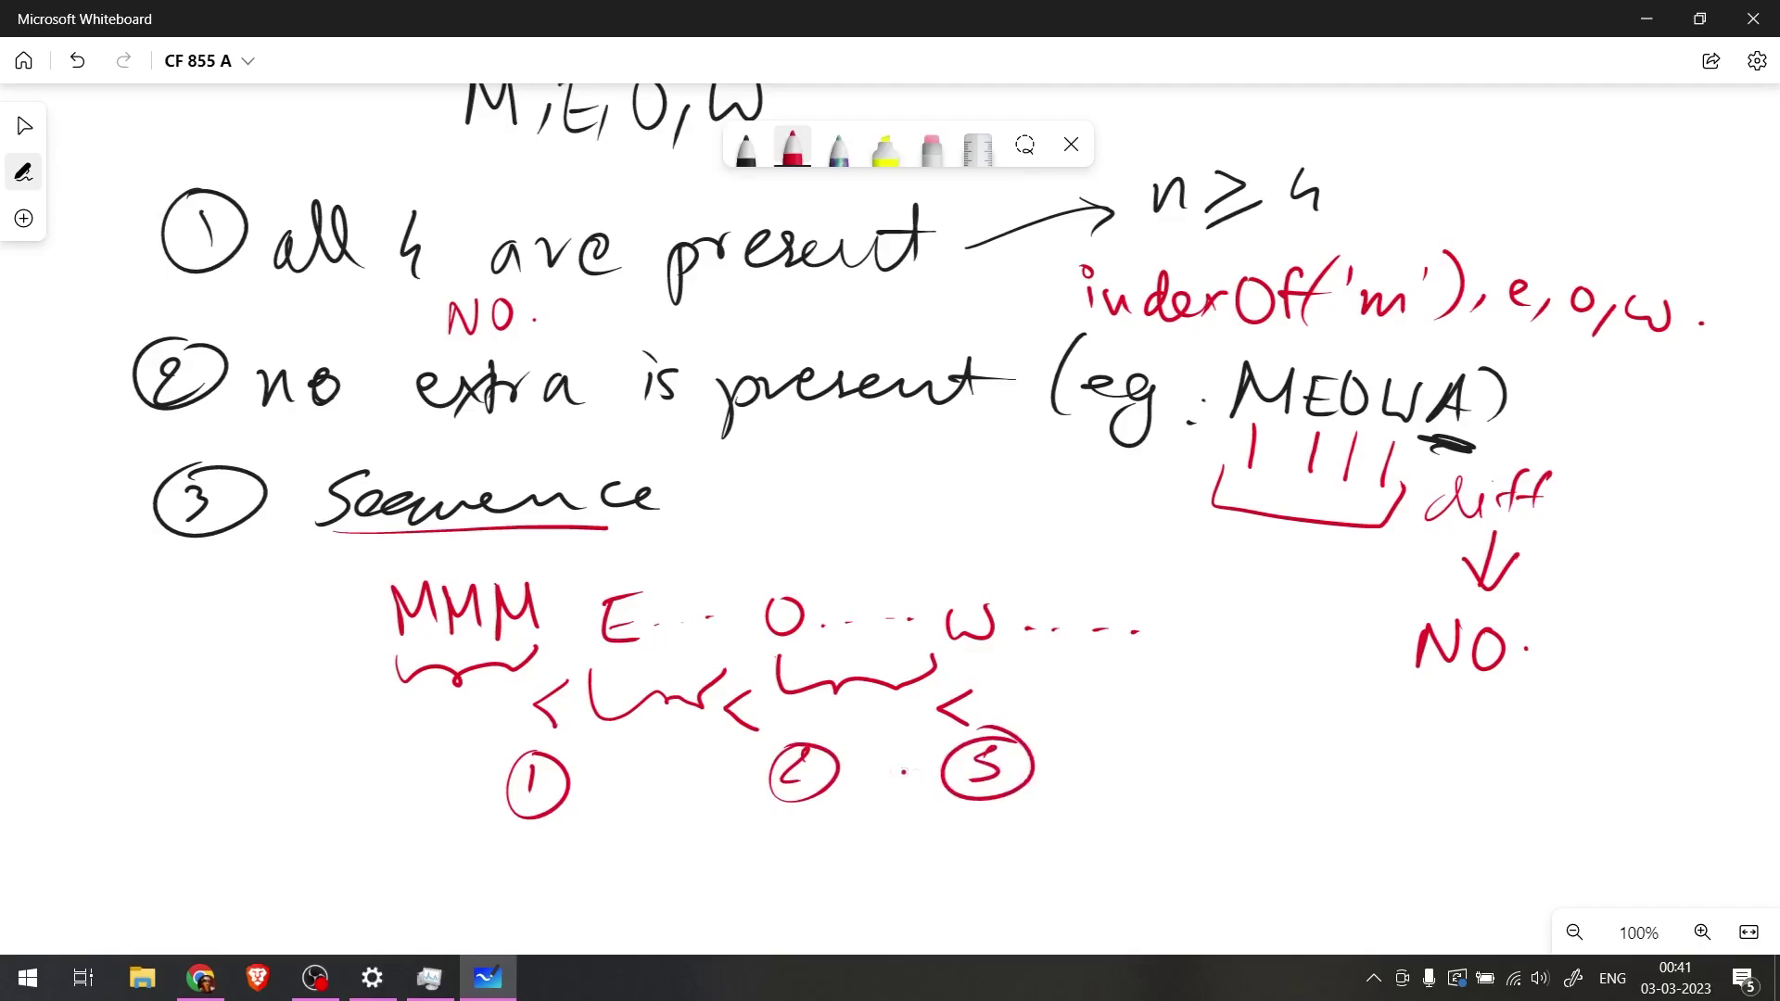
# Step: Write the example 'eg:- M<E' and mark the first and last M above MMM
pyautogui.moveTo(43, 632); pyautogui.dragTo(96, 689)
pyautogui.click(119, 650)
pyautogui.moveTo(116, 621); pyautogui.dragTo(163, 612)
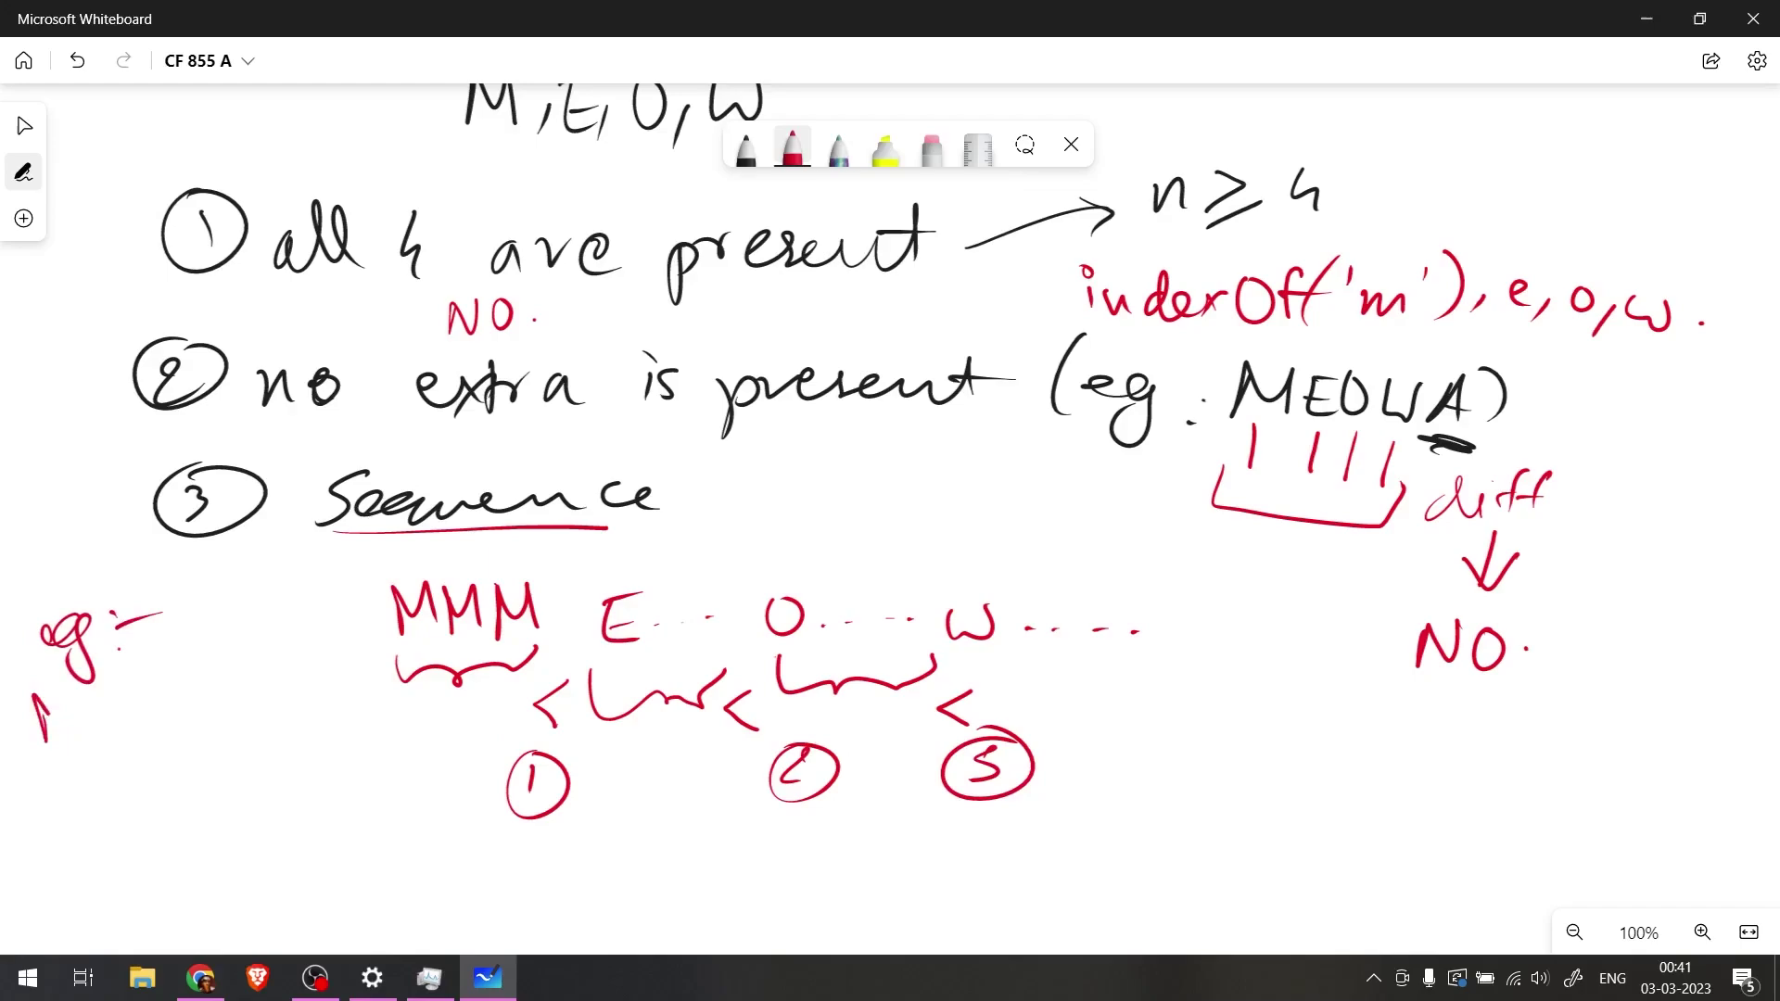
pyautogui.moveTo(43, 697)
pyautogui.mouseDown()
pyautogui.moveTo(71, 734)
pyautogui.moveTo(116, 729)
pyautogui.mouseUp()
pyautogui.moveTo(139, 678)
pyautogui.mouseDown()
pyautogui.moveTo(167, 718)
pyautogui.moveTo(169, 662)
pyautogui.mouseUp()
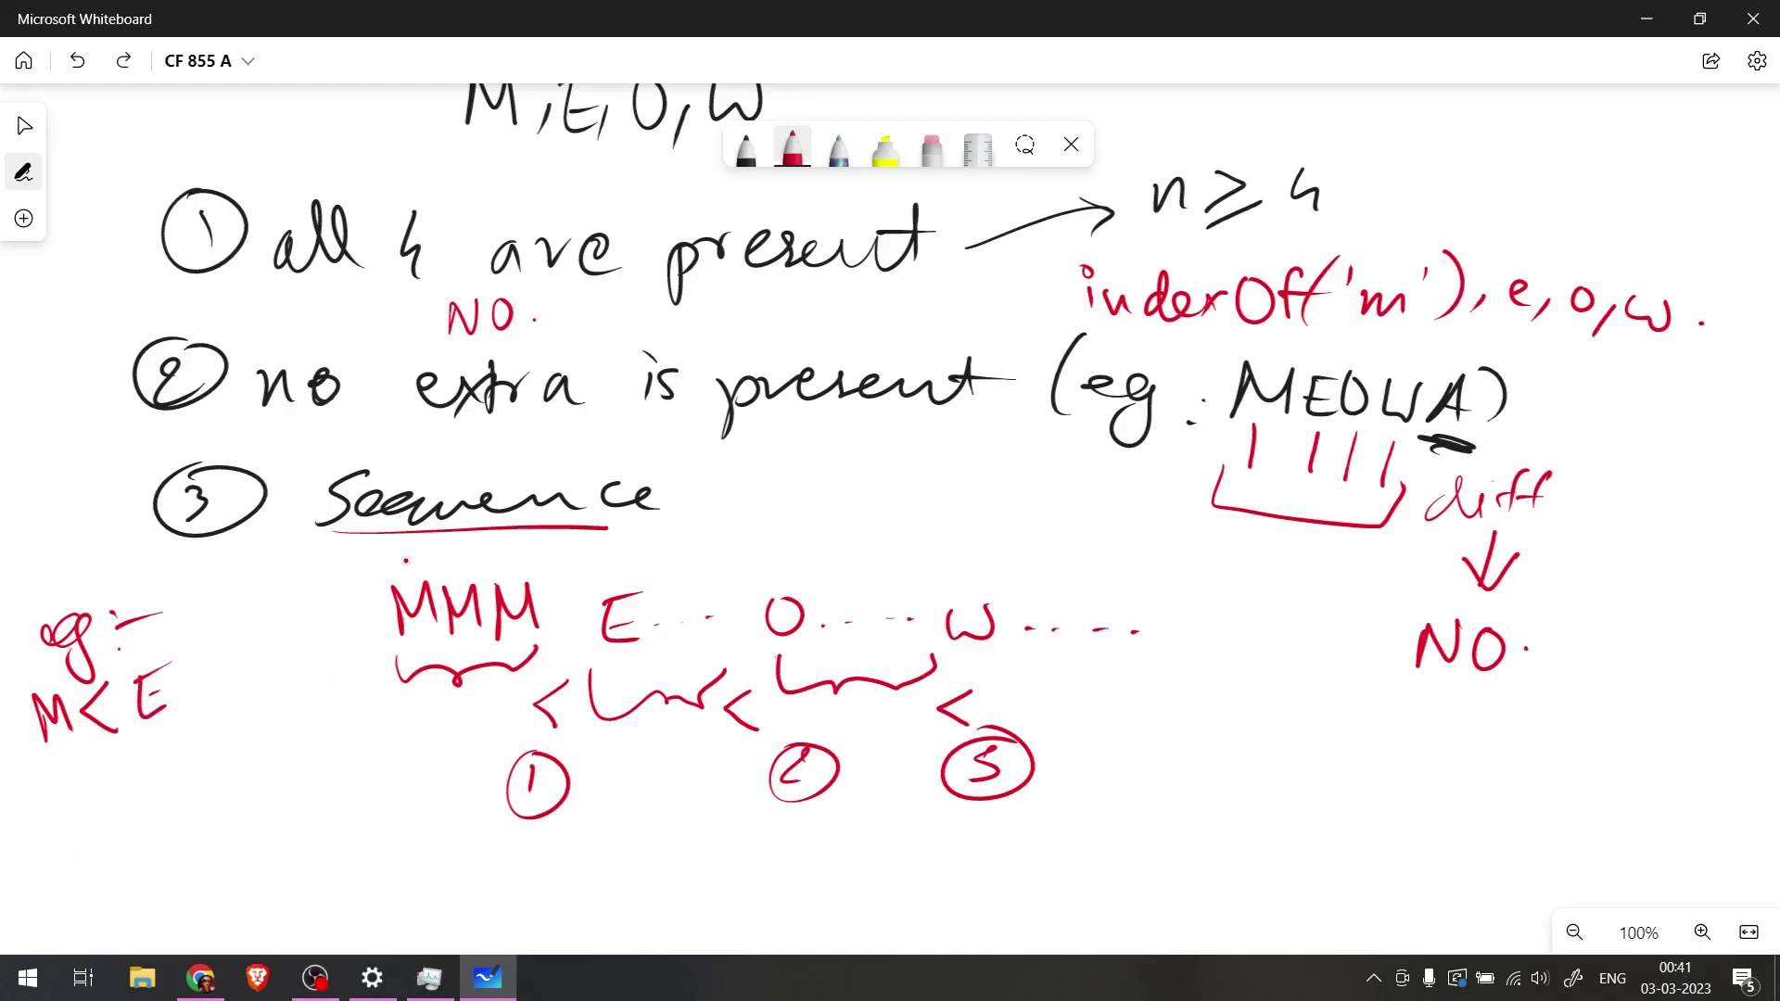
pyautogui.moveTo(406, 546); pyautogui.dragTo(405, 582)
pyautogui.moveTo(511, 552); pyautogui.dragTo(511, 571)
# Step: Write 'indexOf()' below M<E
pyautogui.moveTo(53, 806)
pyautogui.mouseDown()
pyautogui.moveTo(53, 833)
pyautogui.moveTo(94, 831)
pyautogui.mouseUp()
pyautogui.moveTo(125, 771); pyautogui.dragTo(130, 818)
pyautogui.moveTo(134, 804); pyautogui.dragTo(189, 807)
pyautogui.moveTo(187, 782)
pyautogui.mouseDown()
pyautogui.moveTo(161, 809)
pyautogui.moveTo(208, 759)
pyautogui.mouseUp()
pyautogui.moveTo(257, 738)
pyautogui.mouseDown()
pyautogui.moveTo(243, 790)
pyautogui.moveTo(285, 787)
pyautogui.mouseUp()
pyautogui.moveTo(318, 715); pyautogui.dragTo(333, 779)
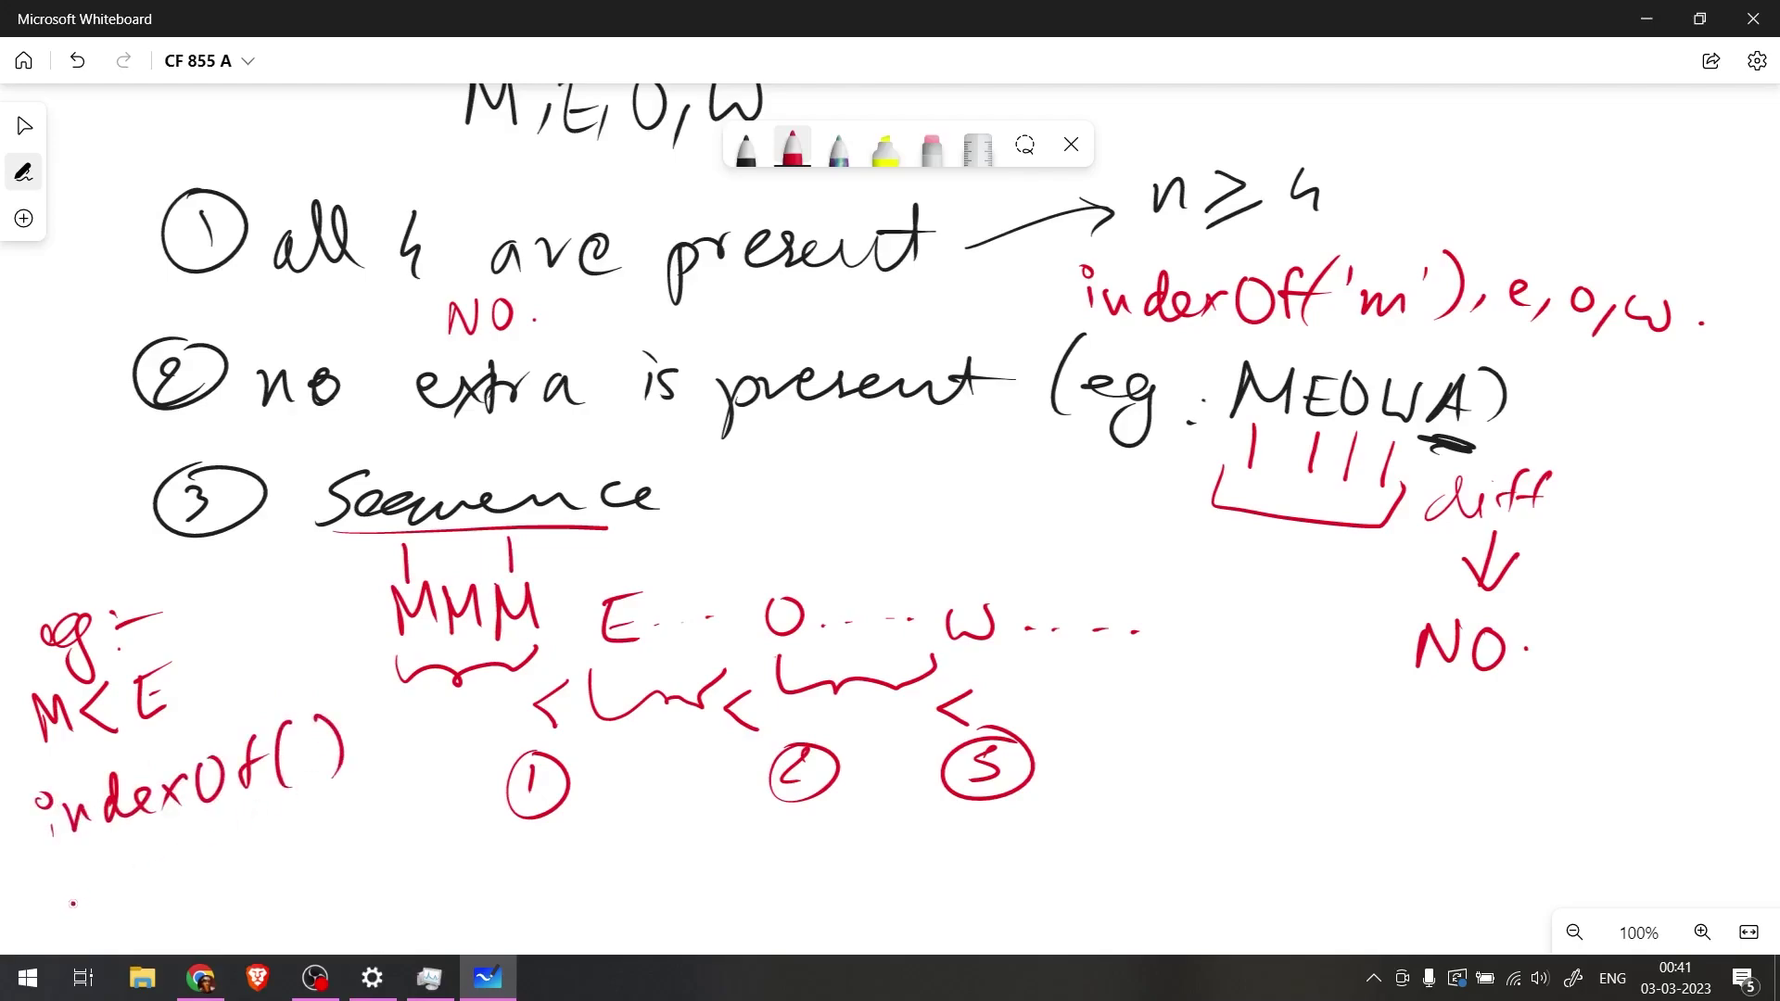
# Step: Write 'LastIndexOf(M)' below and put M inside indexOf( )
pyautogui.moveTo(52, 864)
pyautogui.mouseDown()
pyautogui.moveTo(93, 912)
pyautogui.moveTo(129, 904)
pyautogui.mouseUp()
pyautogui.moveTo(168, 842)
pyautogui.mouseDown()
pyautogui.moveTo(176, 904)
pyautogui.moveTo(217, 834)
pyautogui.moveTo(203, 898)
pyautogui.mouseUp()
pyautogui.moveTo(226, 873)
pyautogui.mouseDown()
pyautogui.moveTo(255, 889)
pyautogui.moveTo(298, 821)
pyautogui.moveTo(340, 862)
pyautogui.mouseUp()
pyautogui.moveTo(364, 813); pyautogui.dragTo(378, 857)
pyautogui.moveTo(434, 788)
pyautogui.mouseDown()
pyautogui.moveTo(424, 842)
pyautogui.moveTo(475, 838)
pyautogui.mouseUp()
pyautogui.click(301, 752)
pyautogui.moveTo(294, 778); pyautogui.dragTo(321, 776)
pyautogui.moveTo(432, 841)
pyautogui.mouseDown()
pyautogui.moveTo(437, 798)
pyautogui.moveTo(500, 889)
pyautogui.moveTo(589, 890)
pyautogui.moveTo(624, 843)
pyautogui.moveTo(656, 884)
pyautogui.mouseUp()
# Step: Complete 'LastIndexOf(M) < indexOf(E)' and annotate beneath indexOf(M)
pyautogui.moveTo(659, 865)
pyautogui.mouseDown()
pyautogui.moveTo(679, 890)
pyautogui.moveTo(692, 853)
pyautogui.moveTo(716, 890)
pyautogui.mouseUp()
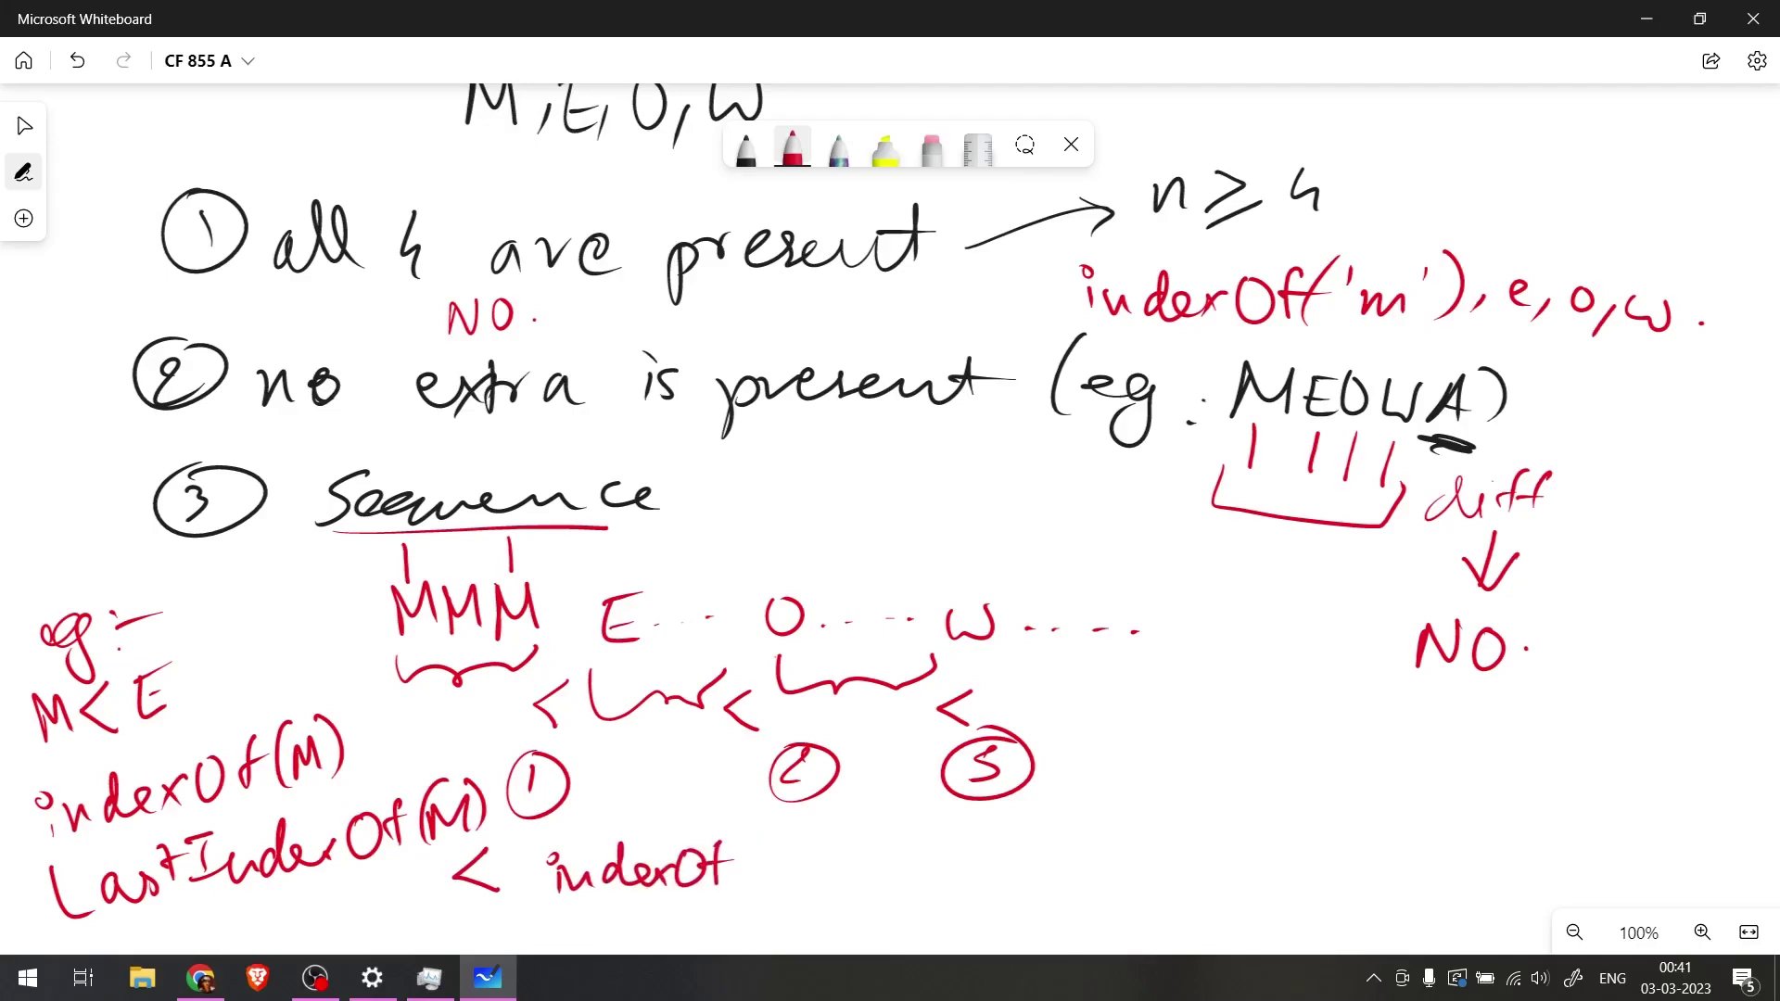
pyautogui.moveTo(749, 832); pyautogui.dragTo(745, 893)
pyautogui.moveTo(791, 839)
pyautogui.mouseDown()
pyautogui.moveTo(780, 887)
pyautogui.moveTo(812, 890)
pyautogui.mouseUp()
pyautogui.click(866, 871)
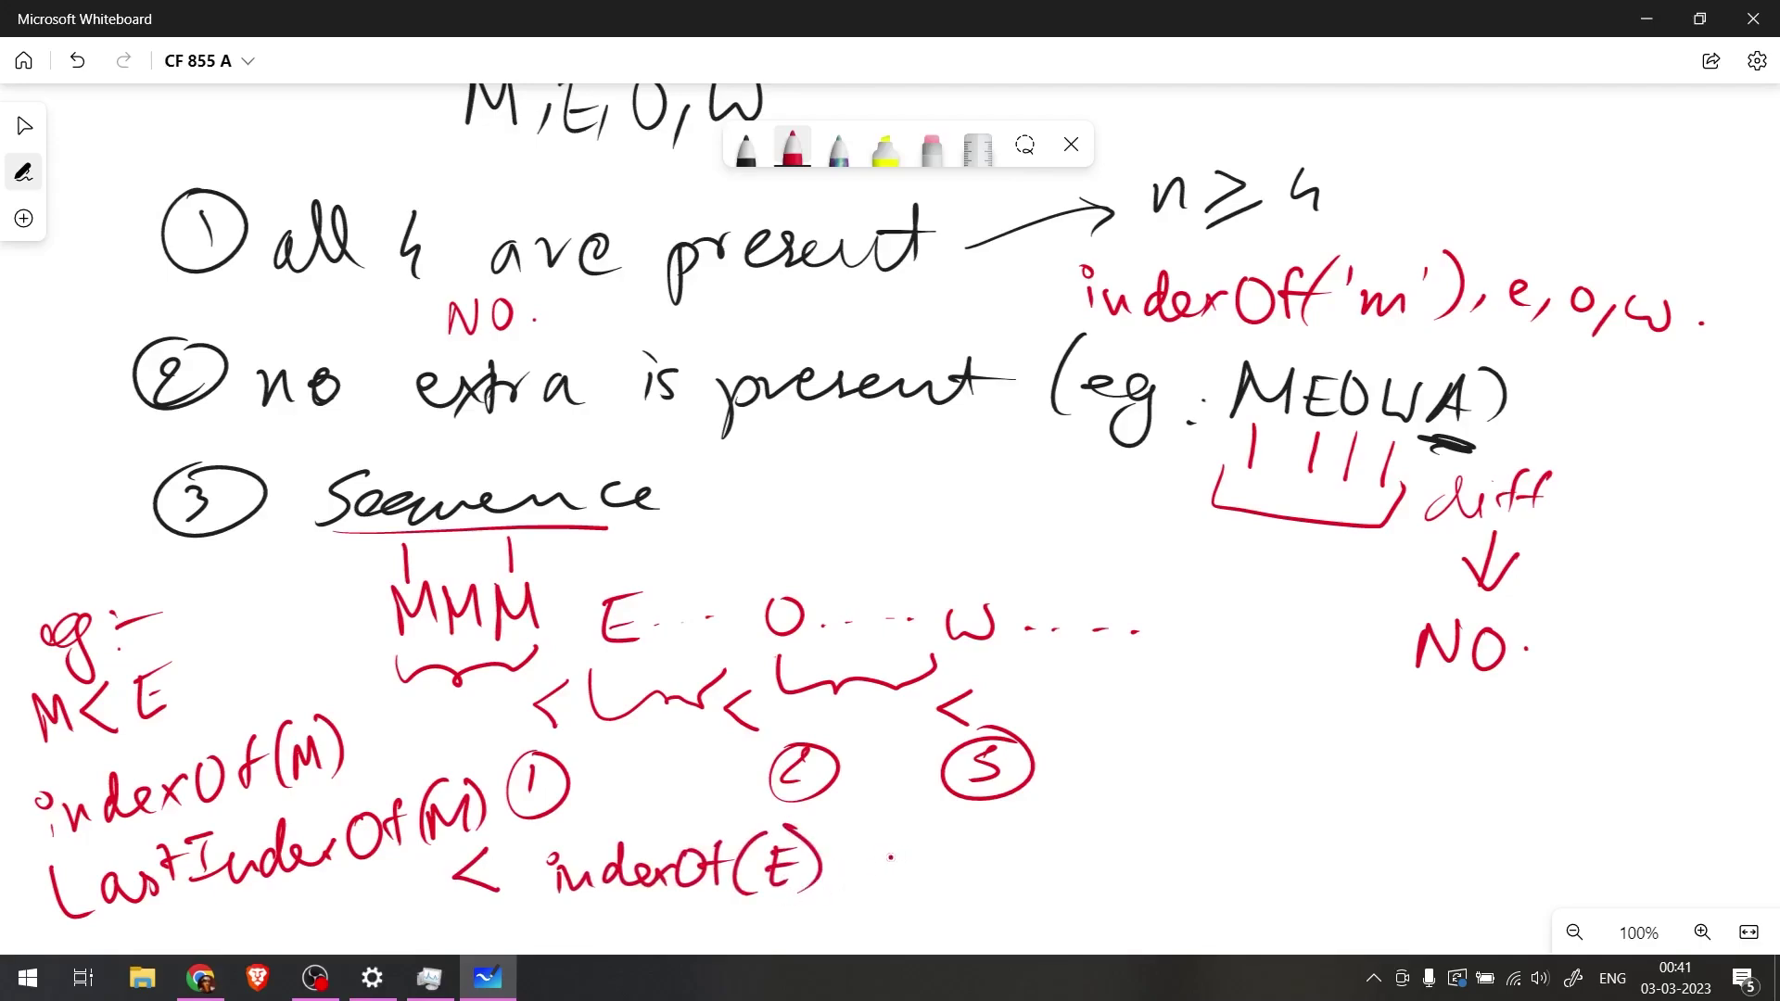
pyautogui.moveTo(285, 784); pyautogui.dragTo(351, 820)
# Step: Open the accepted Codeforces submission in a new Chrome tab
pyautogui.click(200, 978)
pyautogui.scroll(-3, 1112, 500)
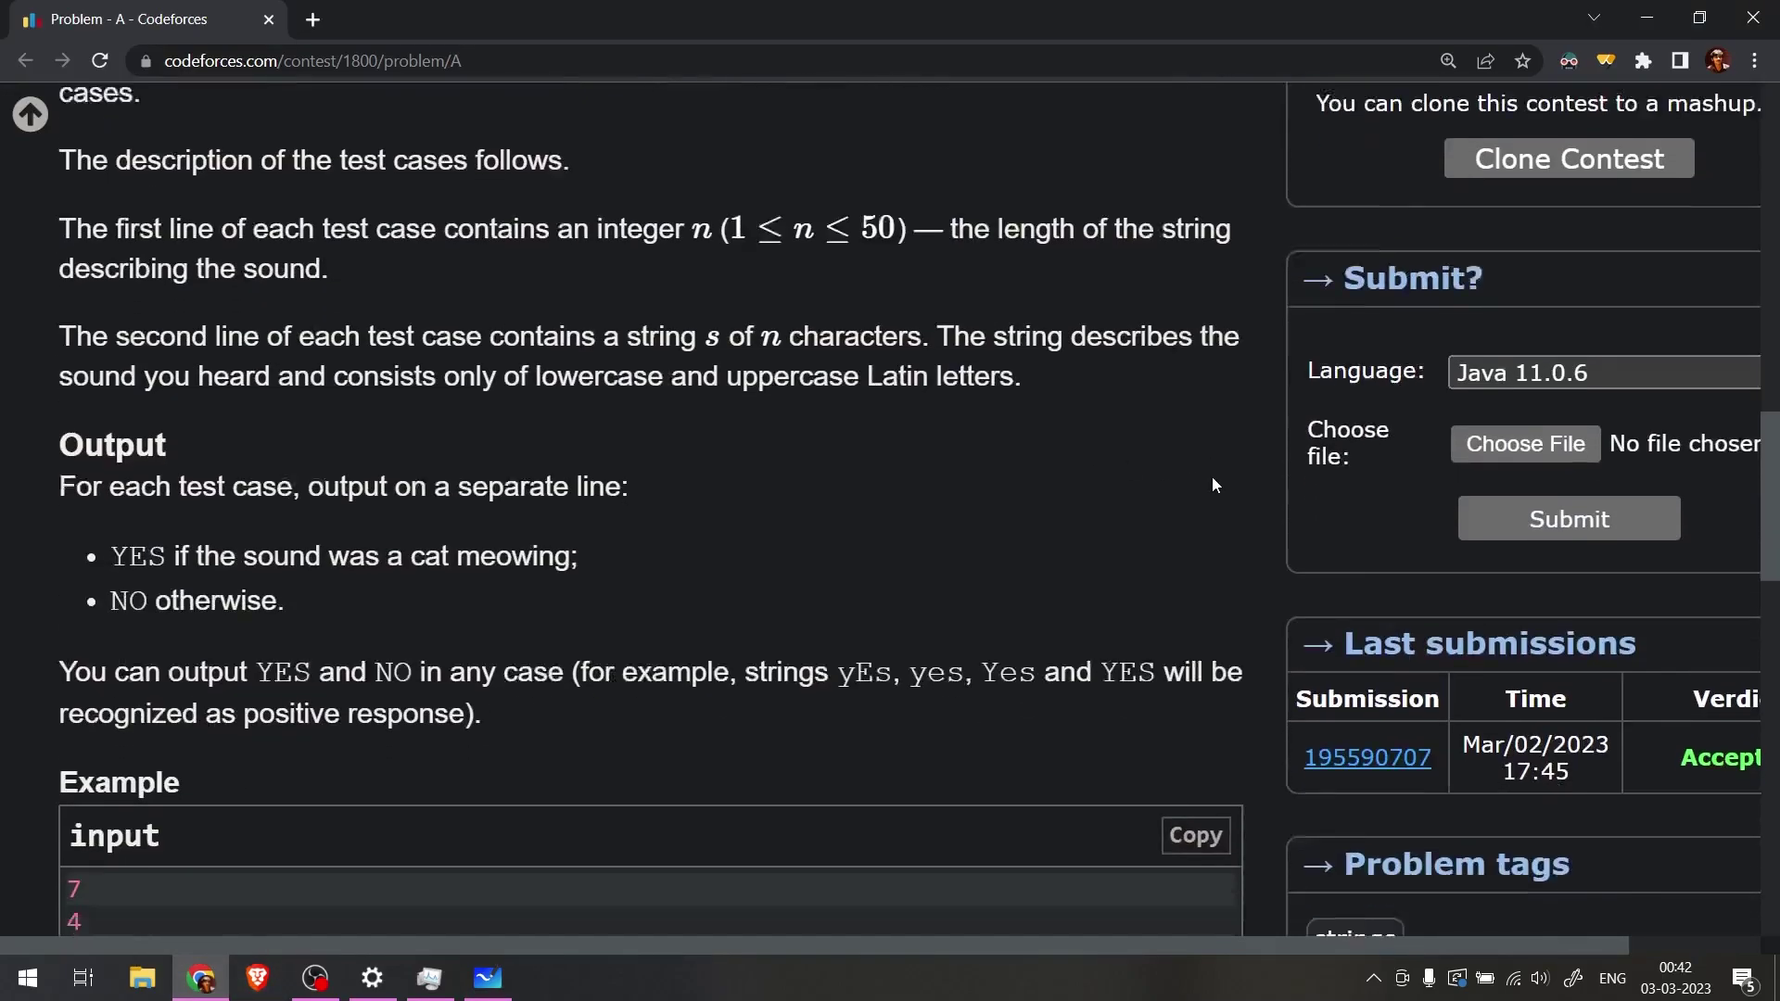
pyautogui.scroll(-2, 1265, 445)
pyautogui.rightClick(1373, 459)
pyautogui.click(1404, 479)
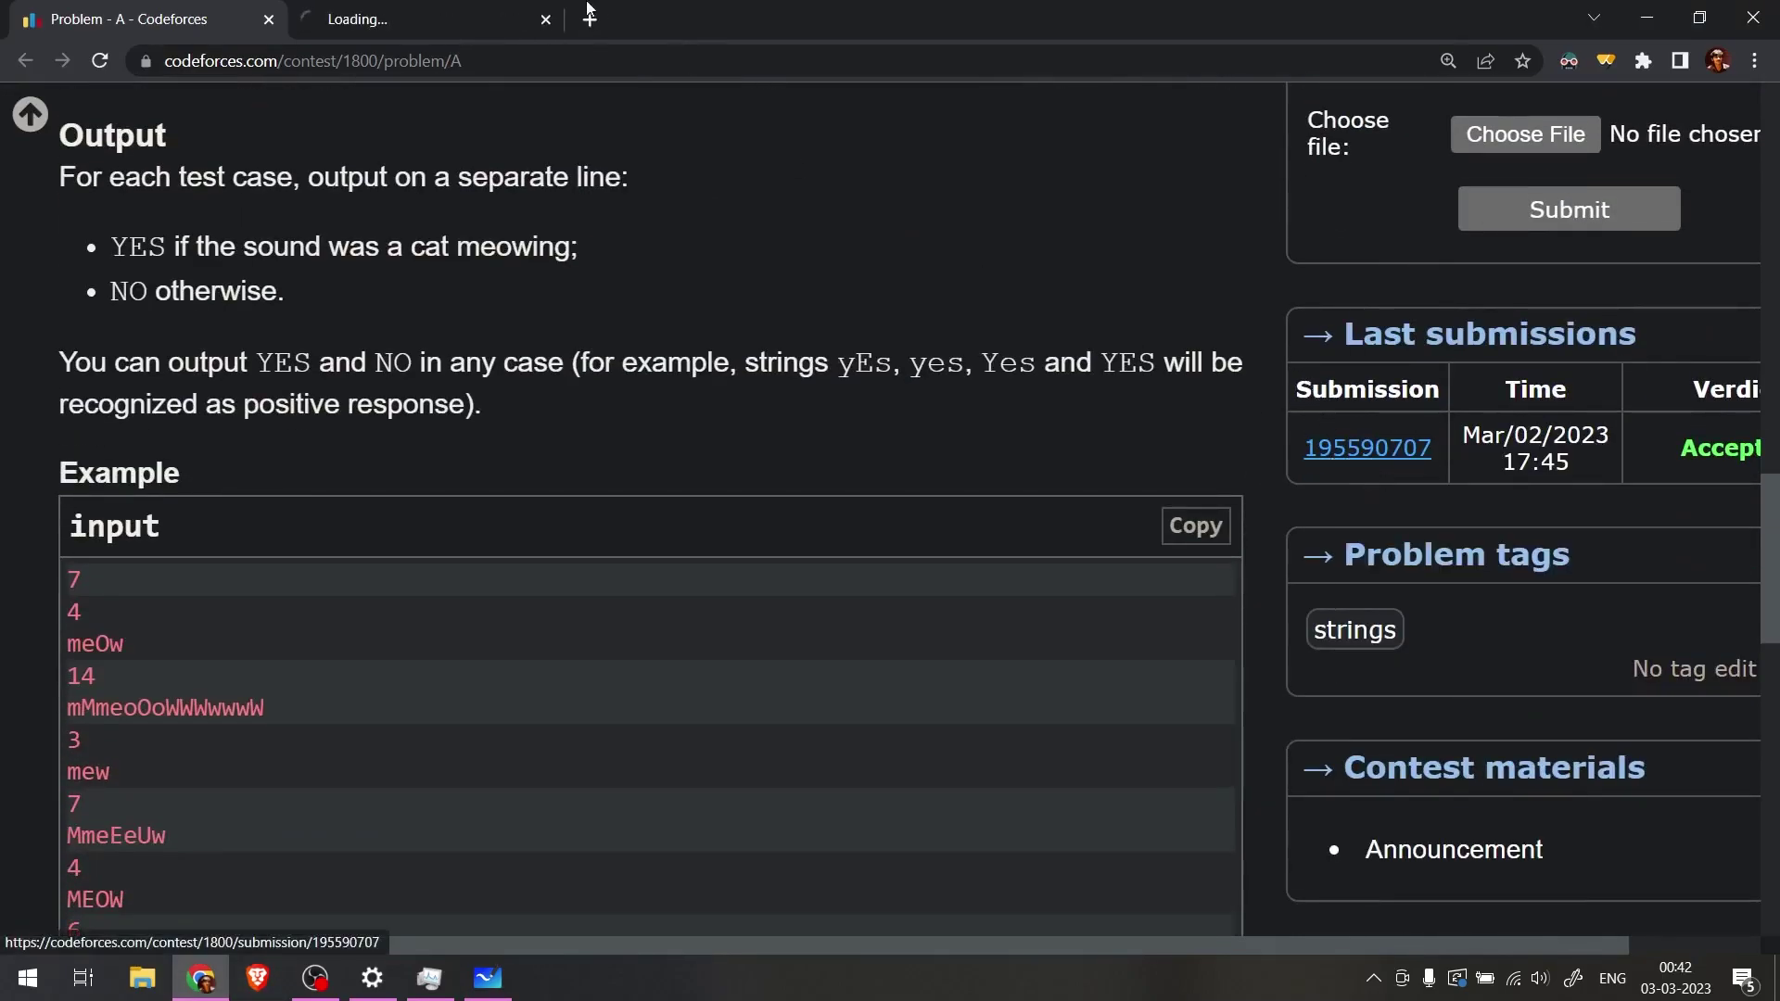
pyautogui.click(477, 20)
pyautogui.scroll(-5, 573, 434)
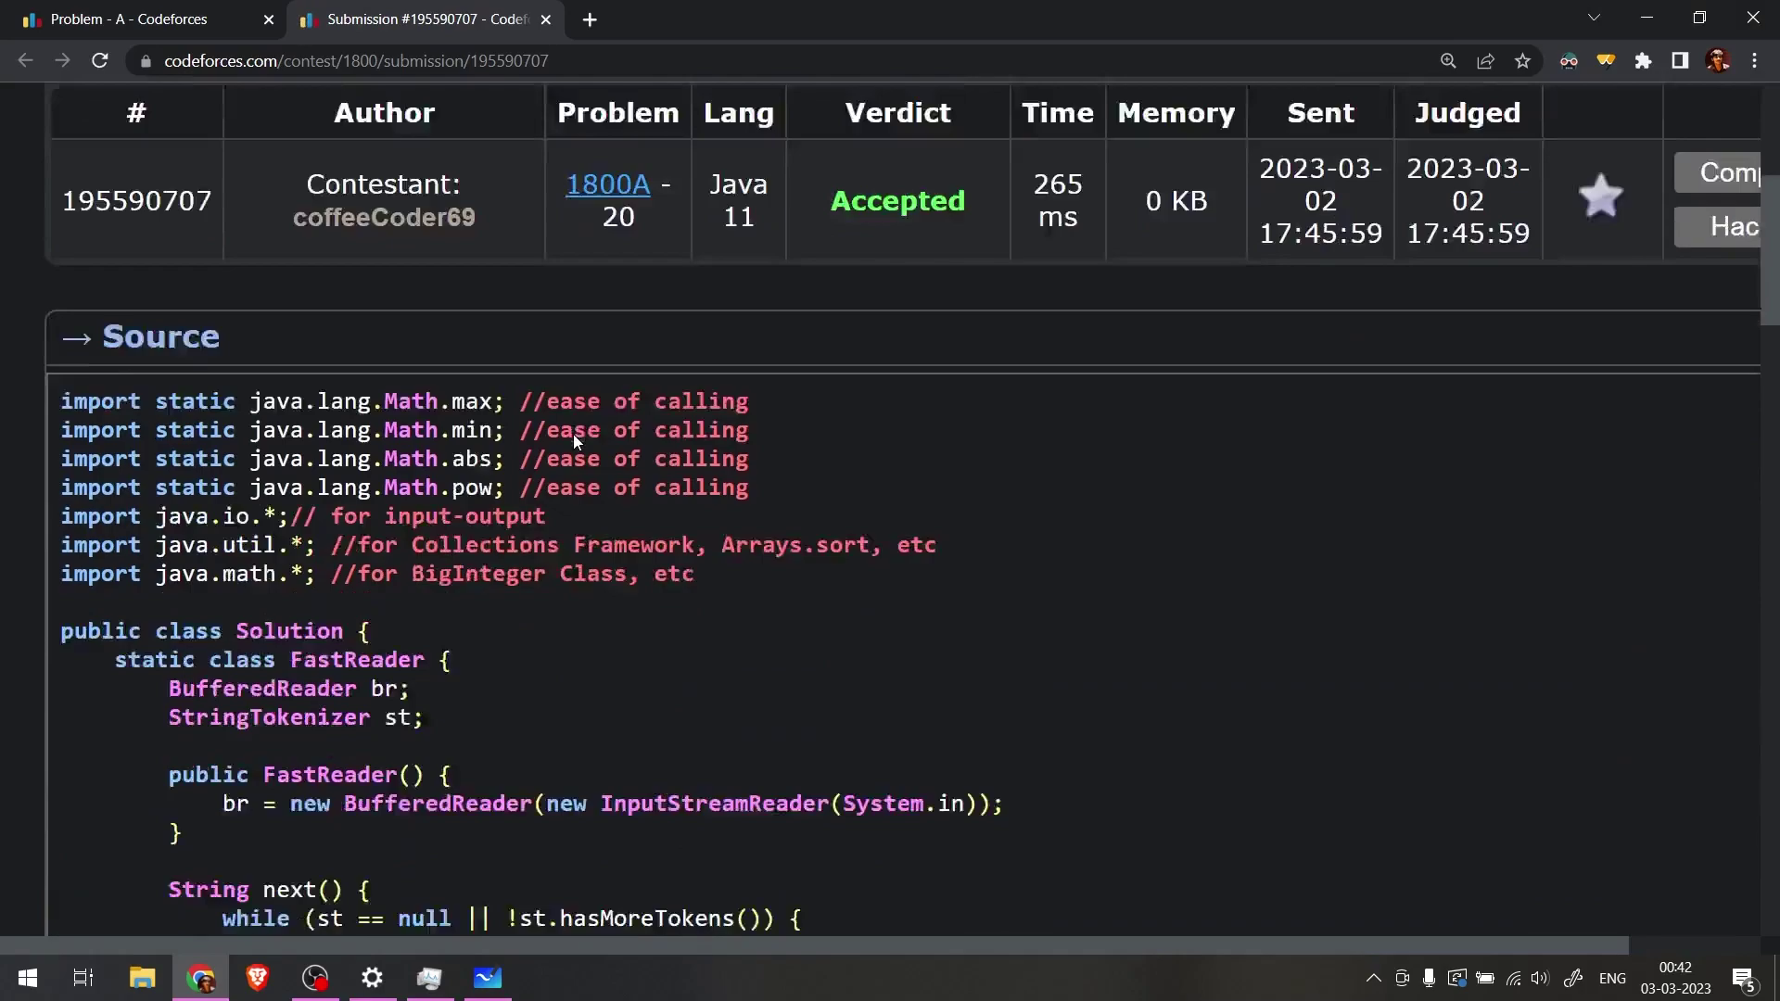
pyautogui.scroll(-8, 573, 432)
pyautogui.scroll(-8, 578, 432)
pyautogui.scroll(-5, 580, 429)
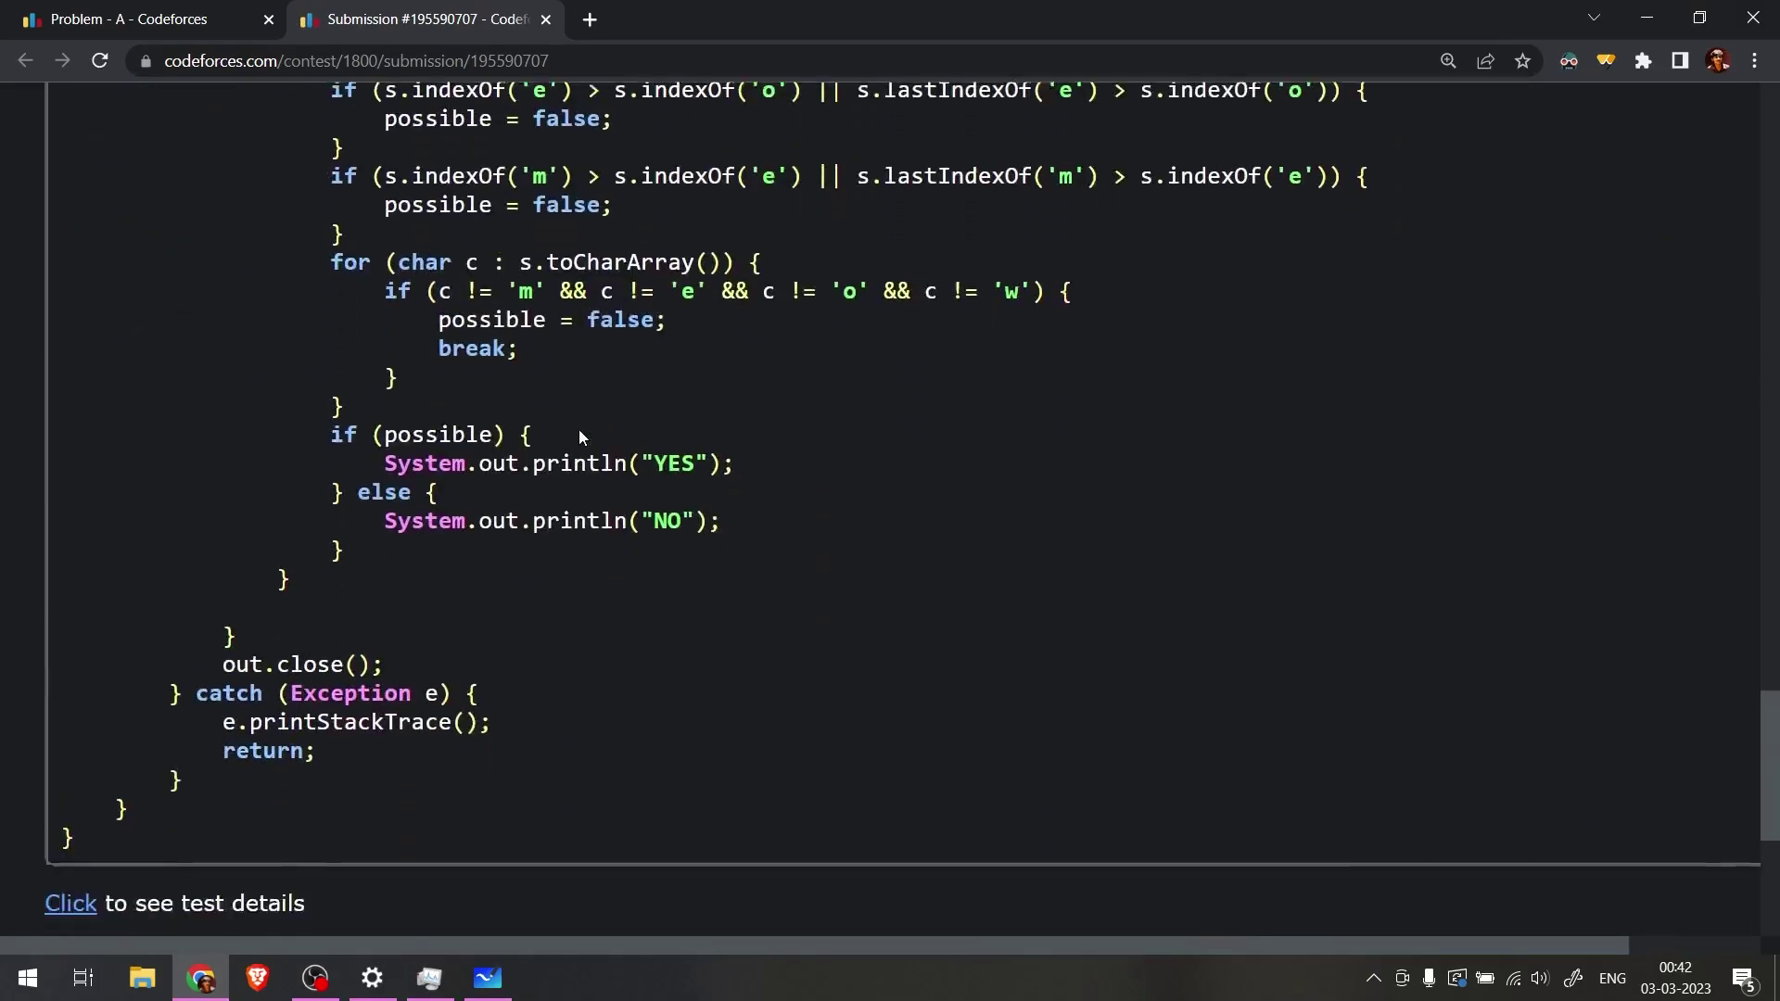
pyautogui.scroll(3, 578, 430)
pyautogui.scroll(-1, 579, 429)
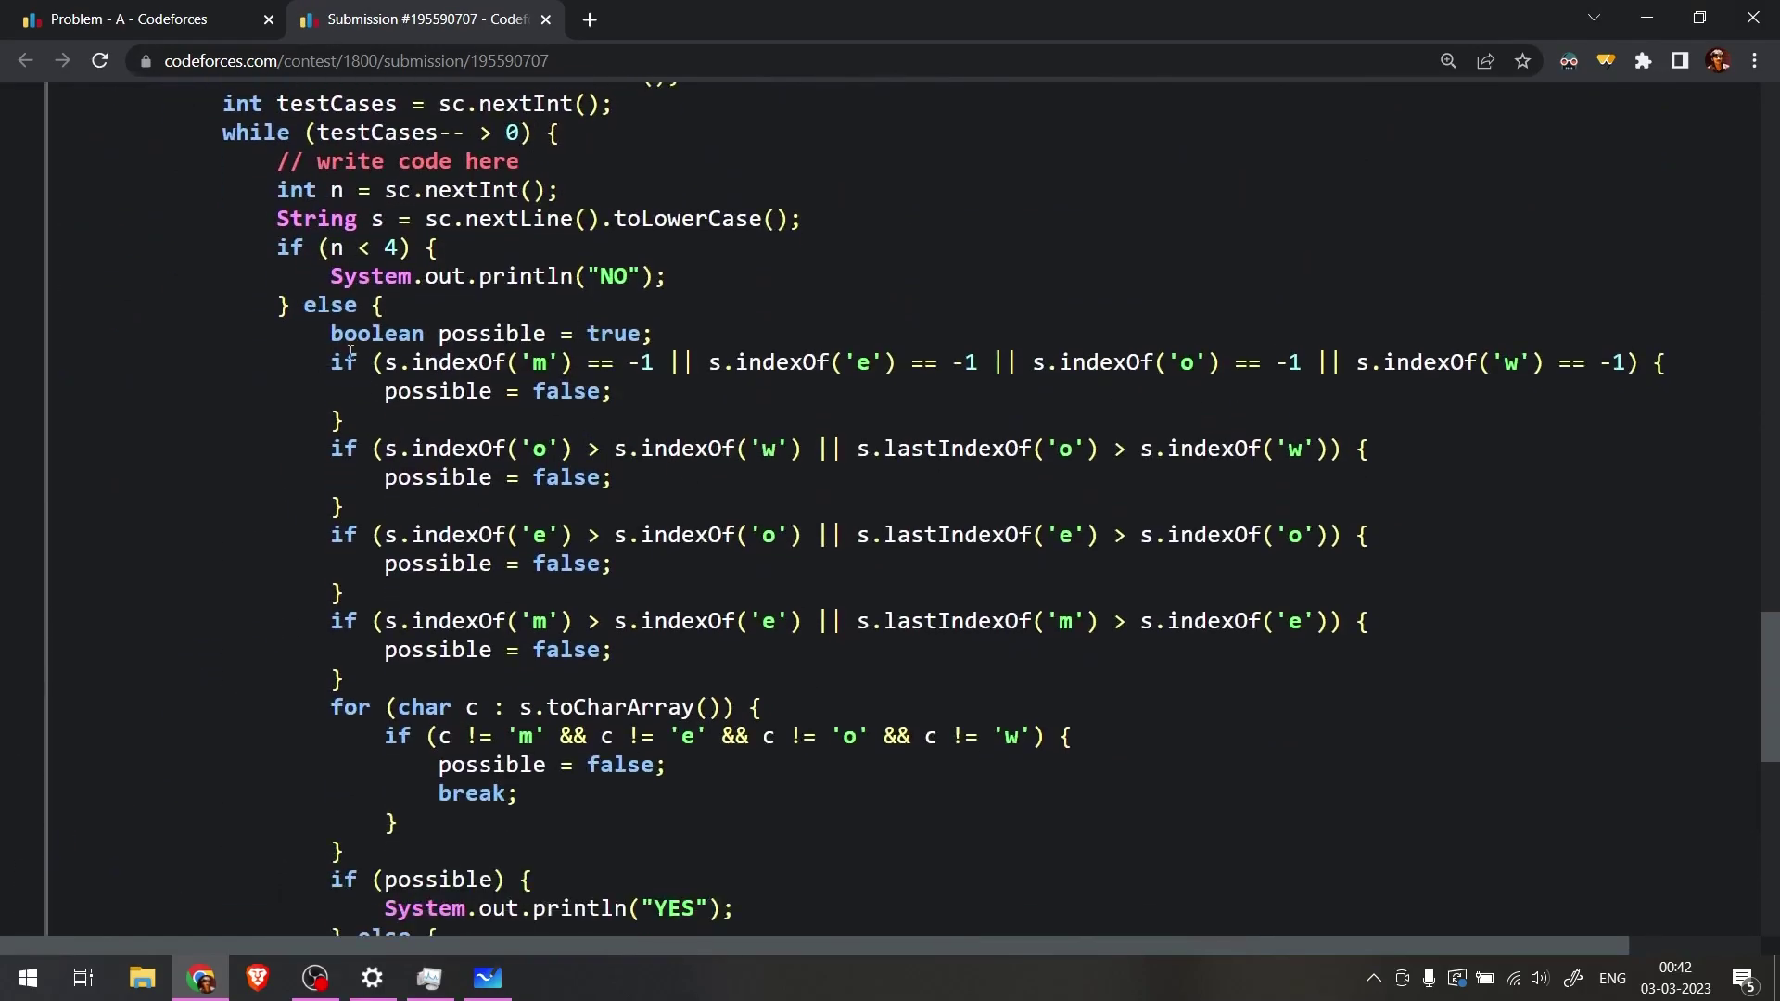
# Step: Highlight the all-four-letters check and the three letter-order if-blocks
pyautogui.moveTo(334, 361)
pyautogui.mouseDown()
pyautogui.moveTo(1552, 359)
pyautogui.moveTo(1585, 396)
pyautogui.mouseUp()
pyautogui.click(1585, 396)
pyautogui.scroll(-1, 833, 395)
pyautogui.scroll(-1, 831, 395)
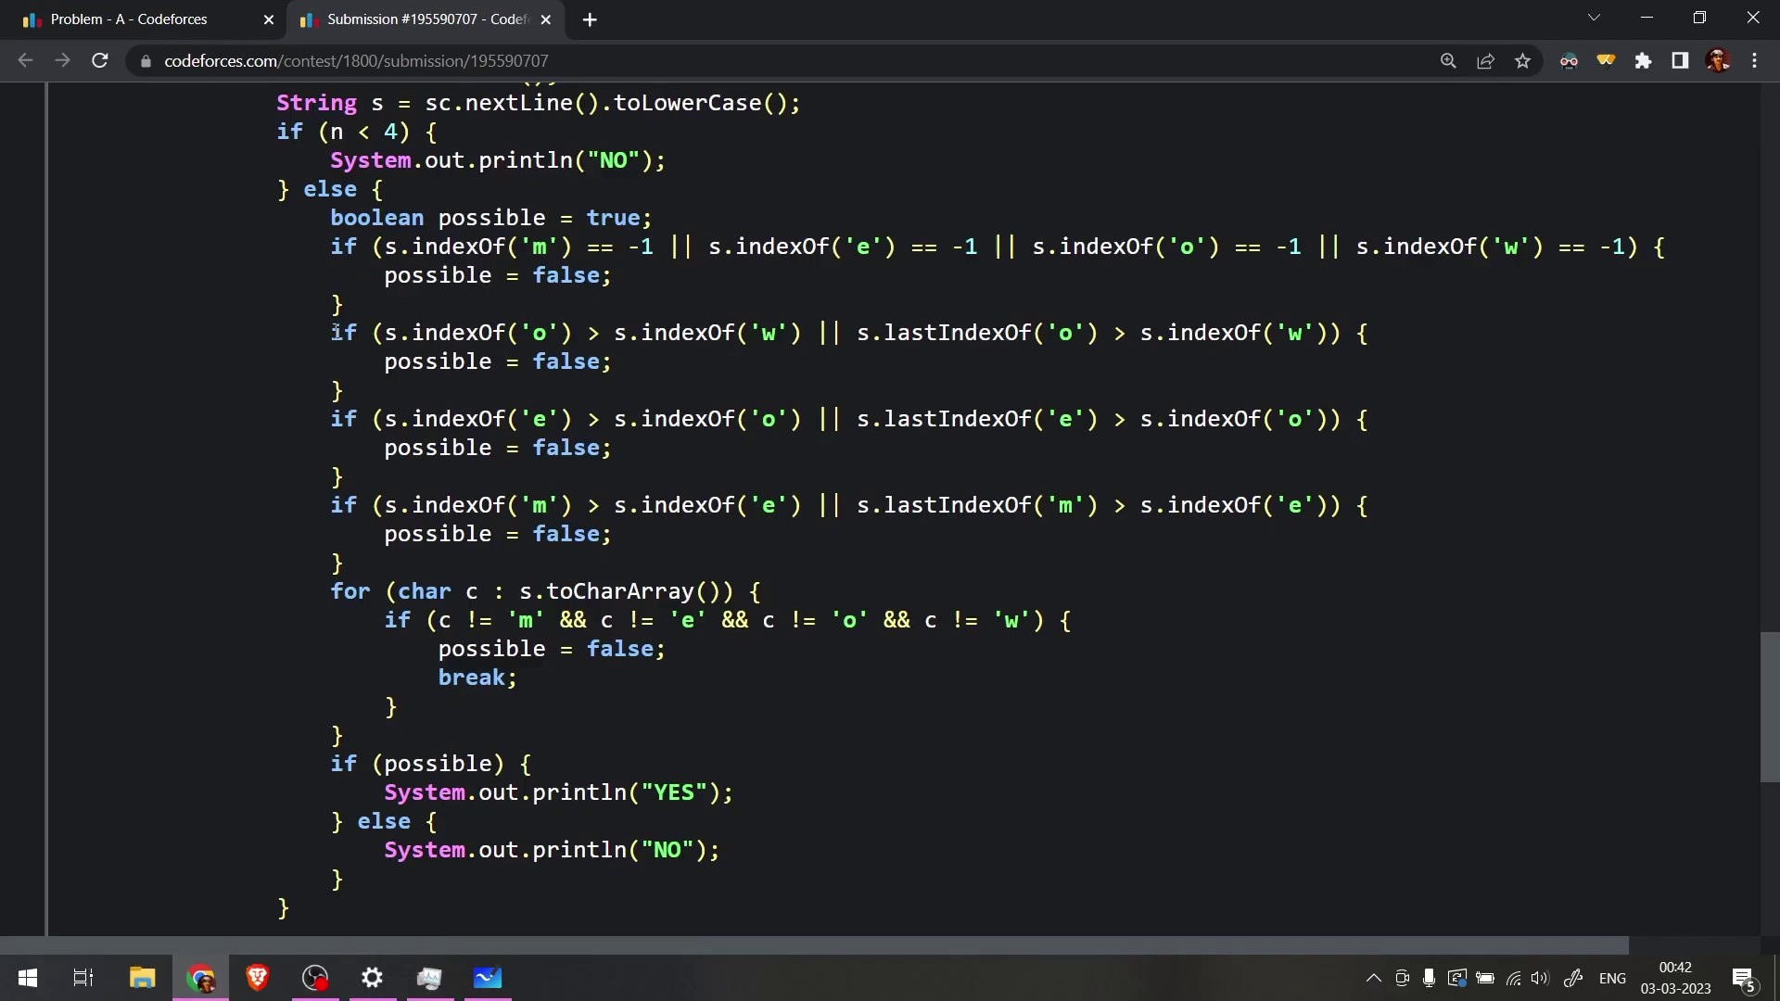
pyautogui.moveTo(335, 333); pyautogui.dragTo(438, 559)
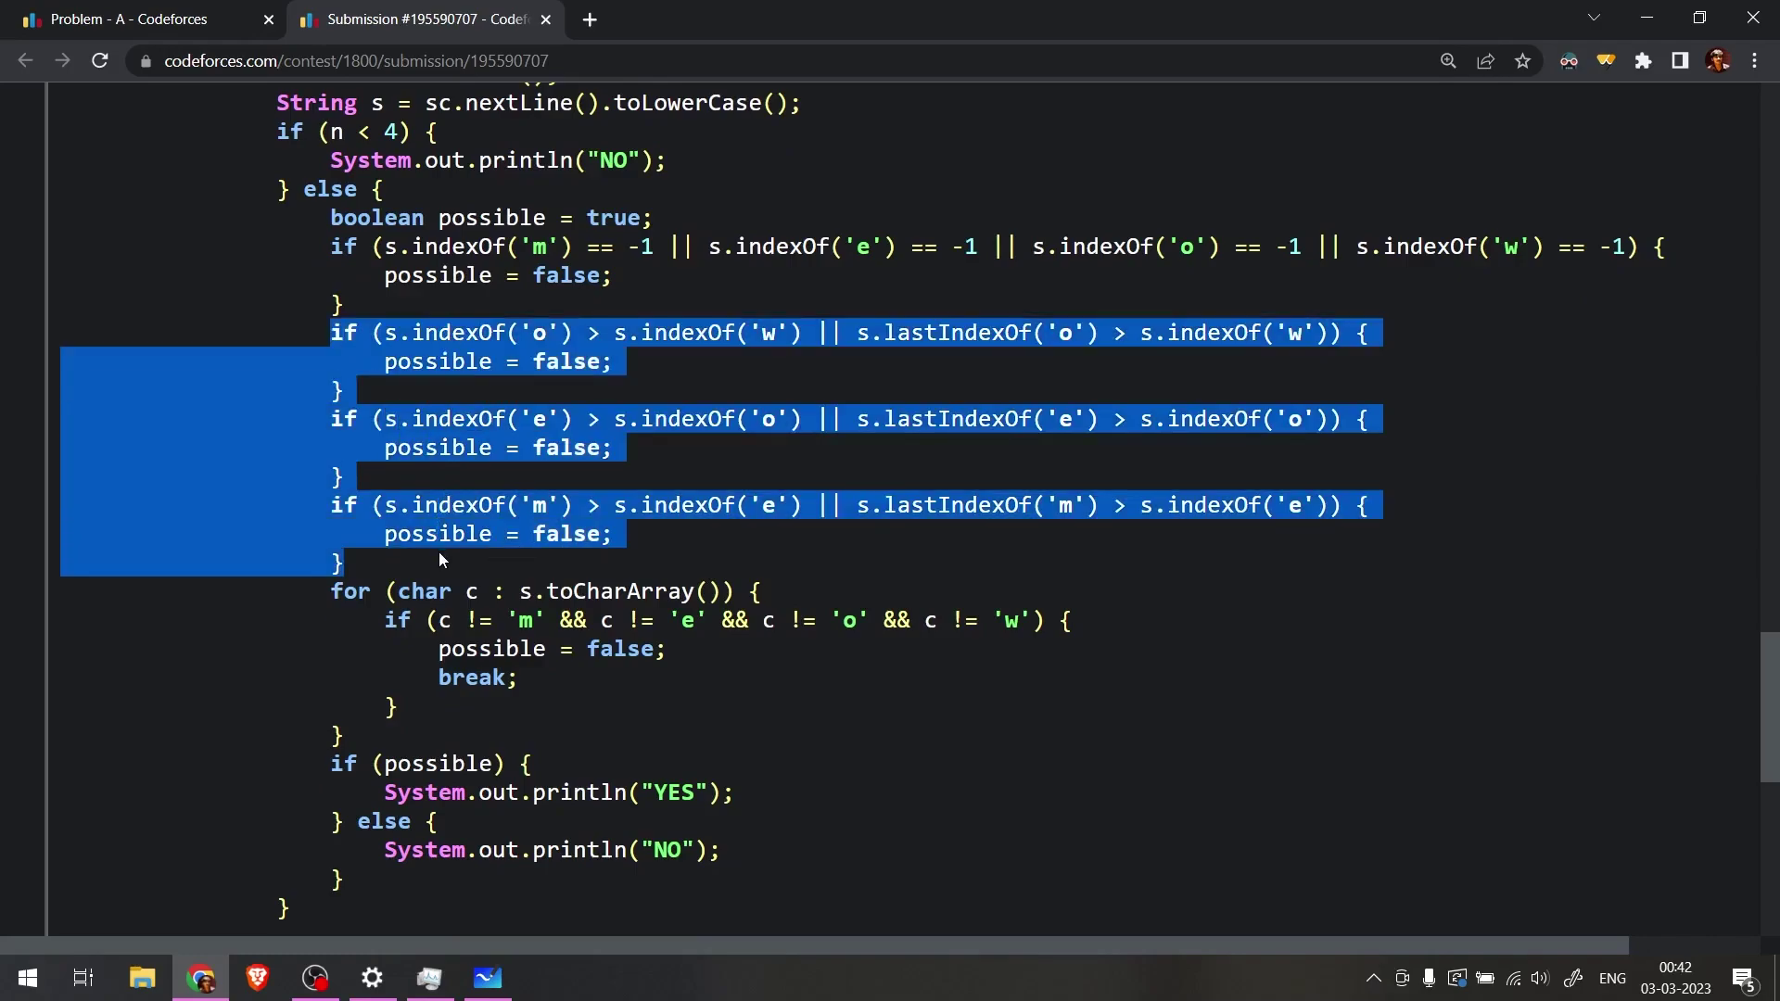
pyautogui.click(577, 272)
# Step: Highlight the o-before-w, e-before-o, and m-before-e indexOf/lastIndexOf comparisons
pyautogui.moveTo(373, 332); pyautogui.dragTo(806, 332)
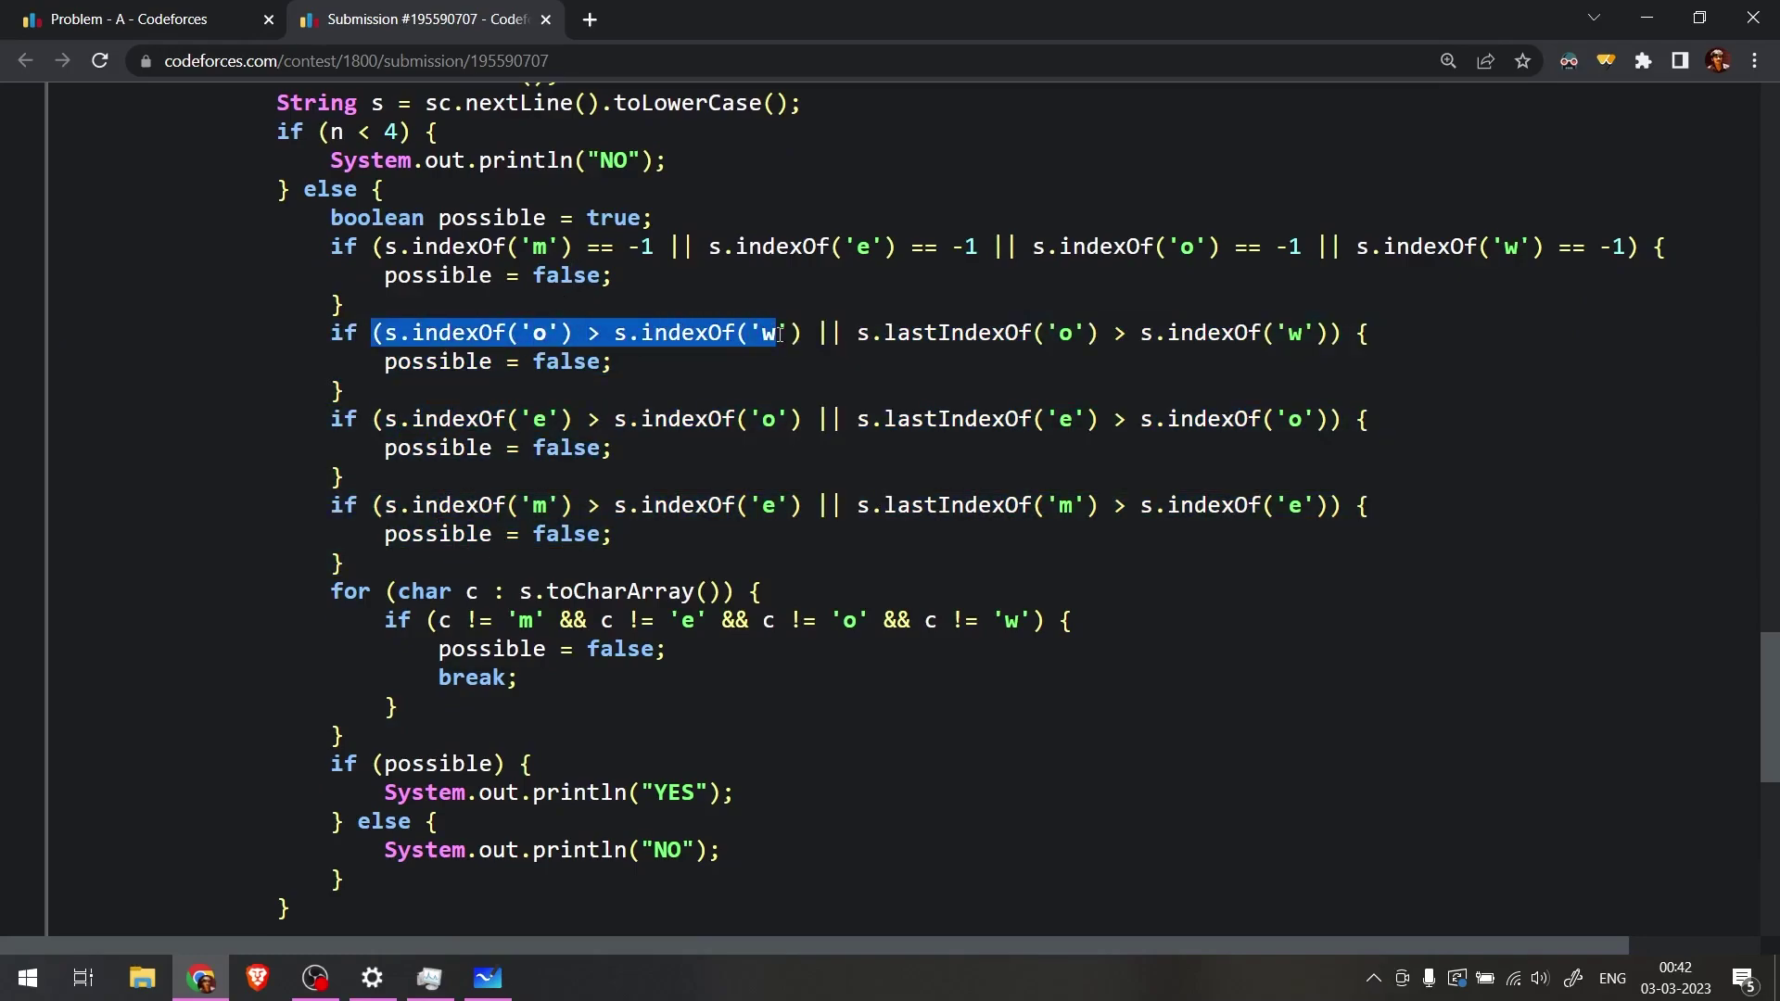
pyautogui.moveTo(374, 419); pyautogui.dragTo(805, 419)
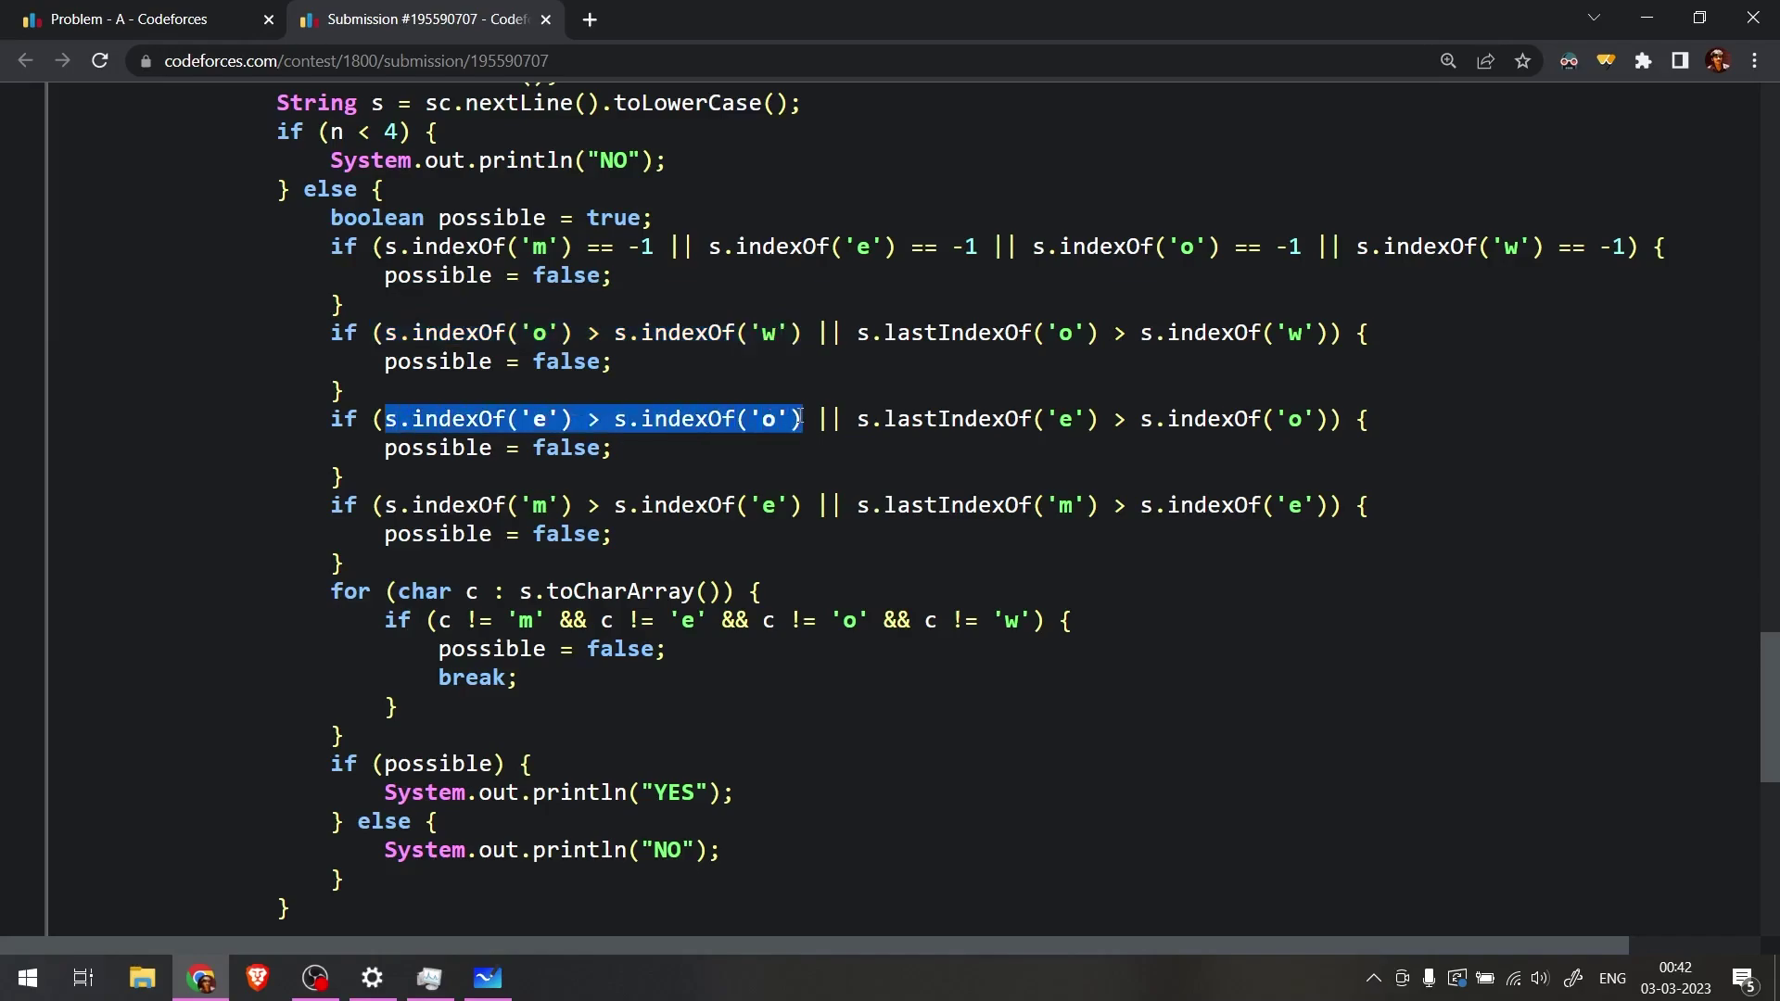
pyautogui.click(485, 501)
pyautogui.moveTo(376, 504); pyautogui.dragTo(842, 505)
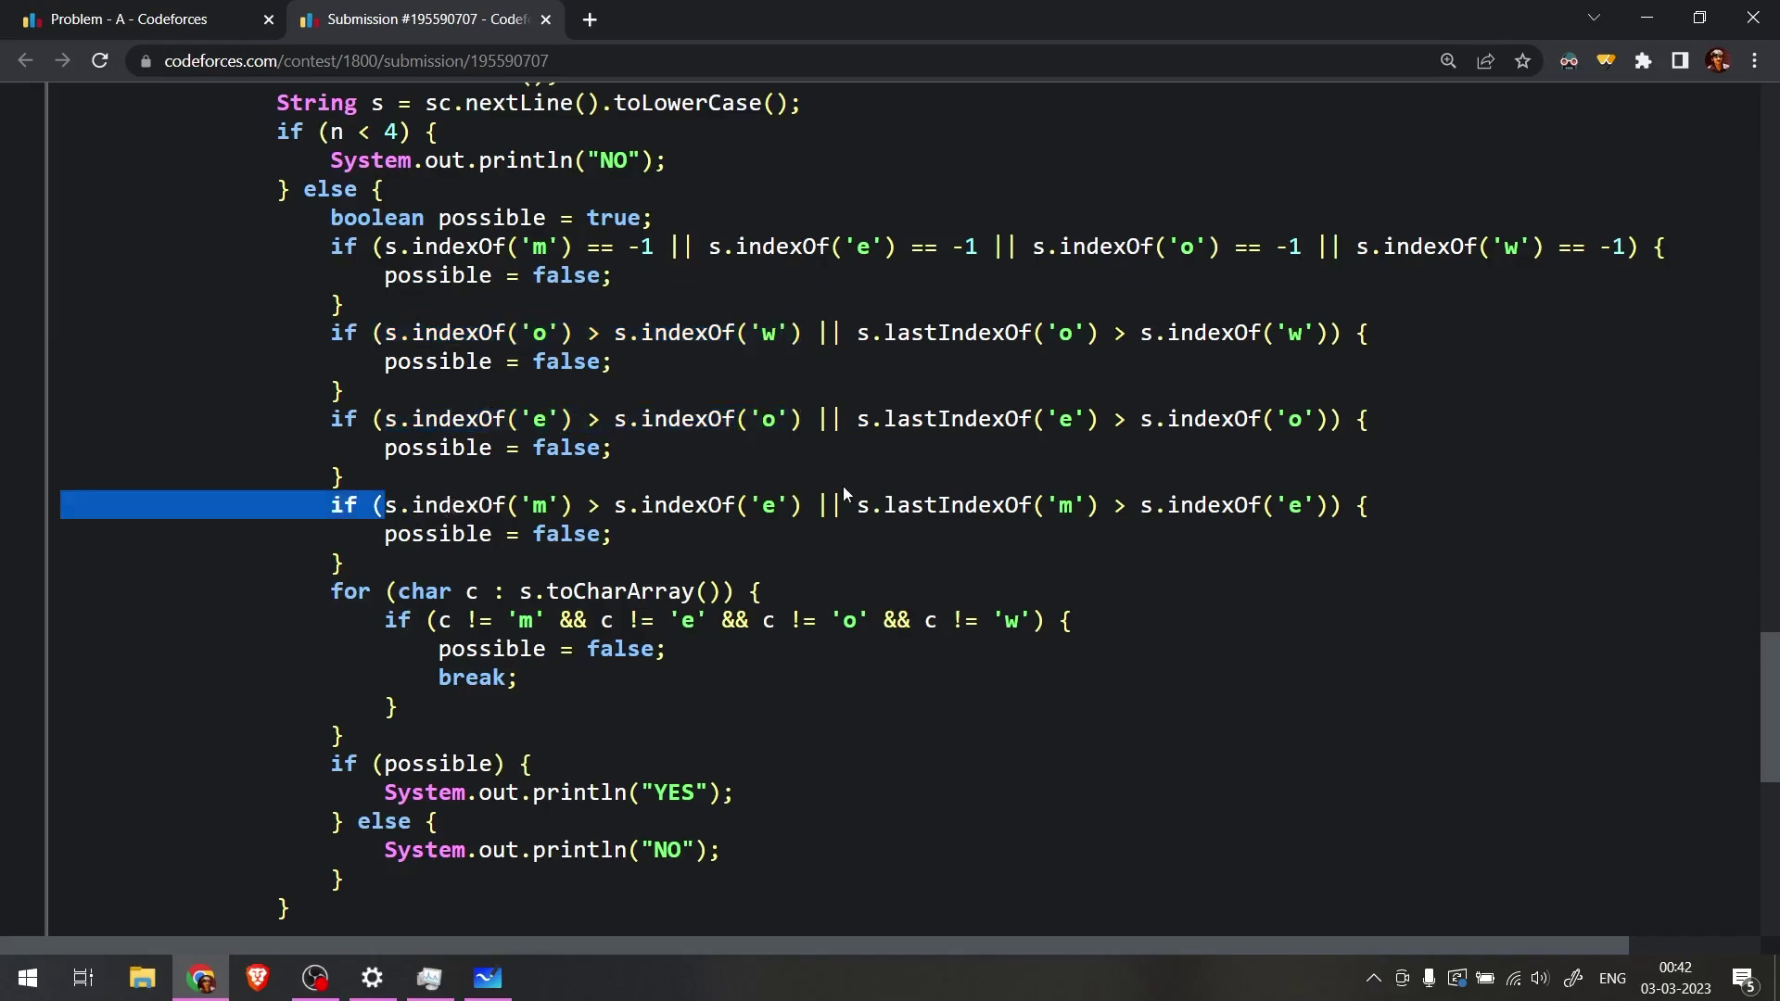
pyautogui.click(795, 505)
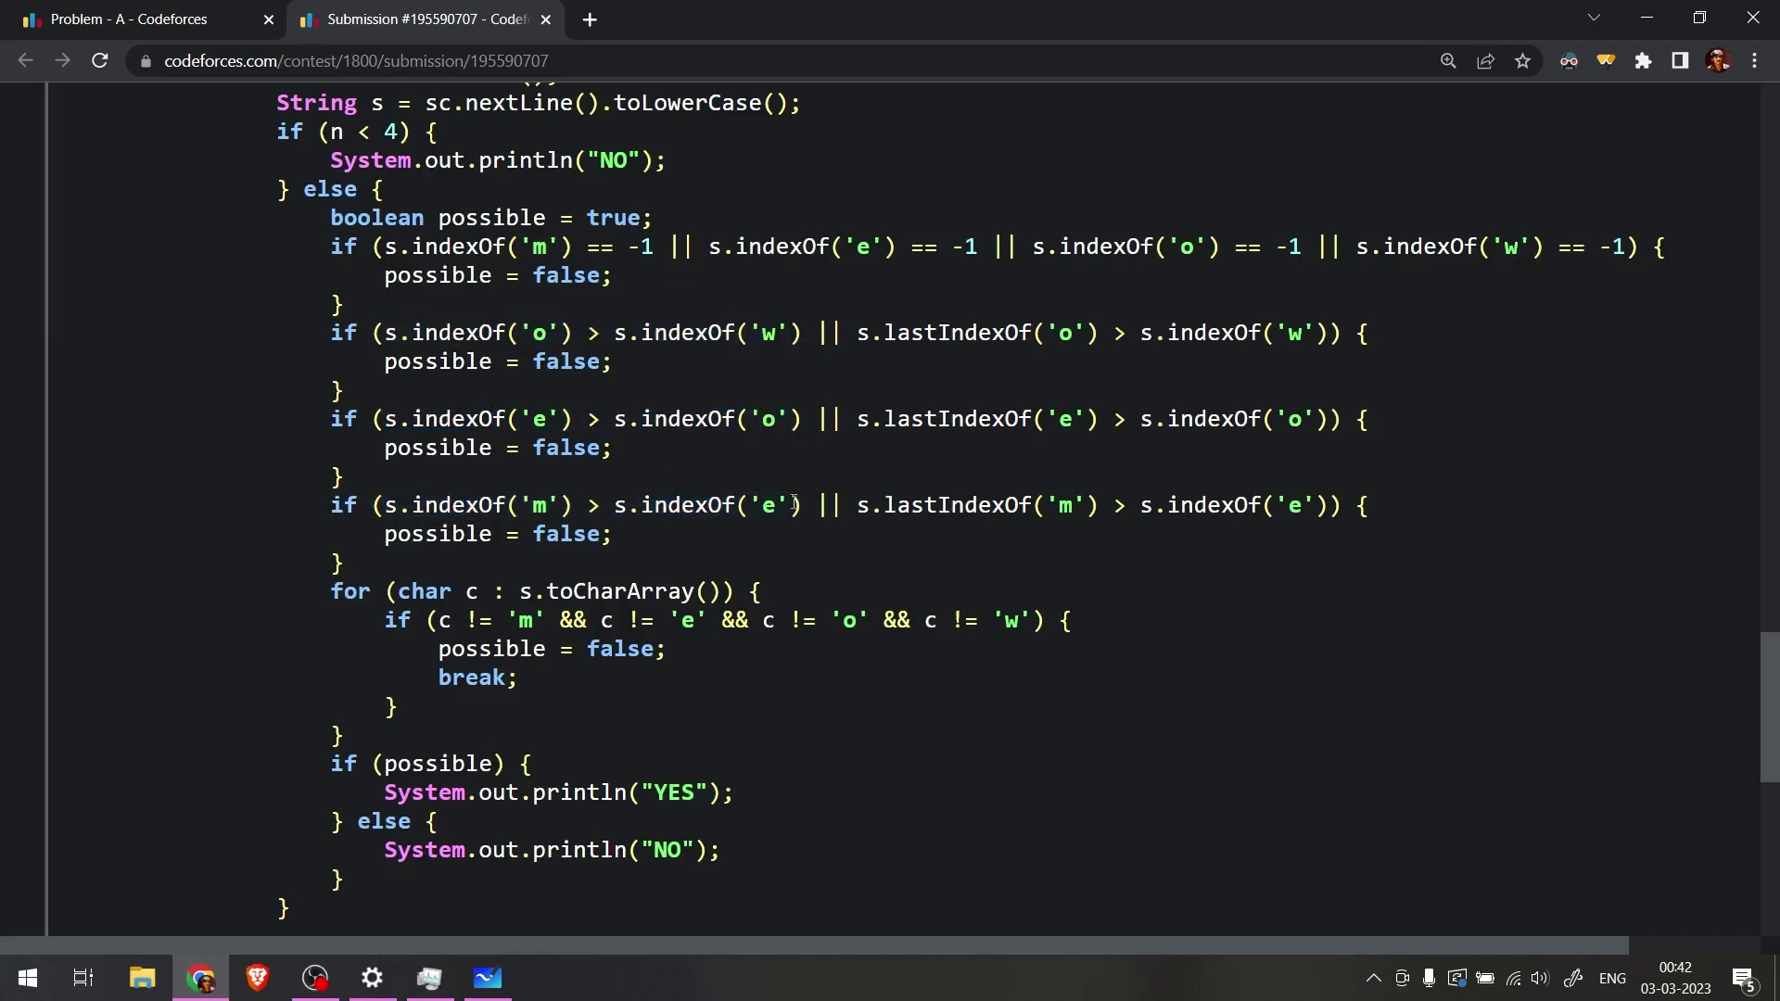
pyautogui.doubleClick(585, 505)
# Step: Highlight the line setting 'possible' to false
pyautogui.moveTo(387, 534); pyautogui.dragTo(667, 530)
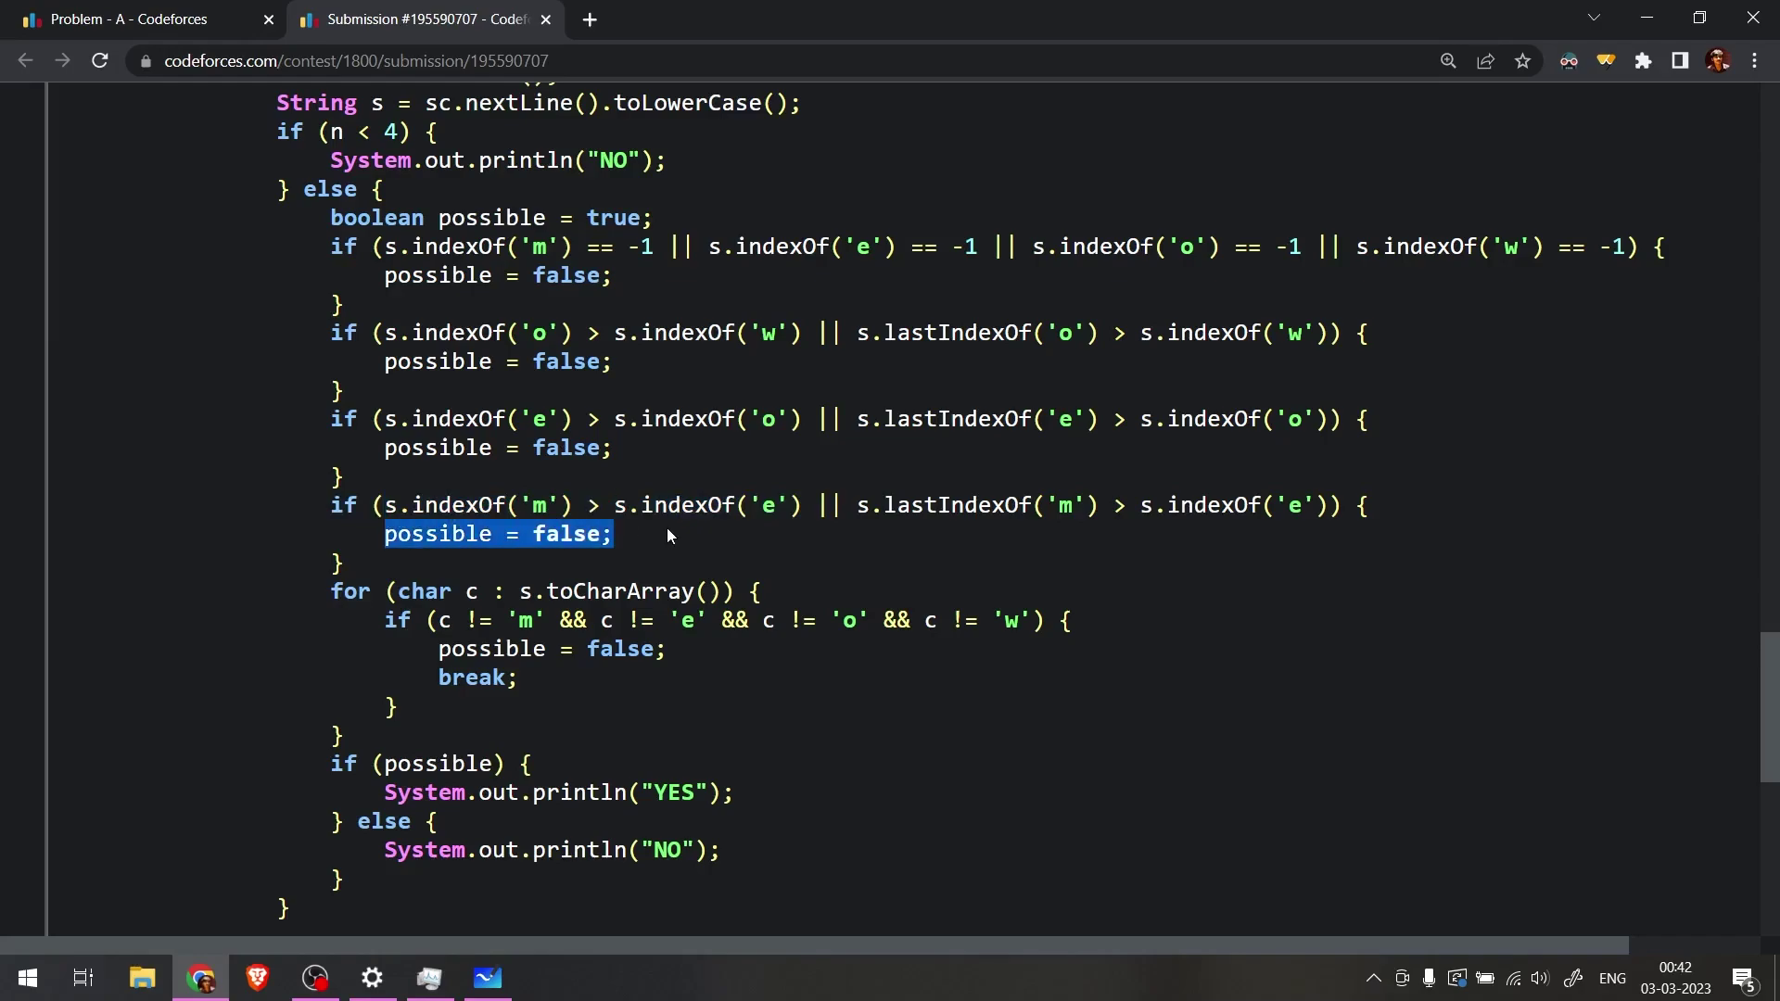
pyautogui.click(419, 535)
pyautogui.doubleClick(418, 534)
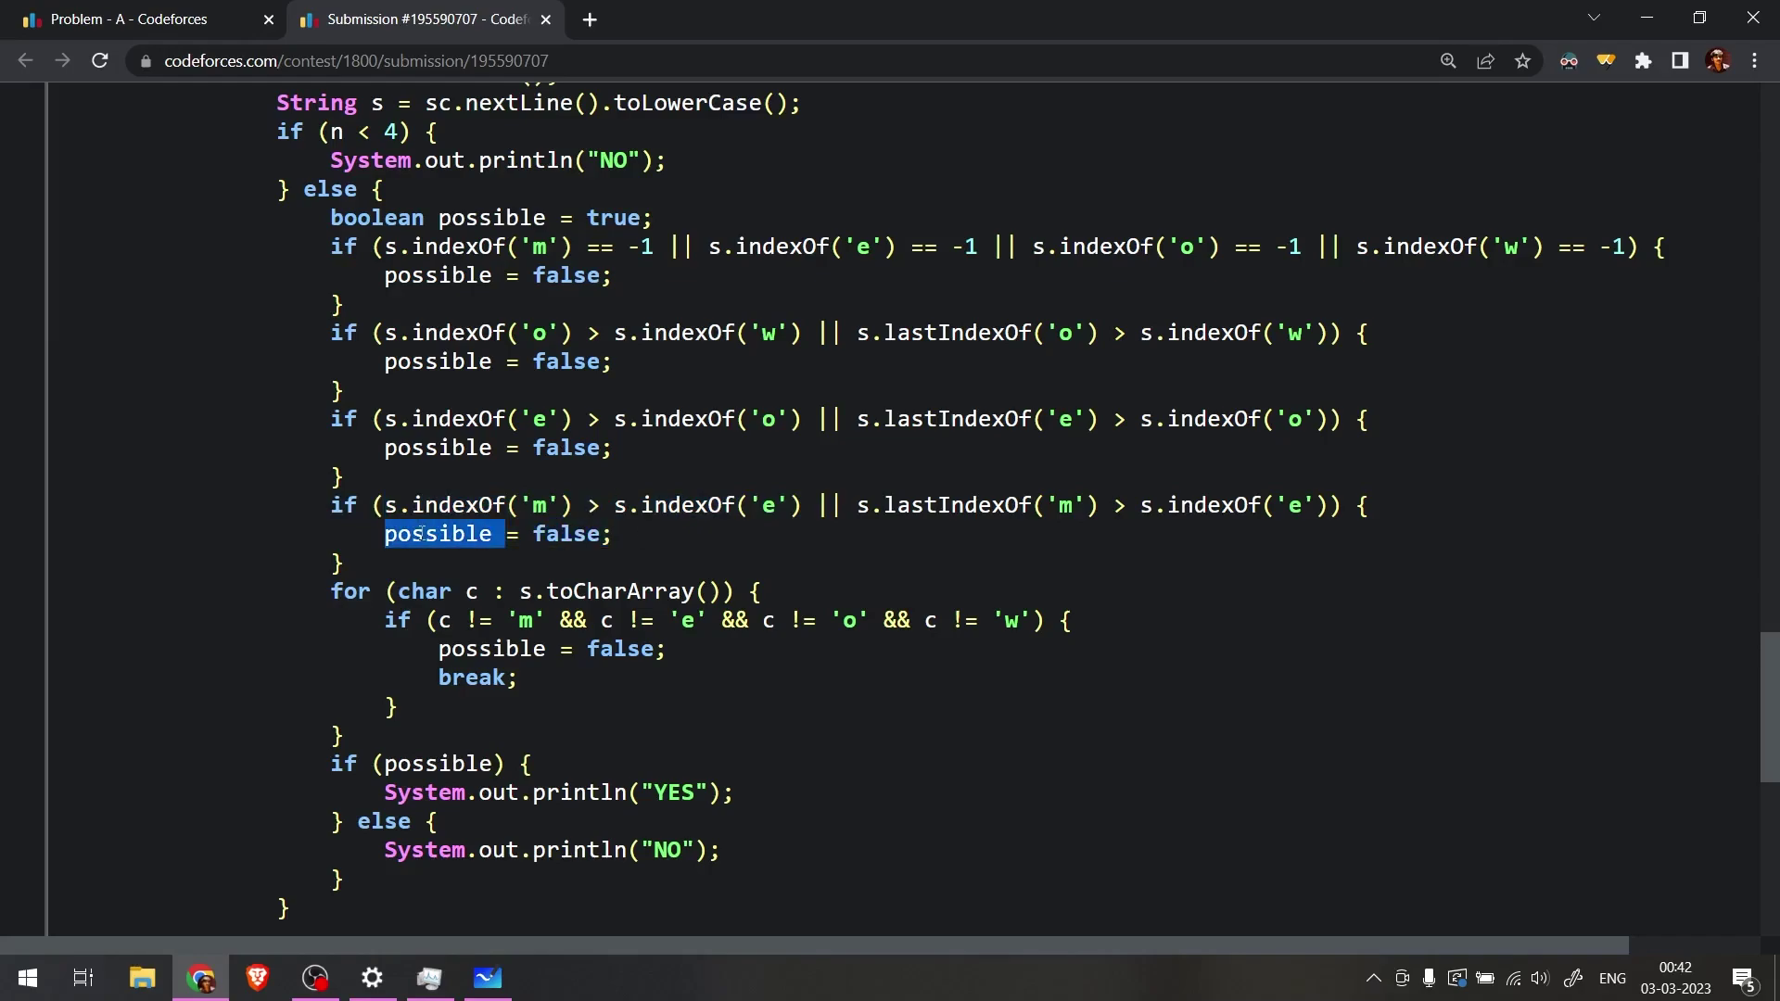
pyautogui.scroll(3, 443, 542)
pyautogui.scroll(-4, 441, 520)
pyautogui.click(396, 588)
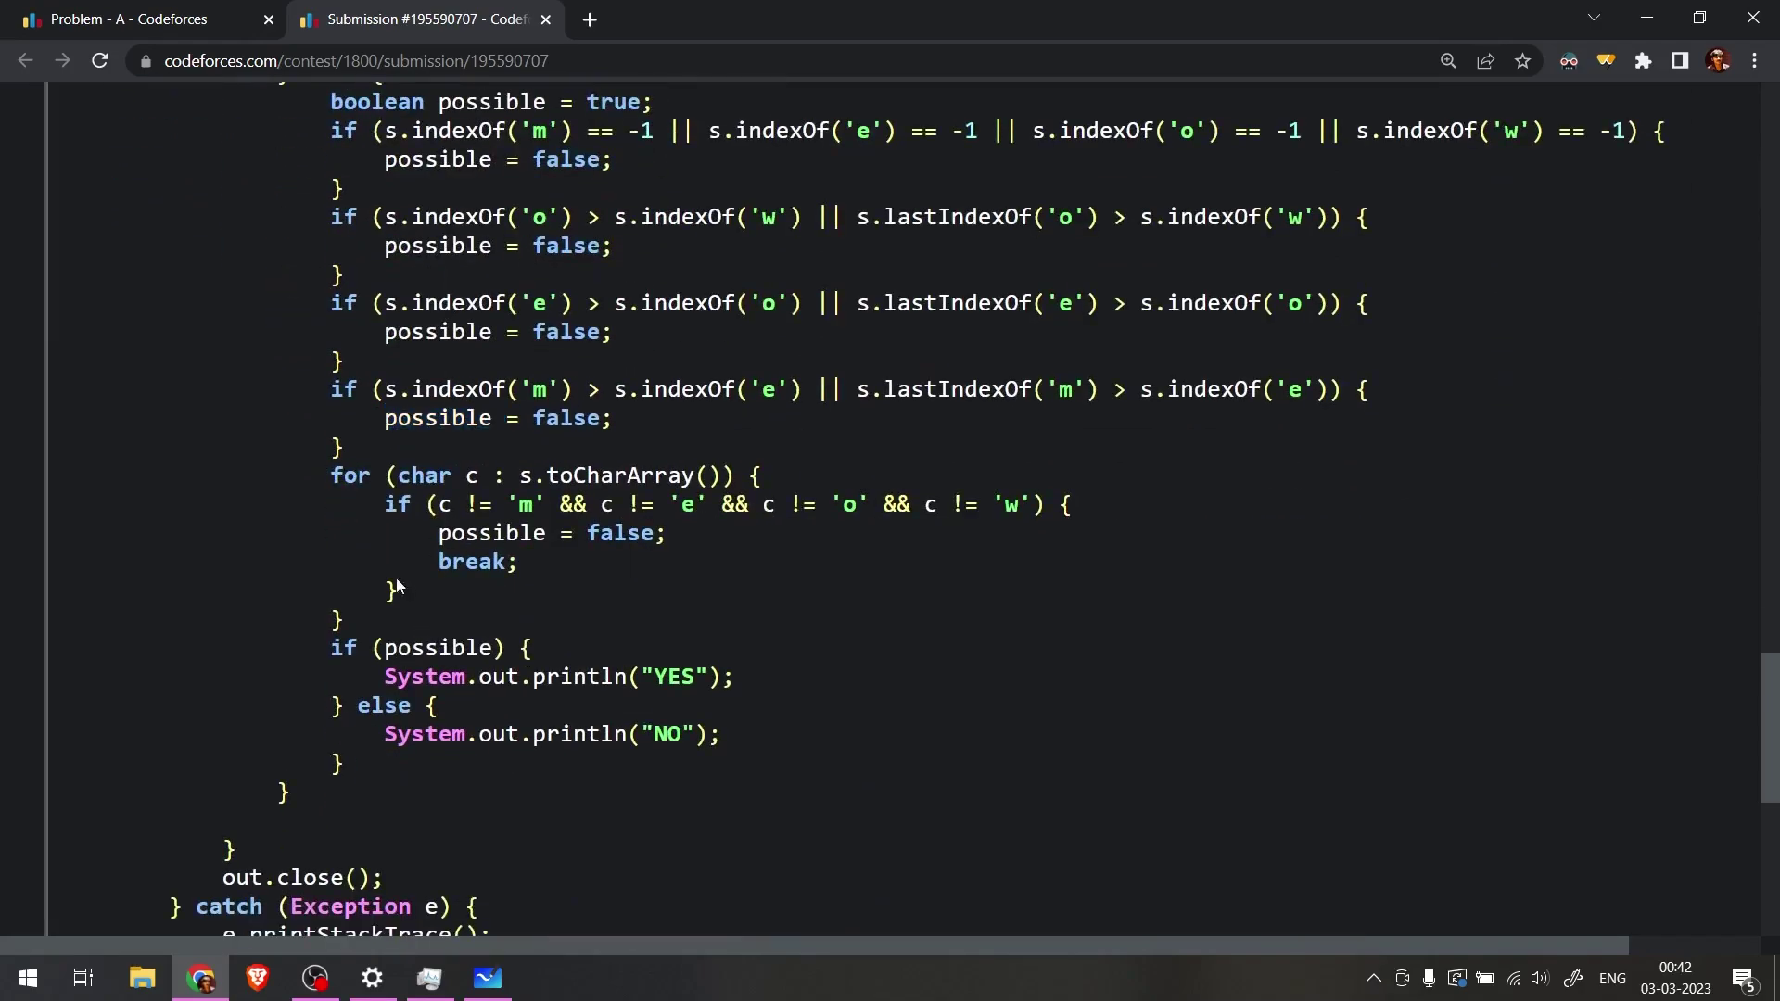
pyautogui.moveTo(337, 484); pyautogui.dragTo(402, 597)
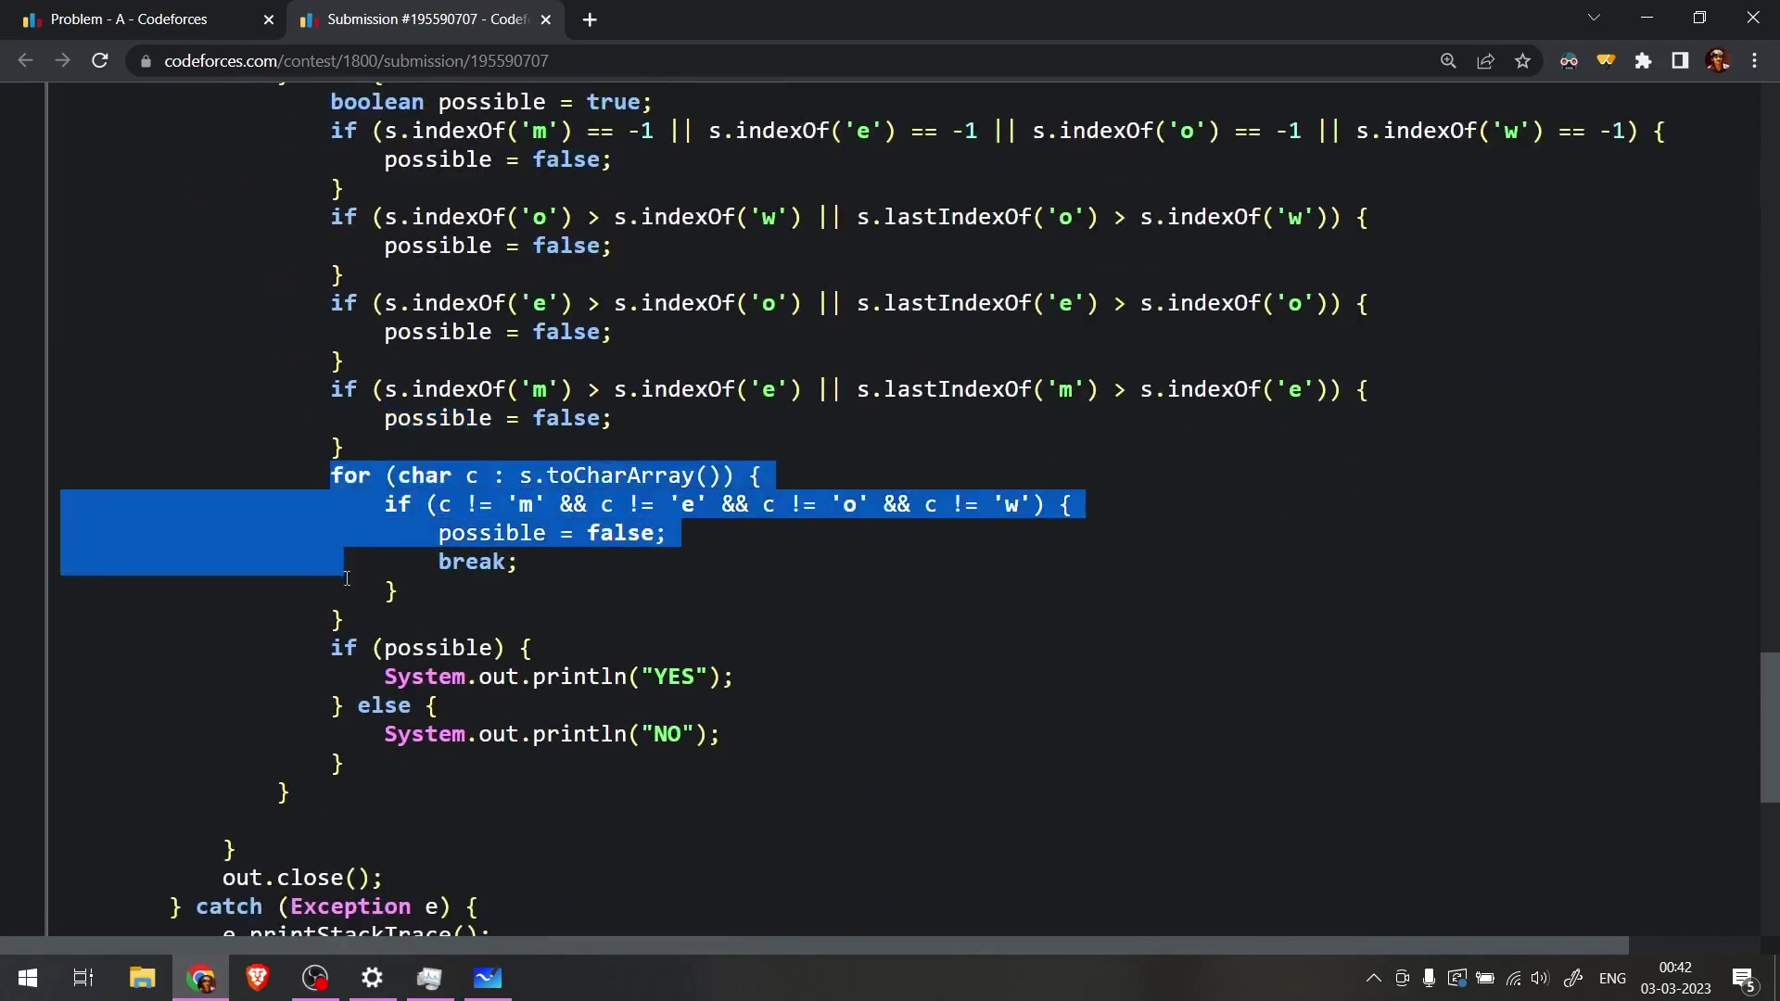
pyautogui.click(411, 485)
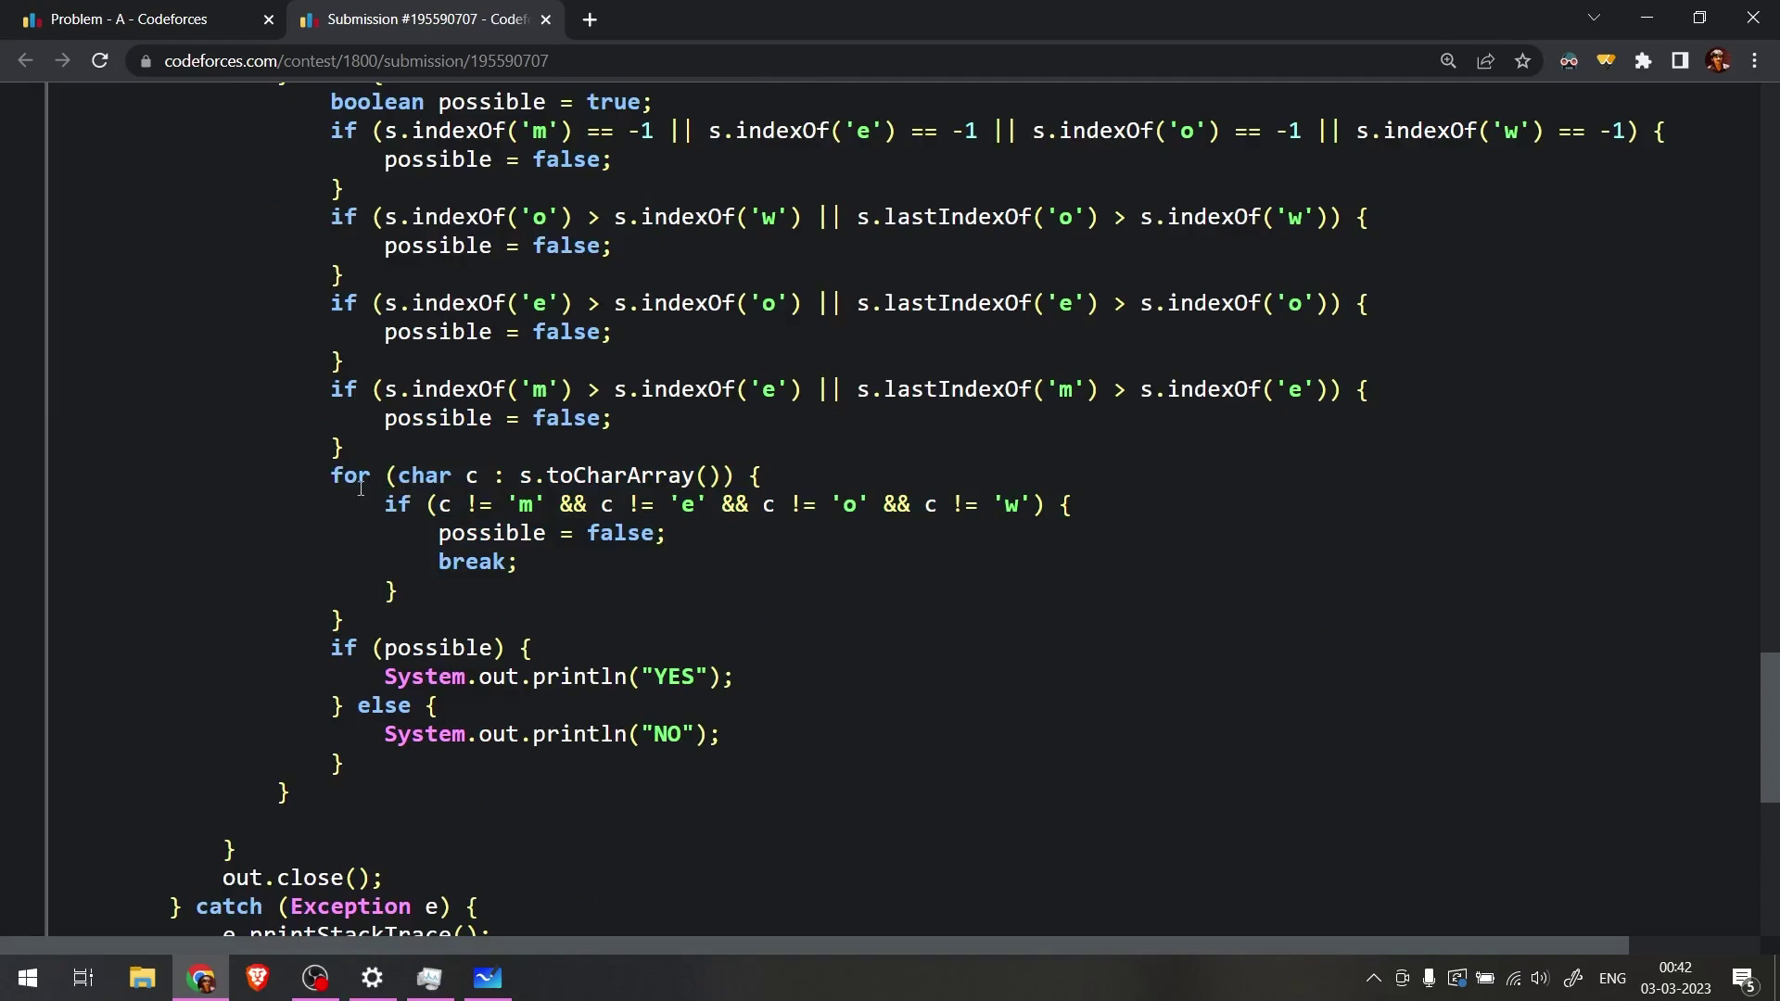
pyautogui.moveTo(321, 471); pyautogui.dragTo(432, 615)
pyautogui.click(440, 600)
pyautogui.moveTo(1046, 503)
pyautogui.mouseDown()
pyautogui.moveTo(446, 503)
pyautogui.moveTo(708, 528)
pyautogui.mouseUp()
pyautogui.click(446, 504)
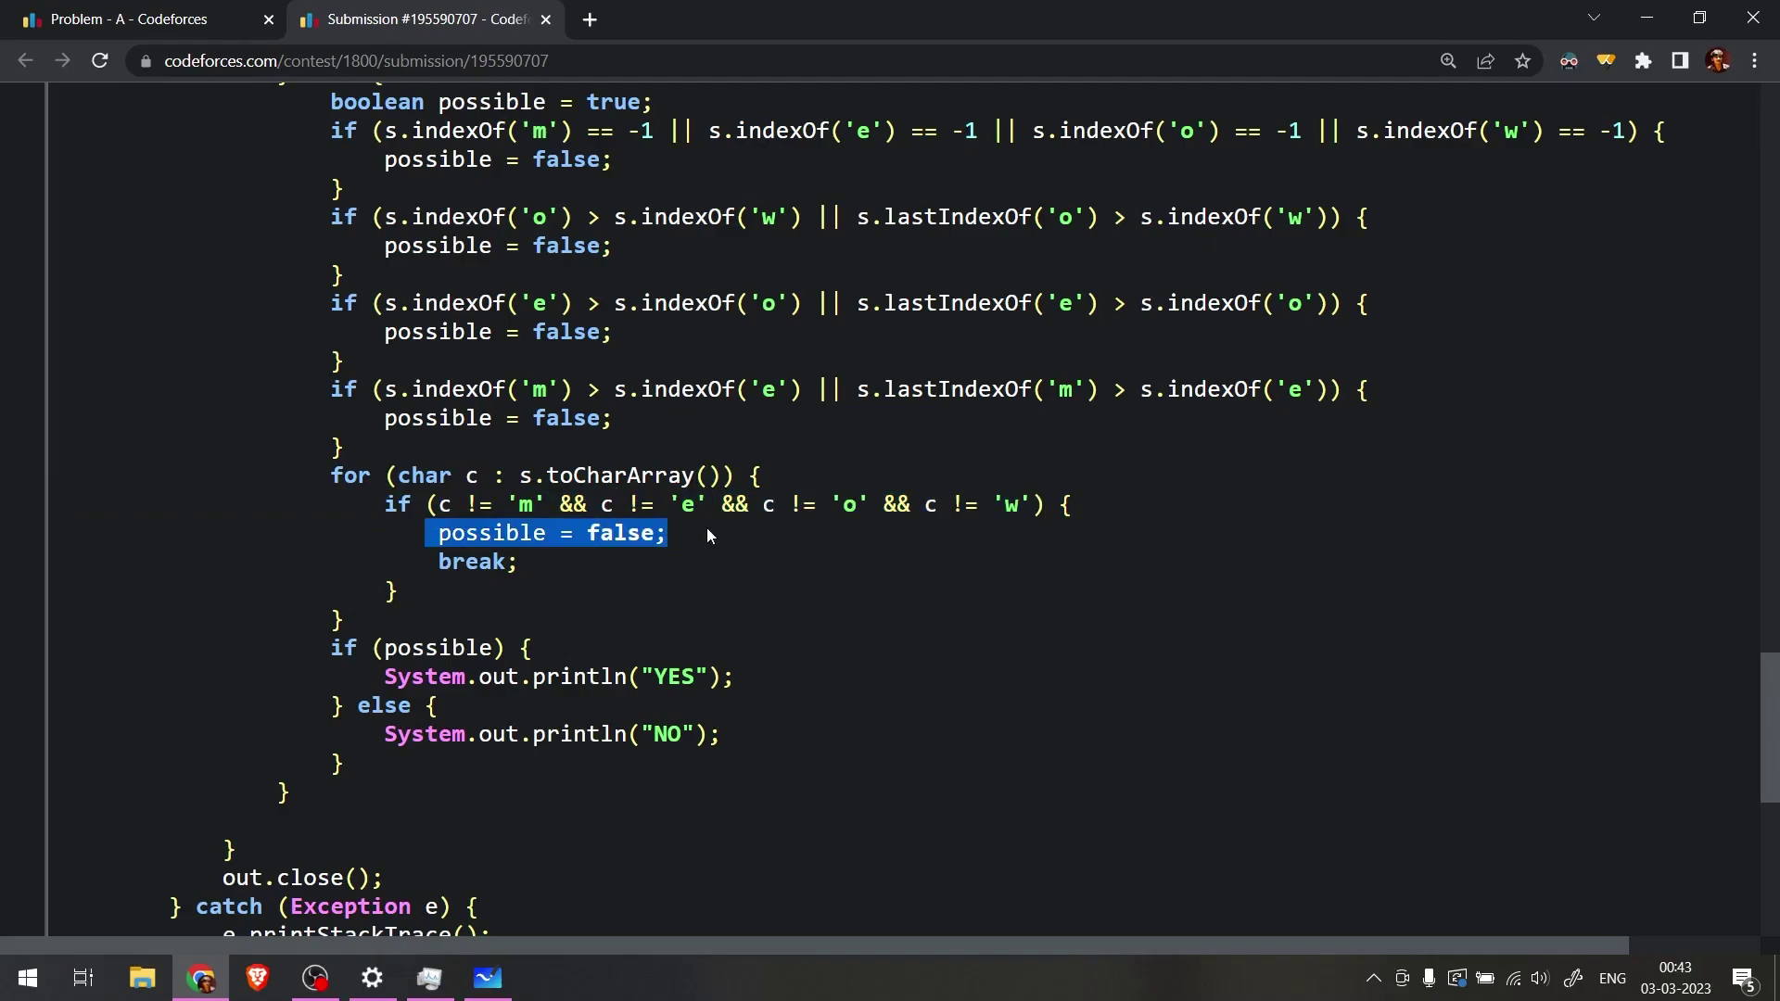
pyautogui.click(708, 527)
pyautogui.scroll(3, 625, 590)
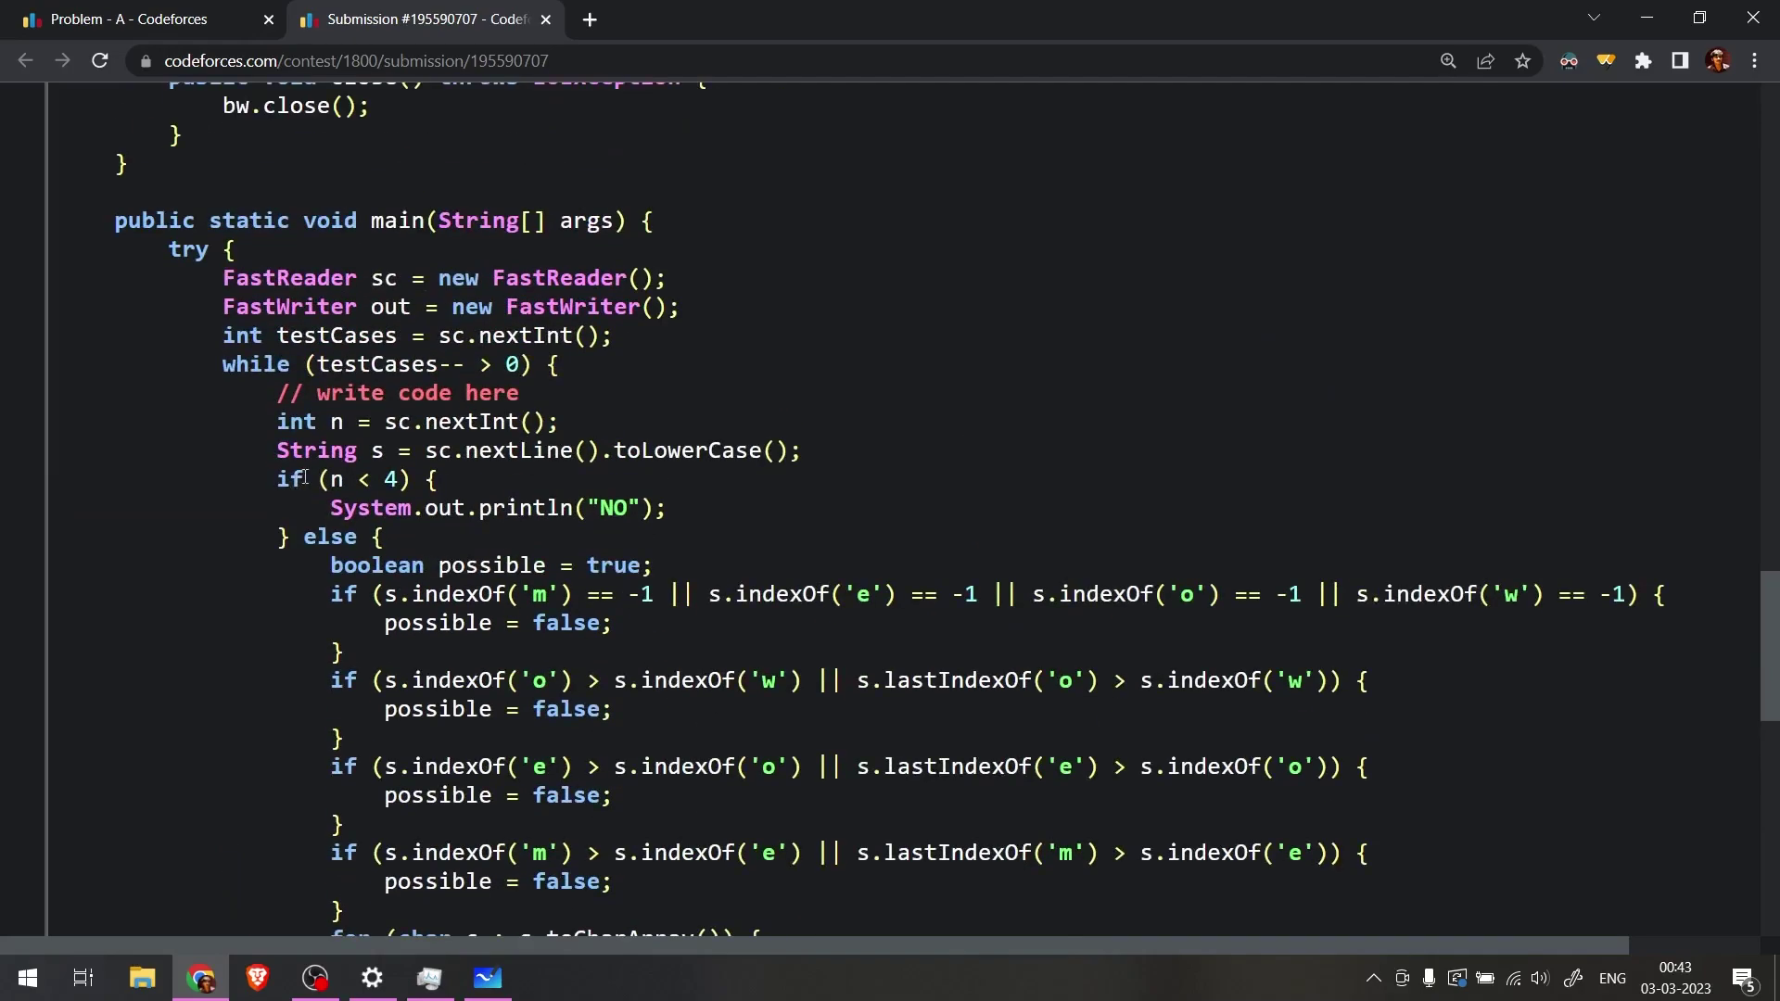
pyautogui.moveTo(265, 477); pyautogui.dragTo(477, 477)
pyautogui.moveTo(330, 508); pyautogui.dragTo(723, 504)
pyautogui.click(723, 503)
pyautogui.scroll(-5, 710, 487)
pyautogui.scroll(-2, 673, 430)
pyautogui.scroll(2, 654, 459)
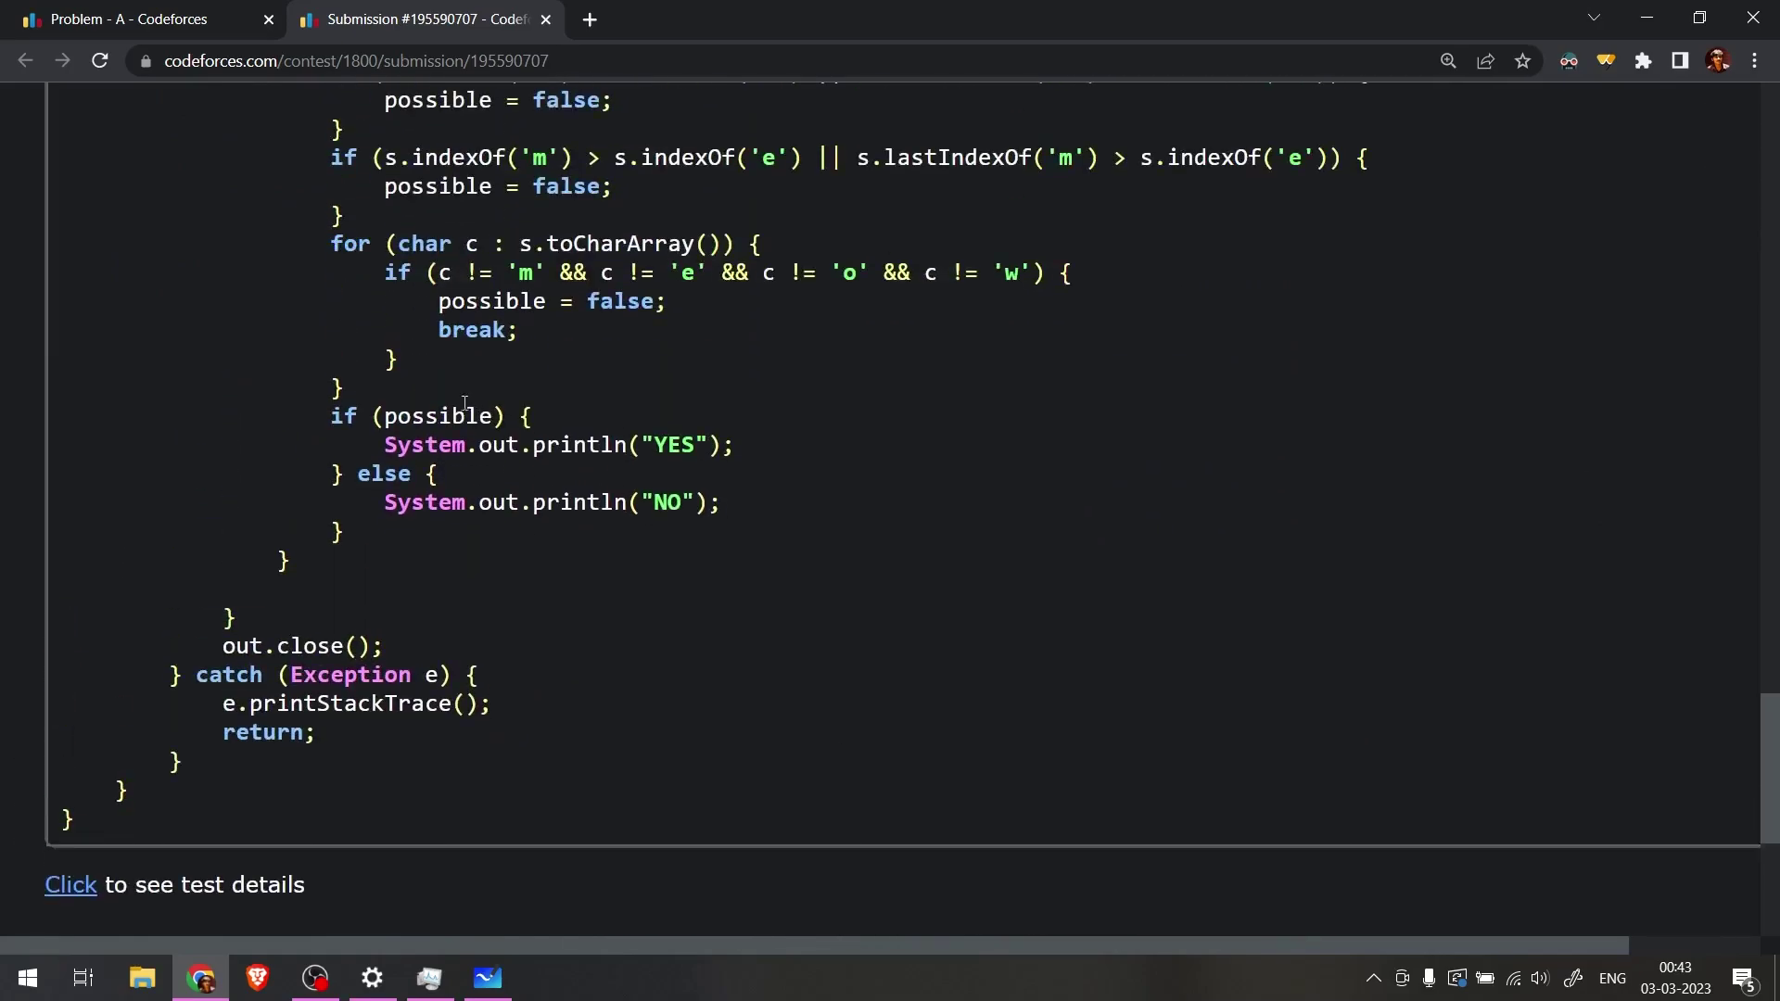
pyautogui.scroll(3, 597, 539)
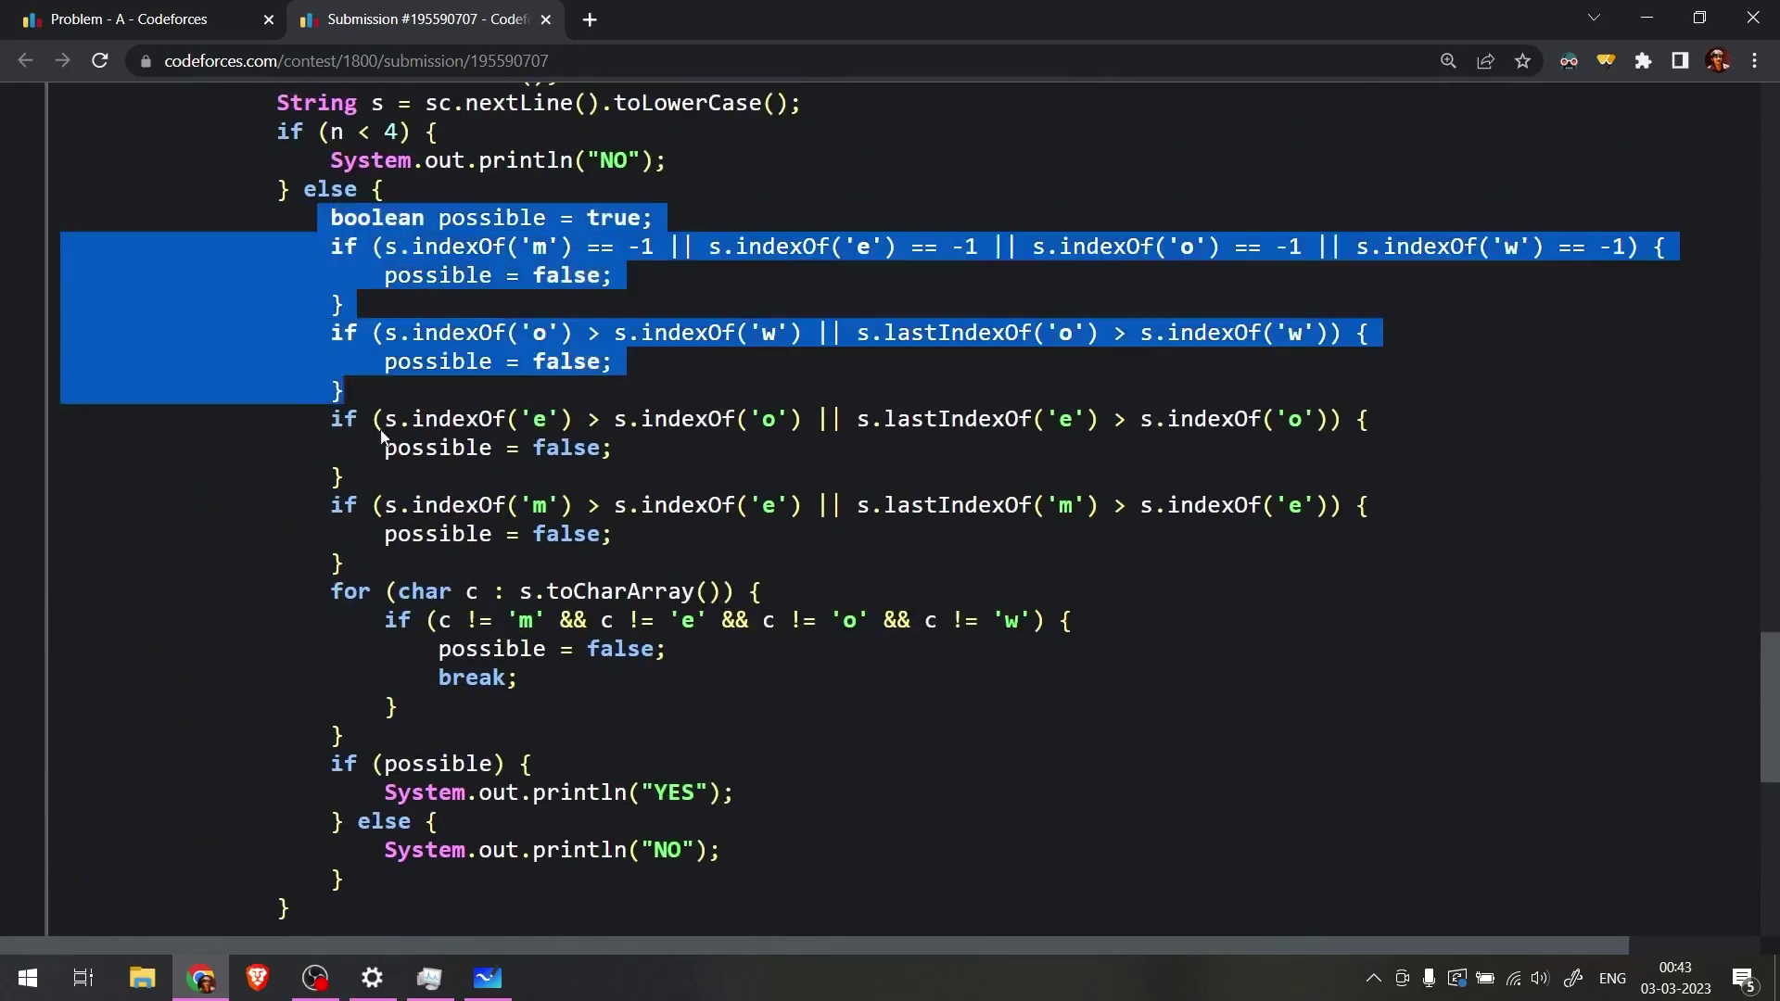
pyautogui.moveTo(310, 231); pyautogui.dragTo(531, 720)
pyautogui.click(529, 720)
pyautogui.scroll(-2, 533, 705)
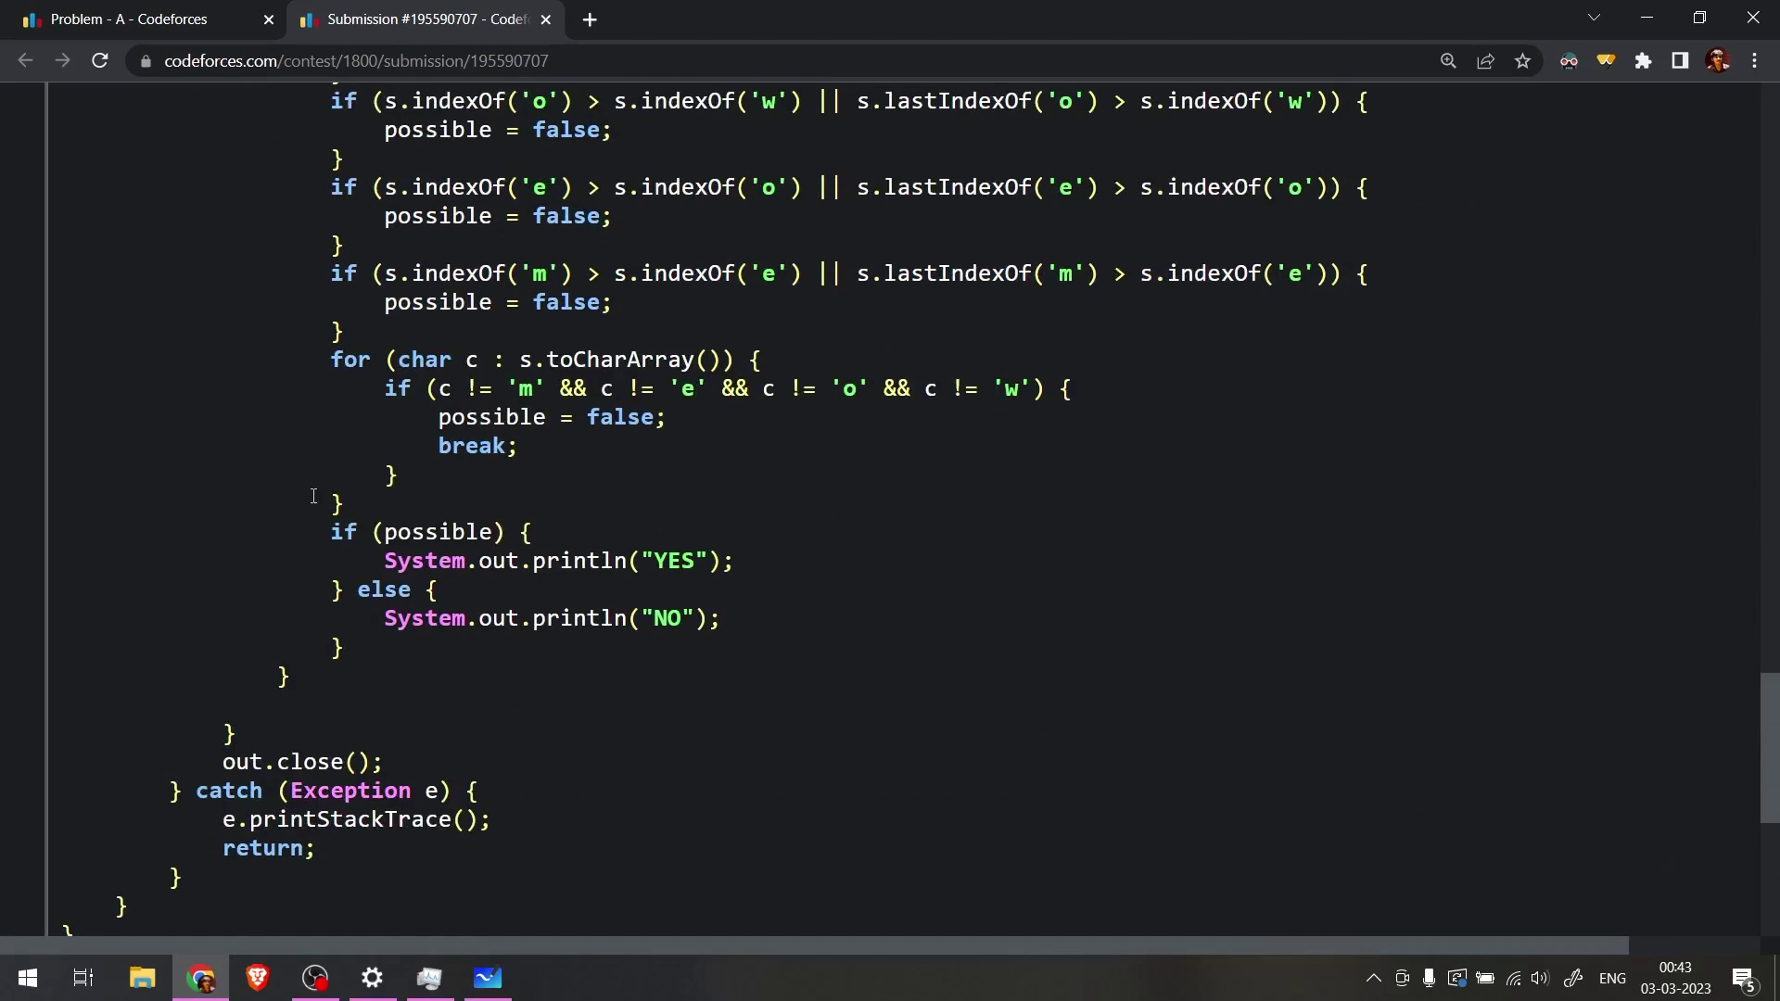
pyautogui.moveTo(405, 490); pyautogui.dragTo(521, 662)
pyautogui.click(522, 662)
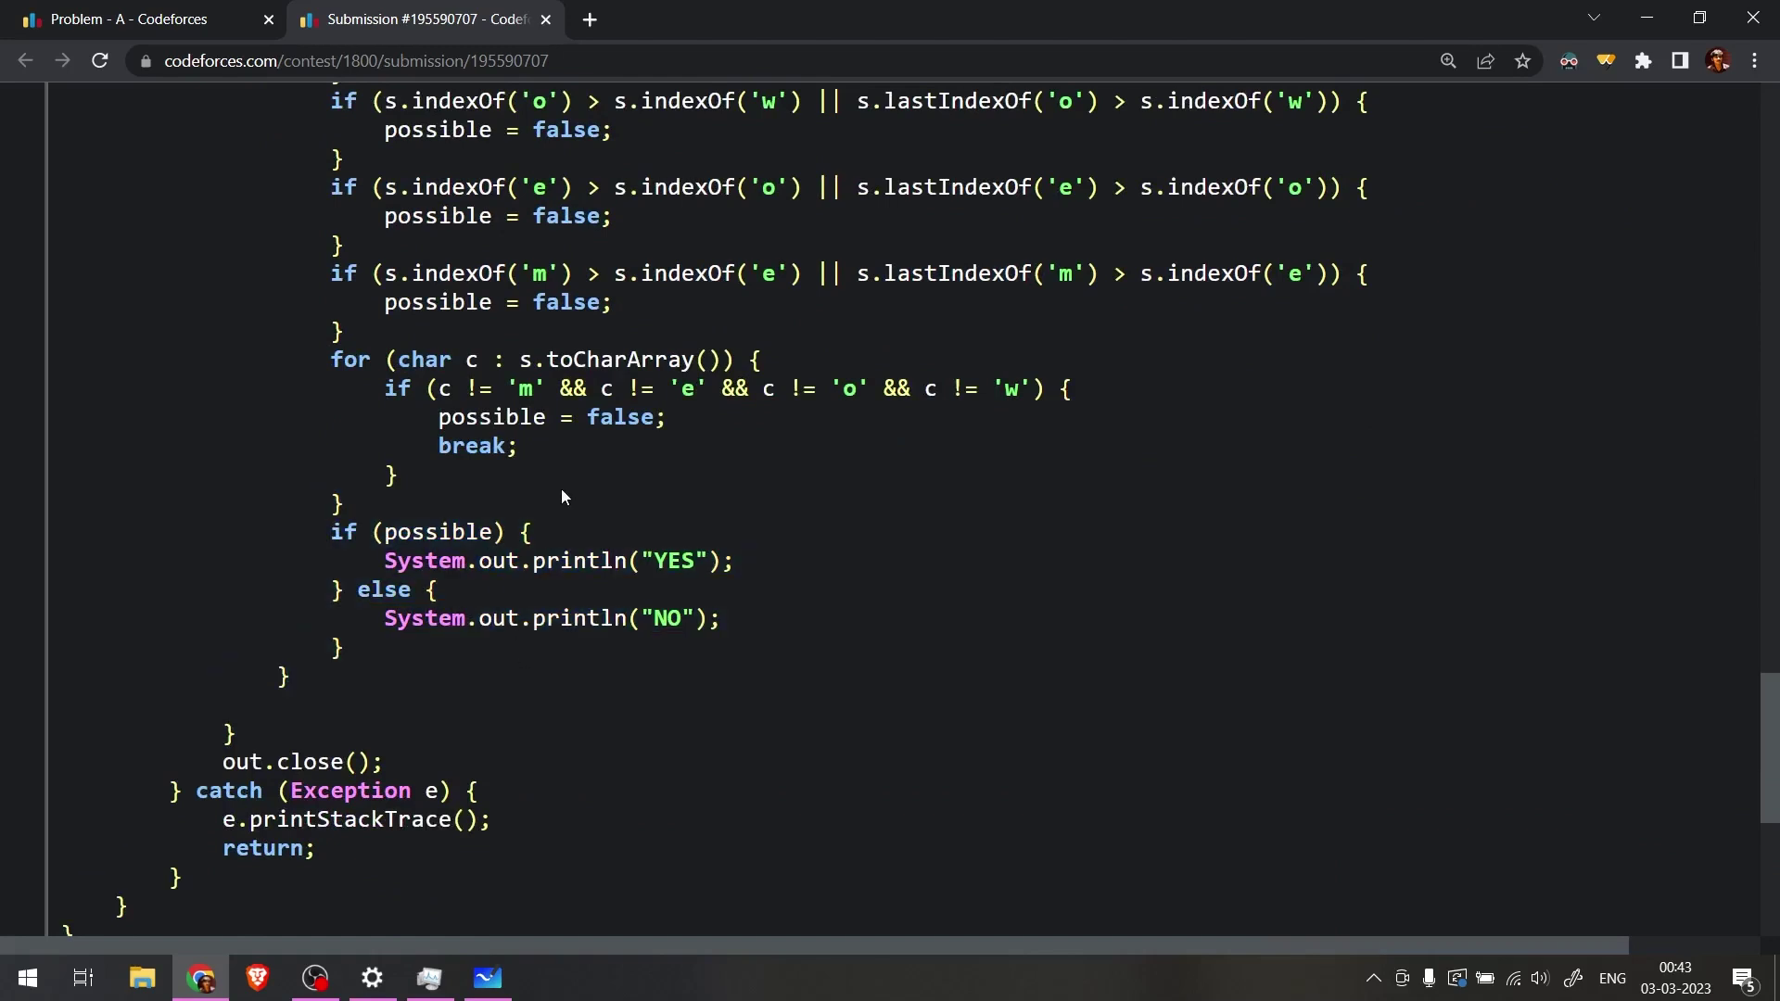